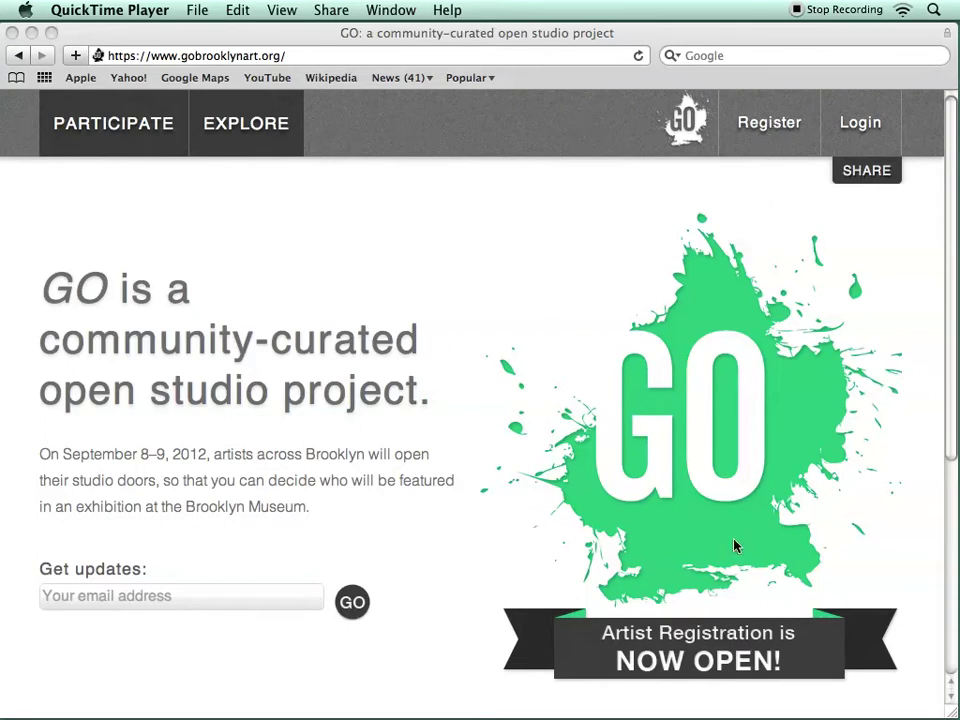
Open the Artist Registration info page from the home-page banner, then follow REGISTER NOW!
{"action": "left_click", "coordinate": [709, 656]}
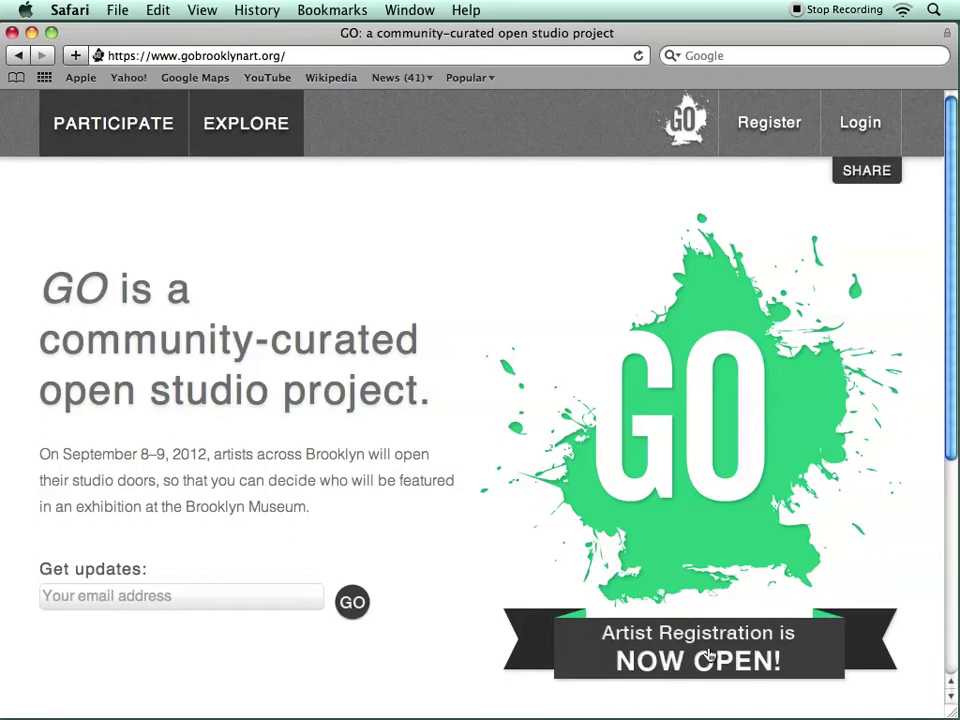
{"action": "left_click", "coordinate": [706, 655]}
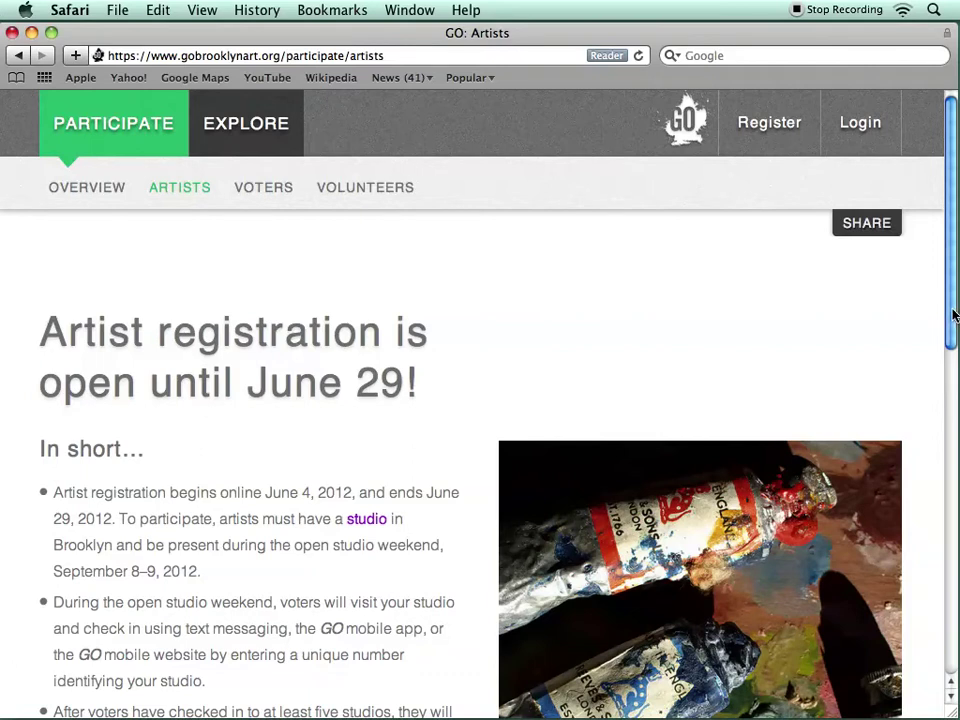
{"action": "left_click_drag", "start_coordinate": [951, 315], "coordinate": [951, 485]}
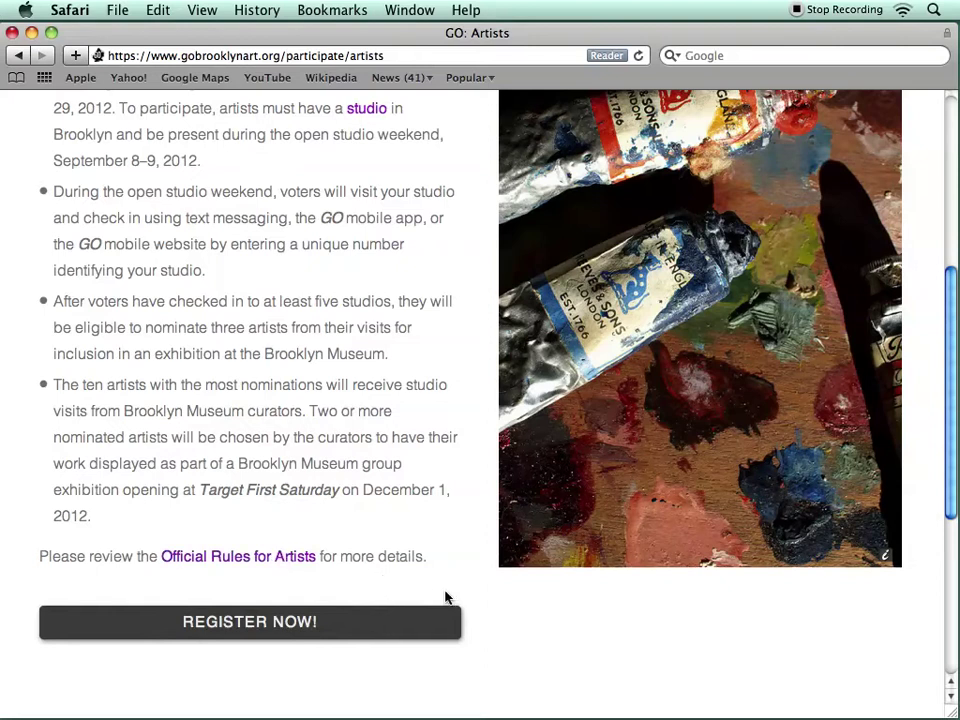
{"action": "left_click", "coordinate": [257, 628]}
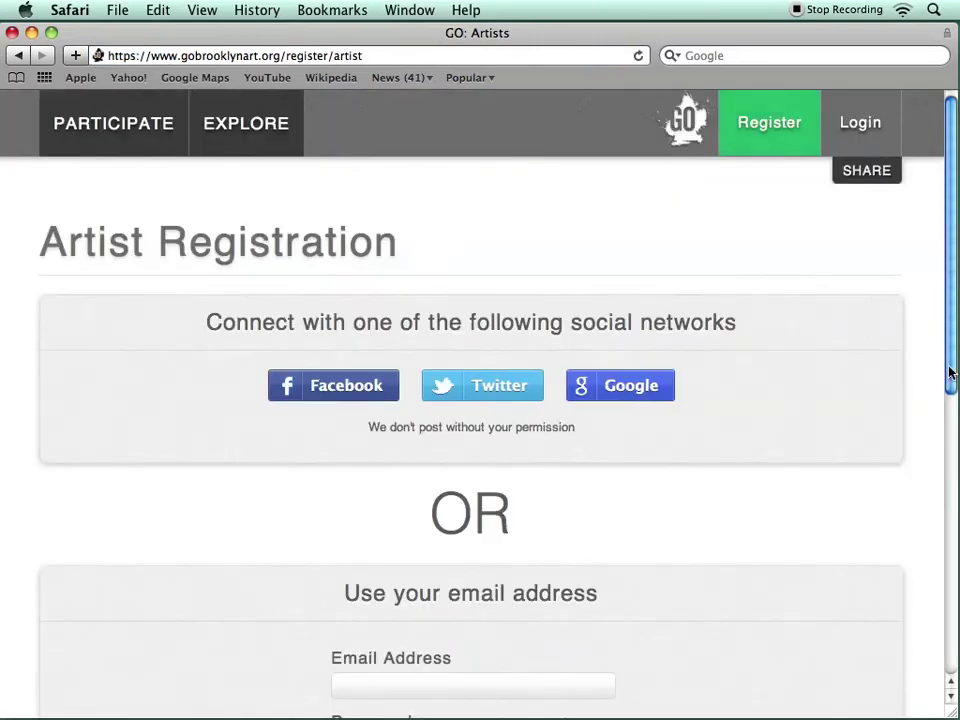
Scroll down the Artist Registration page to the 'Use your email address' form.
{"action": "left_click_drag", "start_coordinate": [950, 373], "coordinate": [940, 405]}
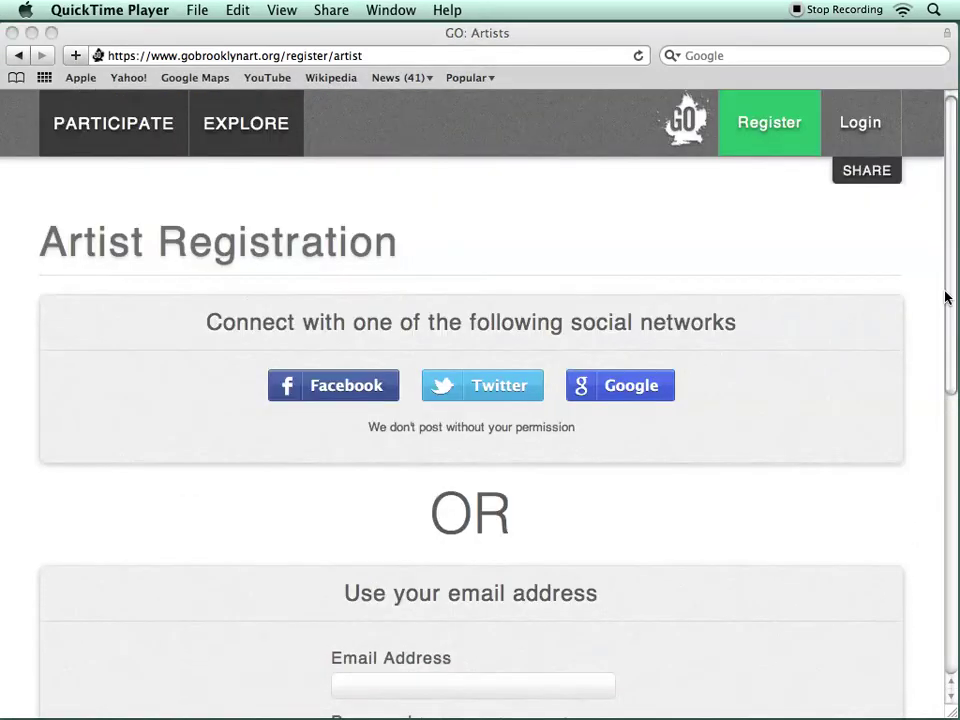
{"action": "left_click", "coordinate": [947, 298]}
{"action": "left_click_drag", "start_coordinate": [949, 298], "coordinate": [951, 330]}
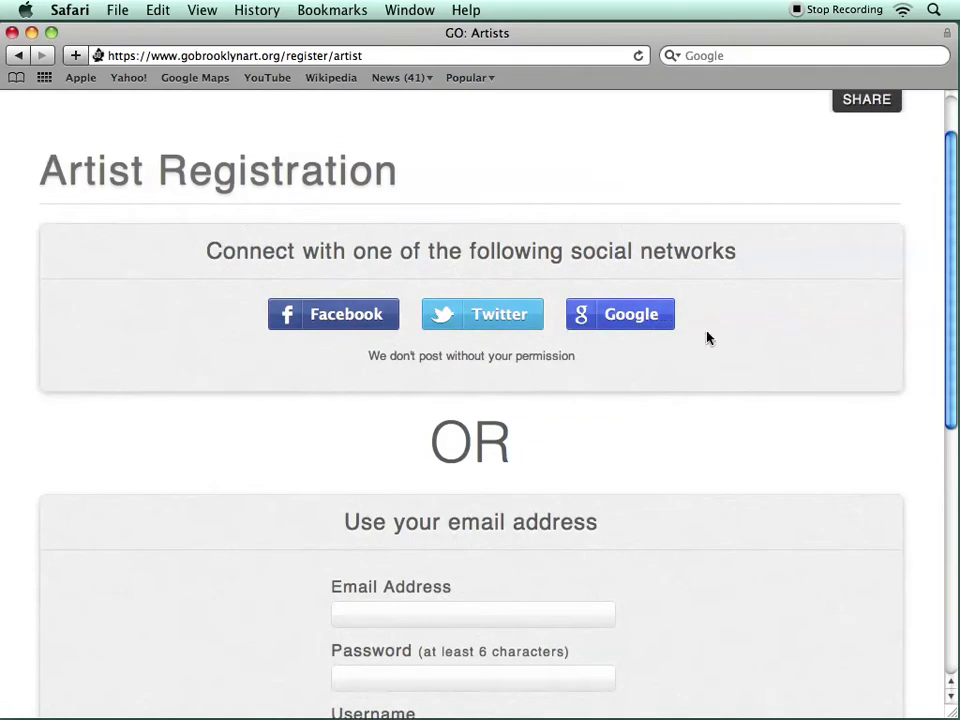
{"action": "left_click_drag", "start_coordinate": [952, 355], "coordinate": [940, 479]}
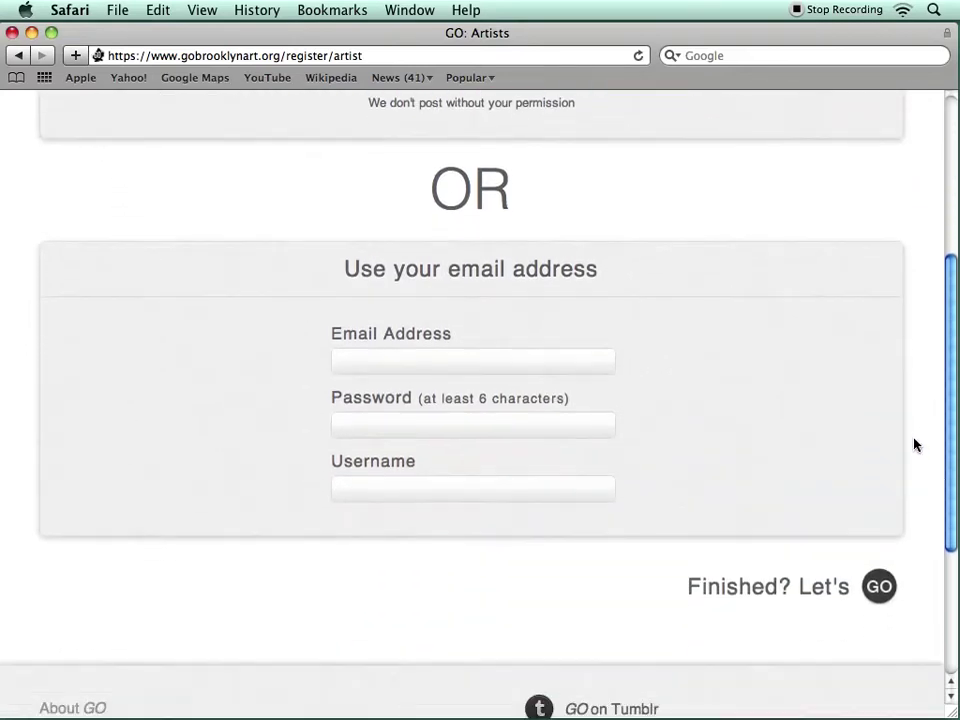
Fill in the account email address, password and username, then submit the form with GO.
{"action": "left_click", "coordinate": [388, 361]}
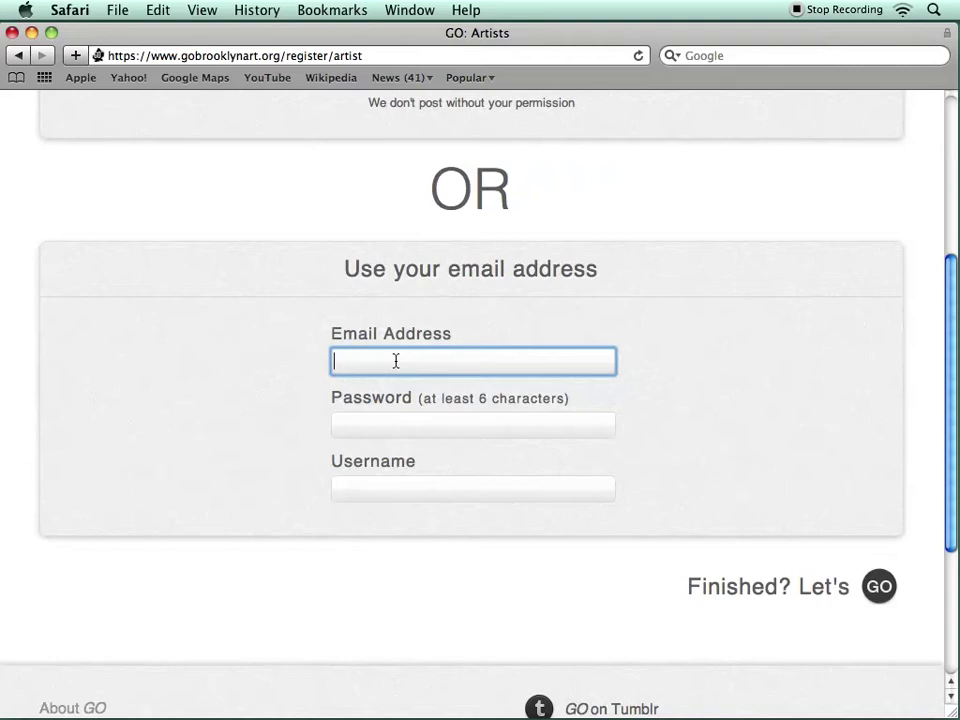
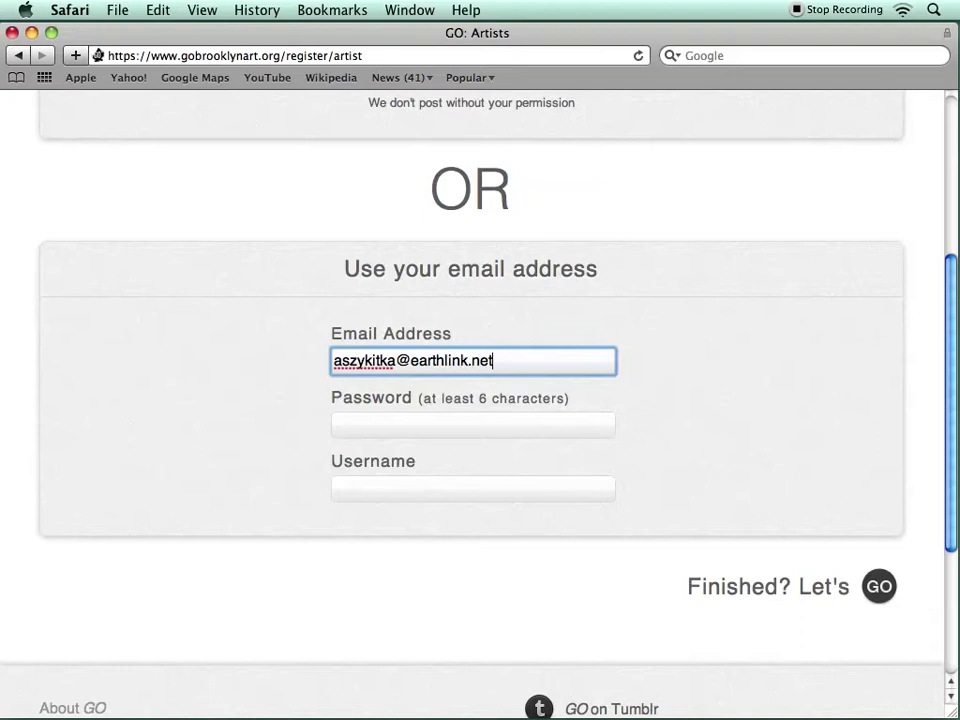
{"action": "key", "text": "Tab"}
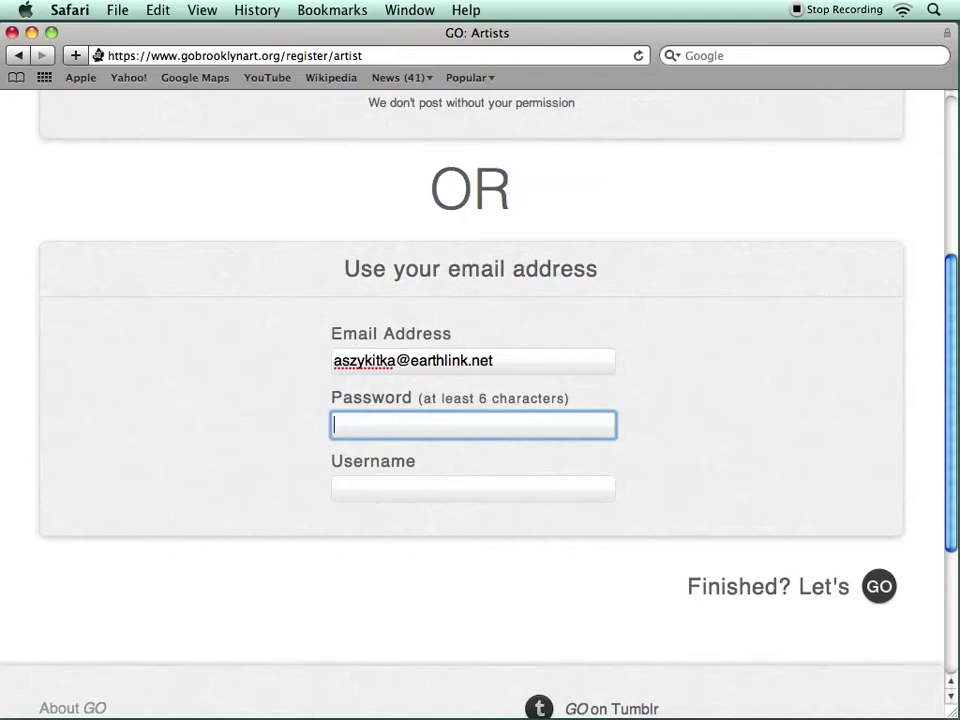
{"action": "type", "text": "•••••••••"}
{"action": "left_click", "coordinate": [473, 488]}
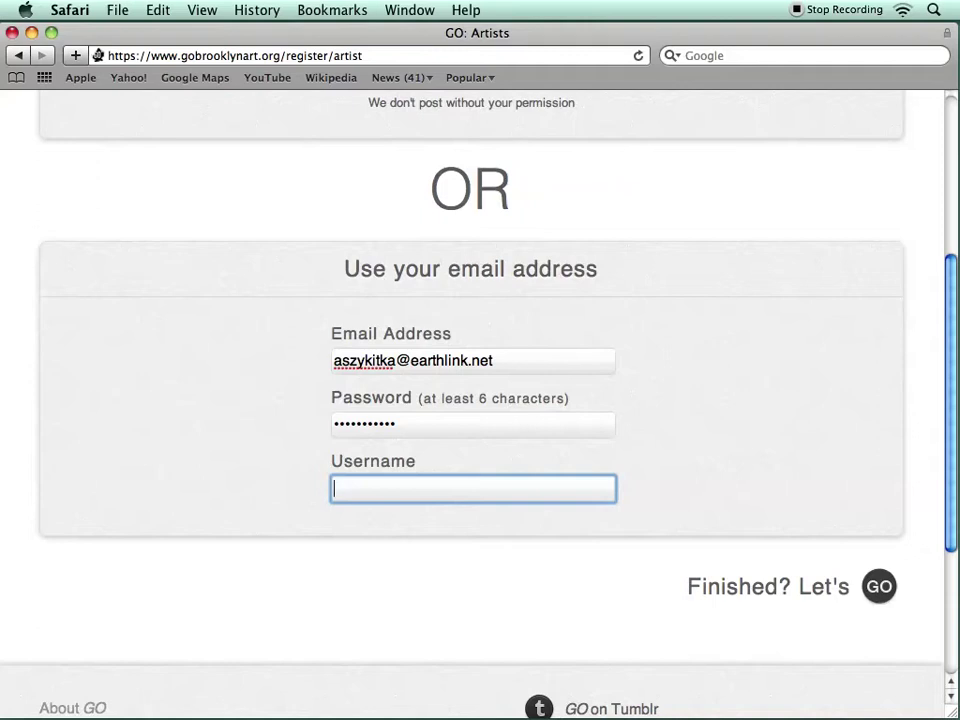
{"action": "type", "text": "anyakarina"}
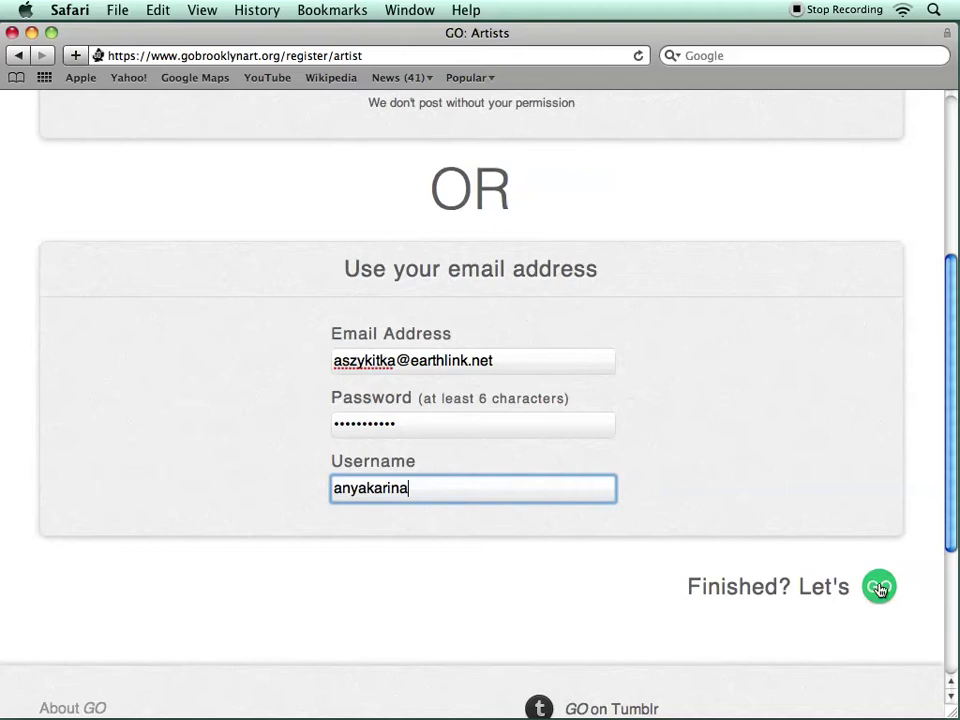
{"action": "left_click", "coordinate": [880, 590]}
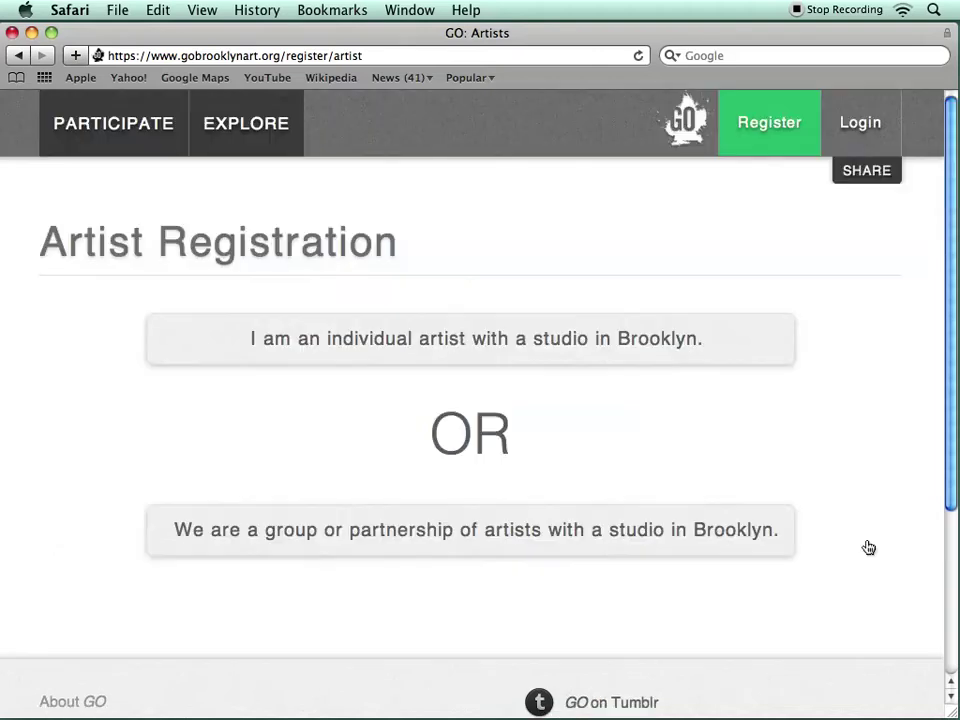
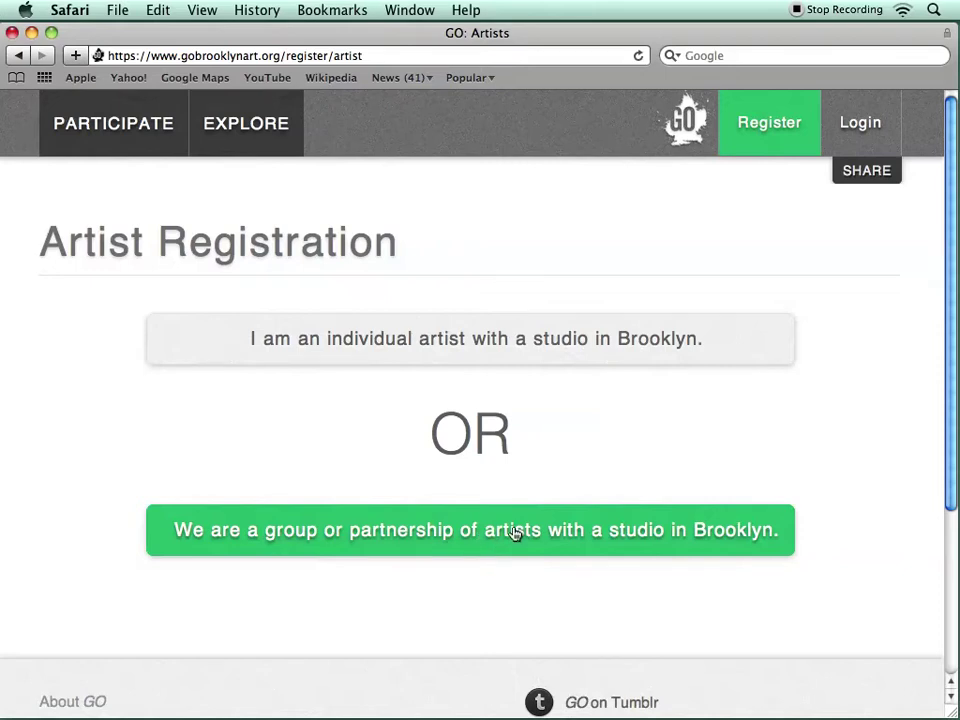
Choose to register as an individual artist with a studio.
{"action": "left_click", "coordinate": [476, 345]}
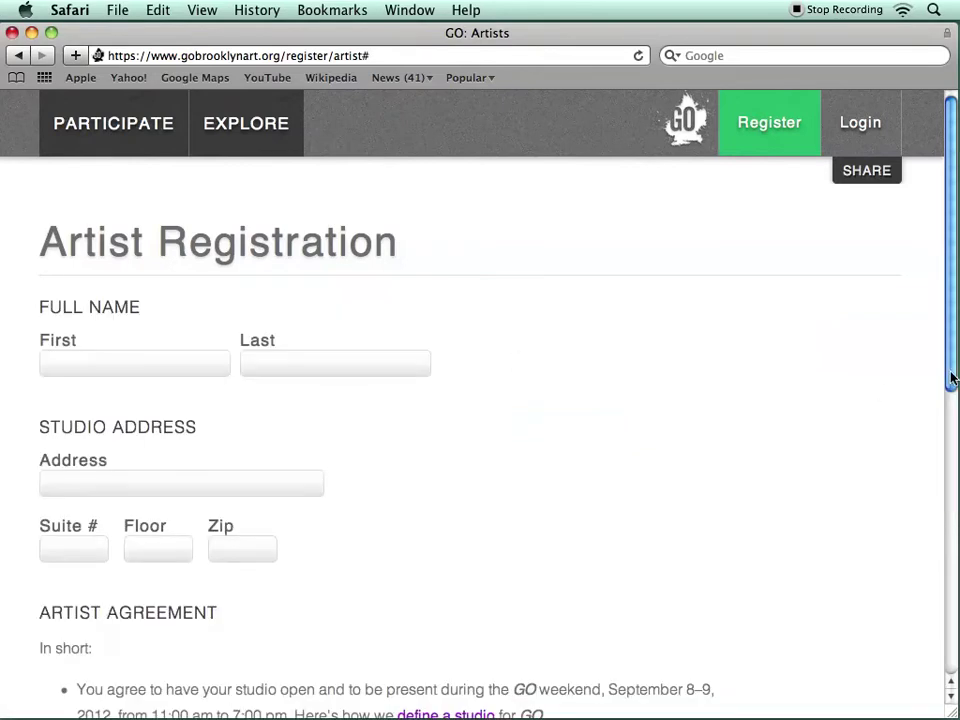
Enter the artist's first and last name in the registration form.
{"action": "key", "text": "super+Tab"}
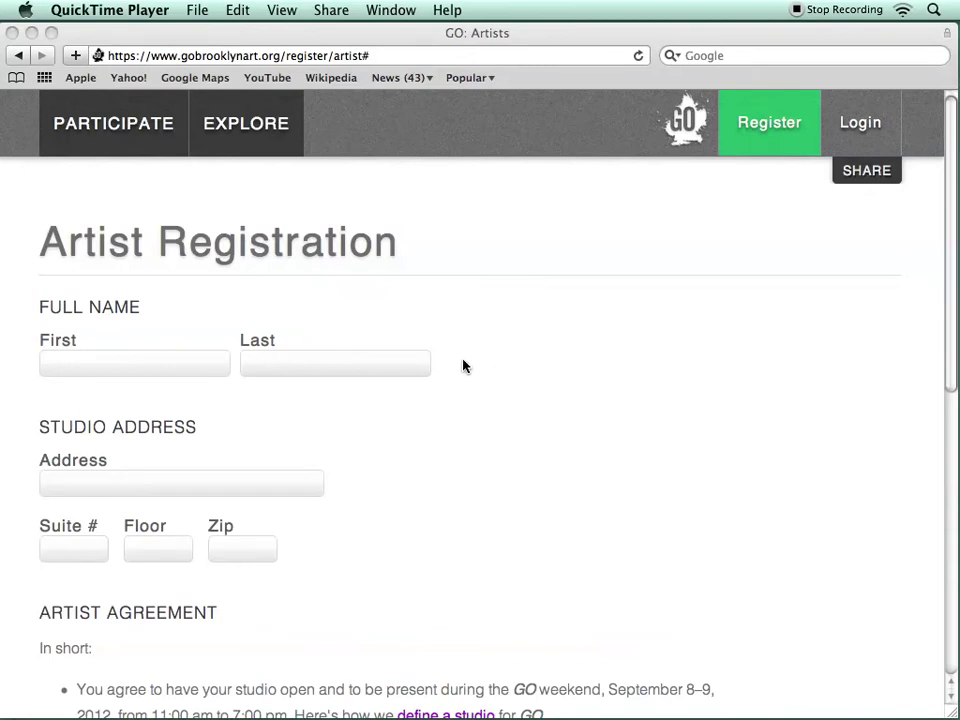
{"action": "left_click", "coordinate": [137, 365]}
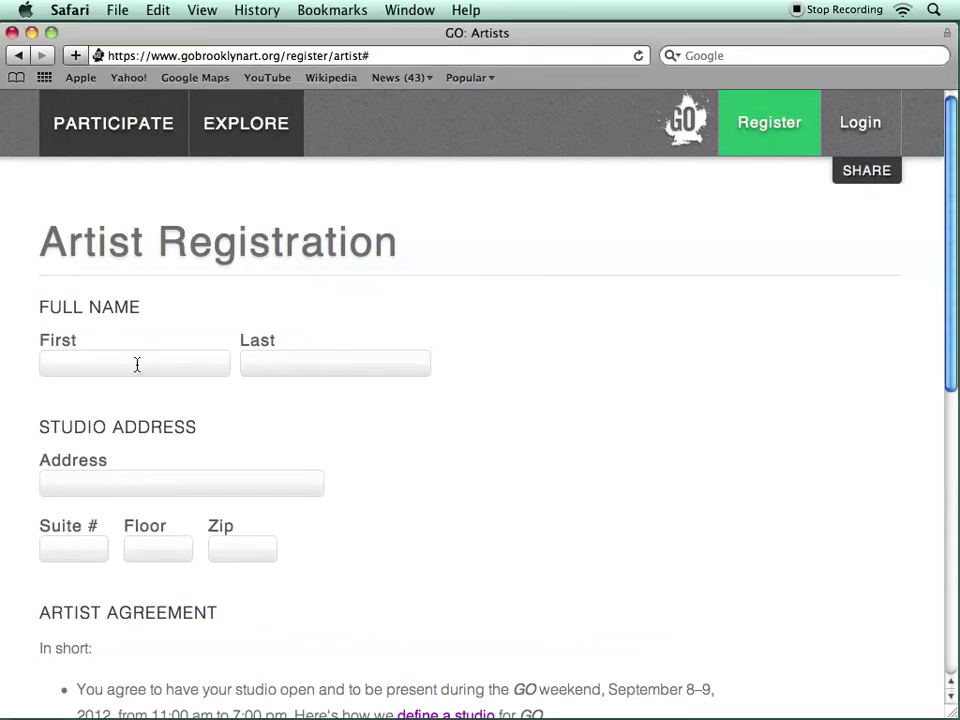
{"action": "left_click", "coordinate": [81, 365]}
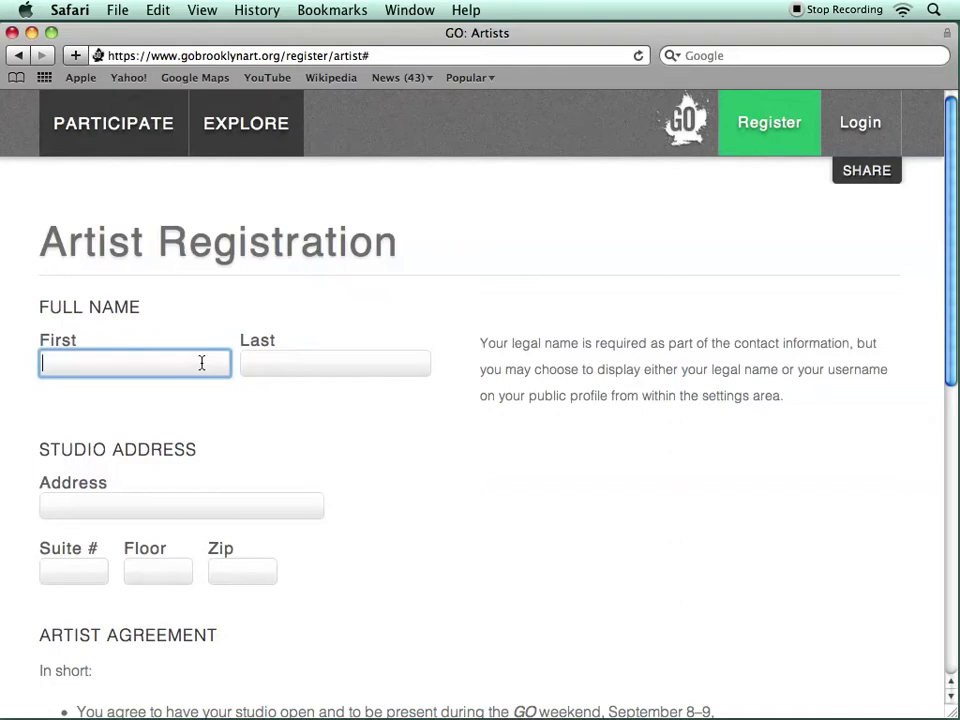
{"action": "type", "text": "Anna"}
{"action": "left_click", "coordinate": [335, 363]}
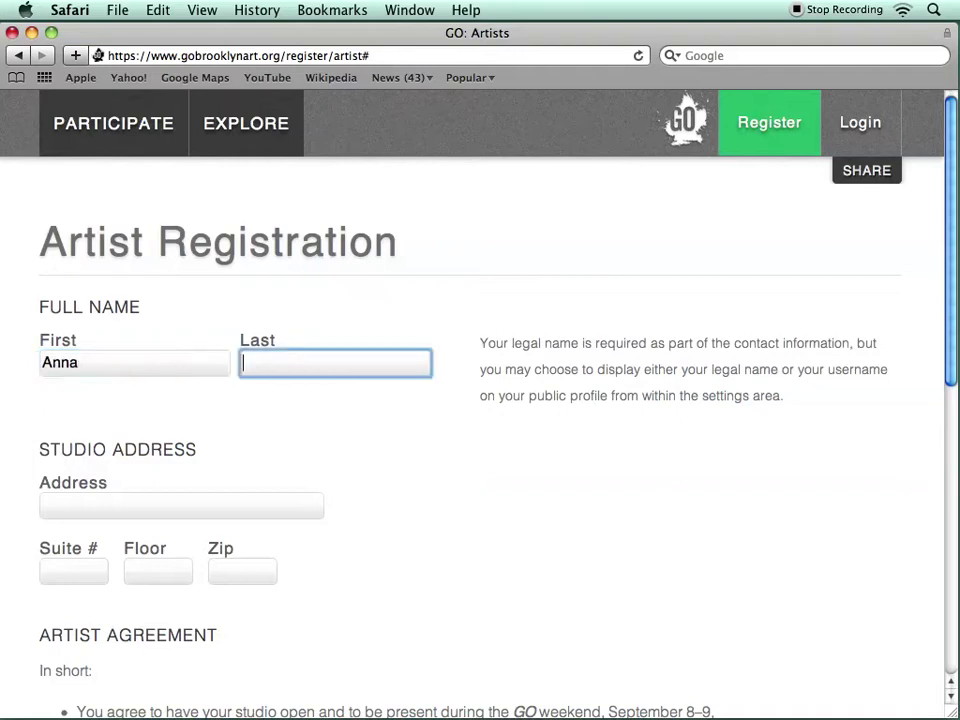
{"action": "type", "text": "Karenina"}
Fill in the studio street address, suite number and zip code.
{"action": "left_click", "coordinate": [181, 505]}
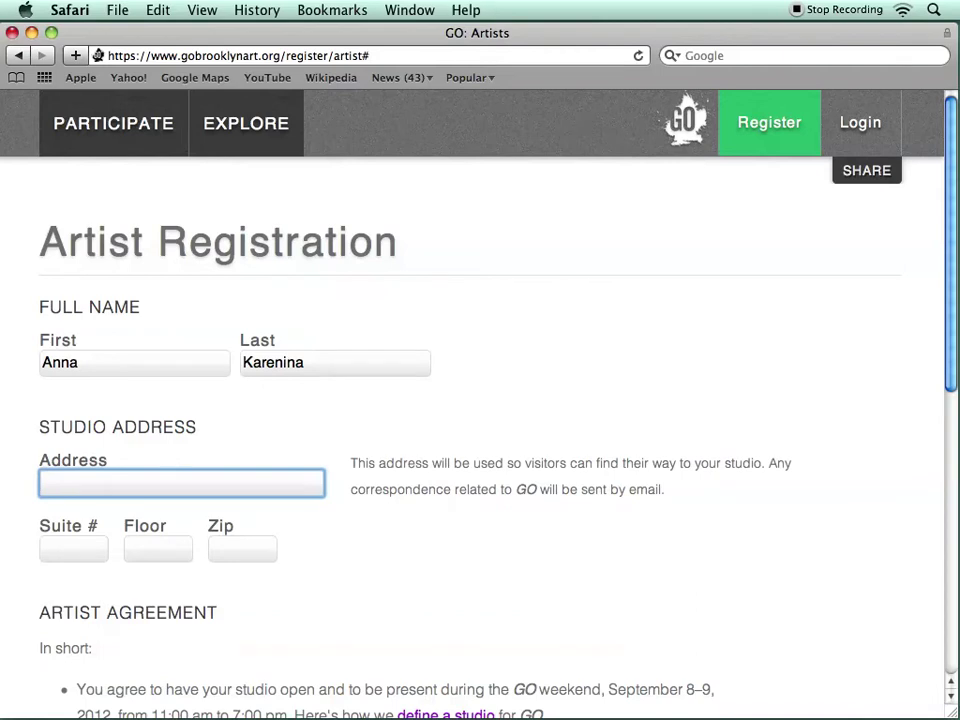
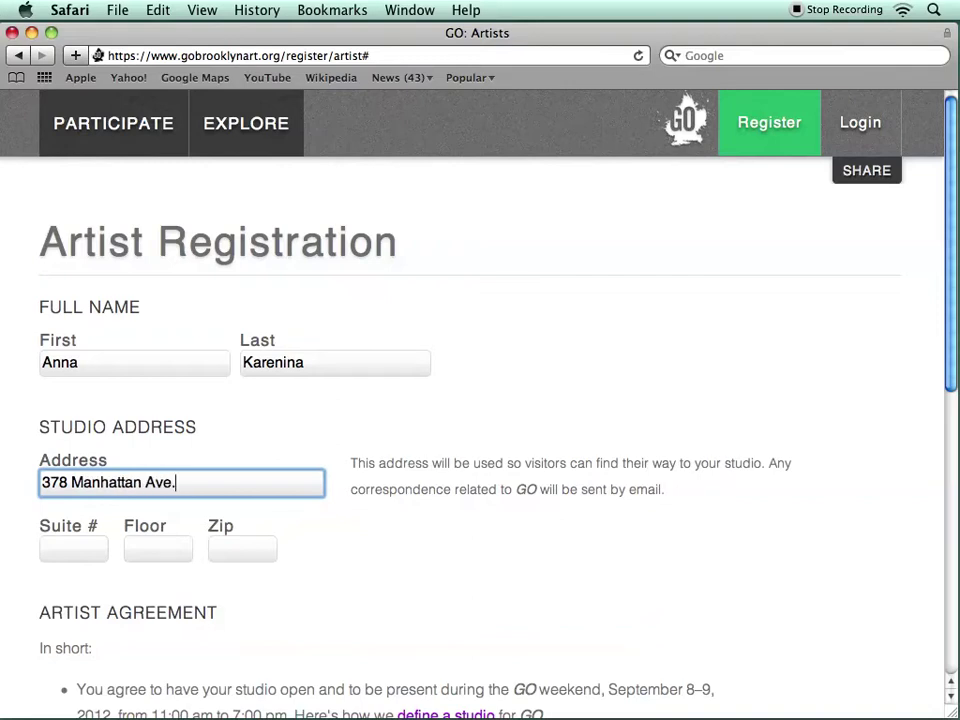
{"action": "key", "text": "Tab"}
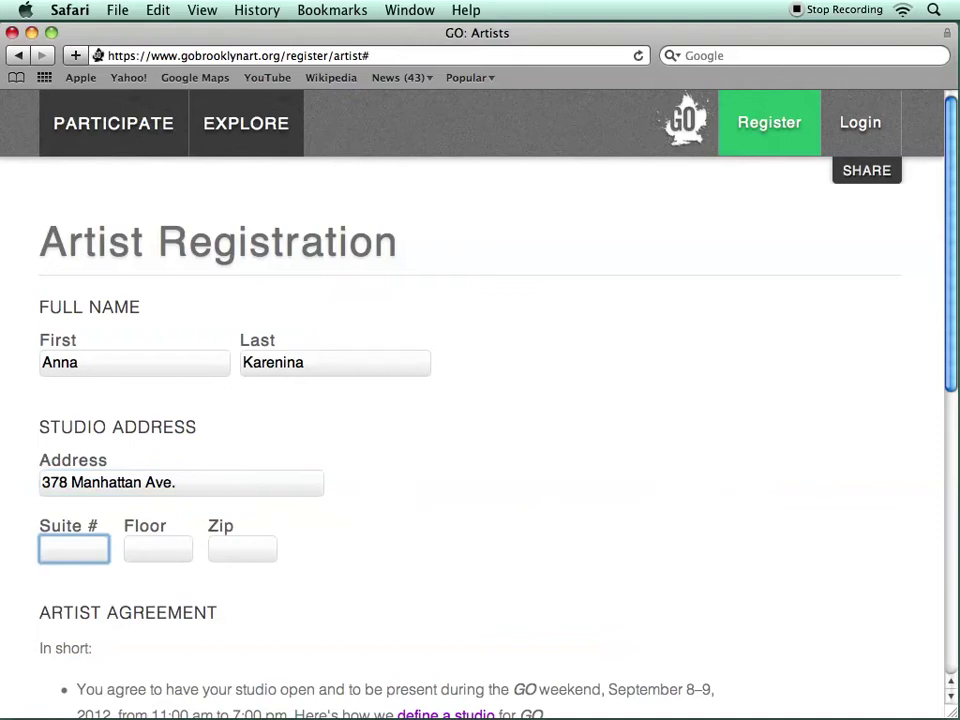
{"action": "type", "text": "2L"}
{"action": "key", "text": "Tab"}
{"action": "key", "text": "Tab"}
{"action": "type", "text": "11211"}
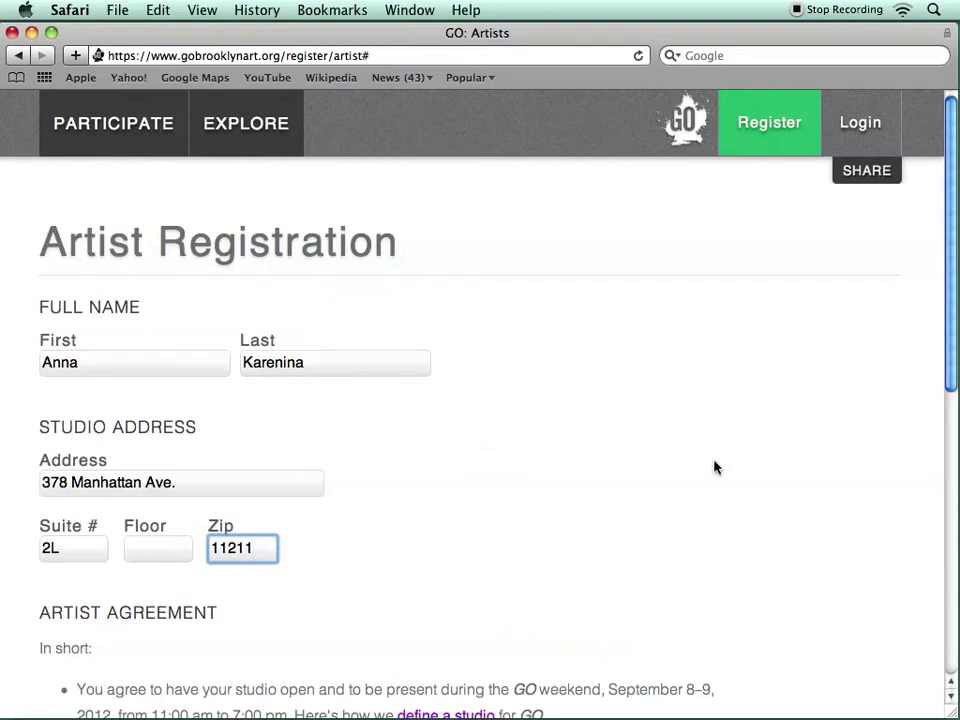
Accept the terms, rules and privacy policy and submit the registration.
{"action": "left_click_drag", "start_coordinate": [953, 377], "coordinate": [933, 524]}
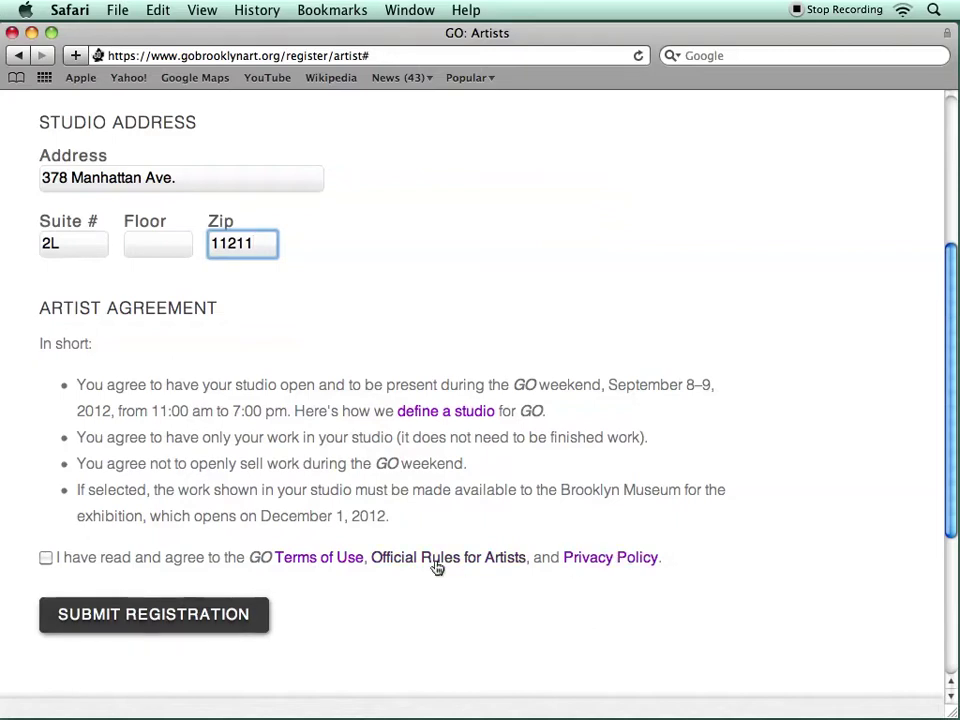
{"action": "left_click", "coordinate": [46, 558]}
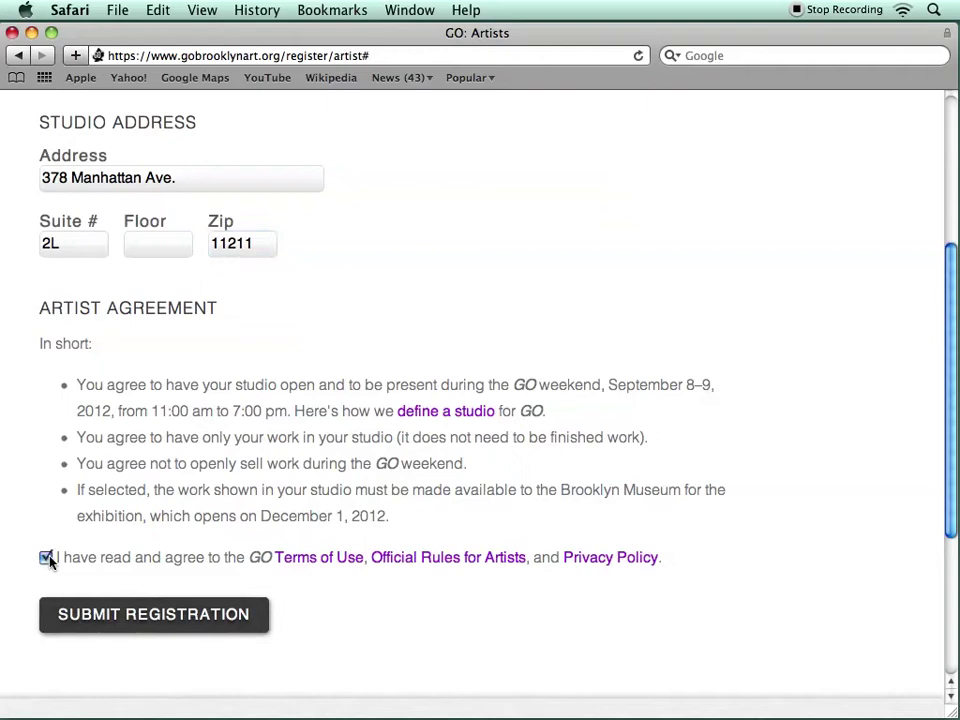
{"action": "left_click", "coordinate": [148, 622]}
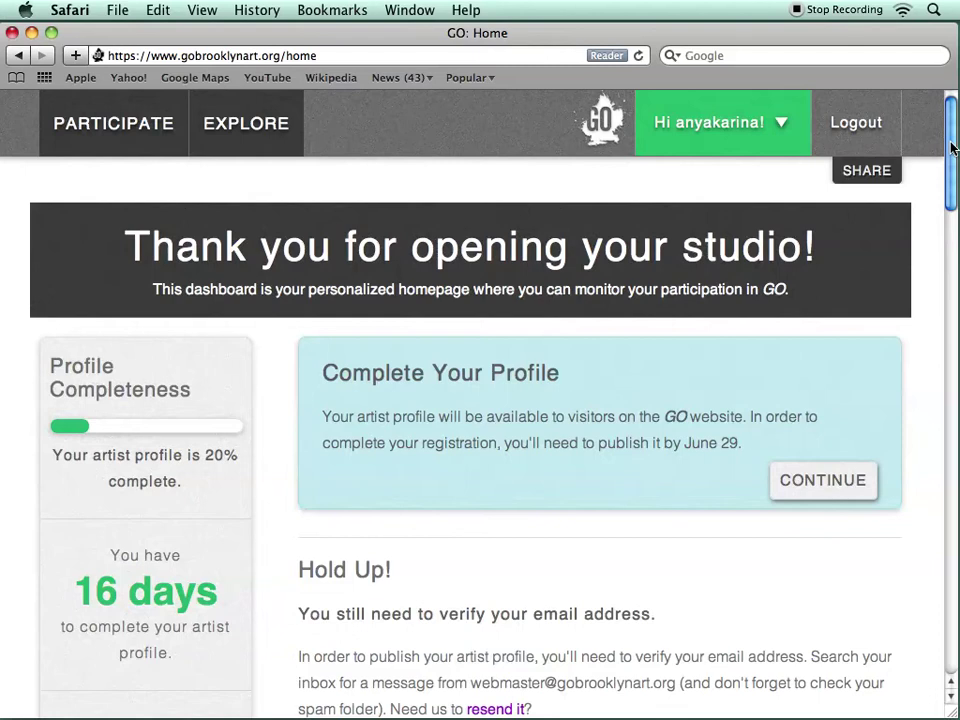
Open the studio profile page from the dashboard's Complete Your Profile section.
{"action": "key", "text": "super+Tab"}
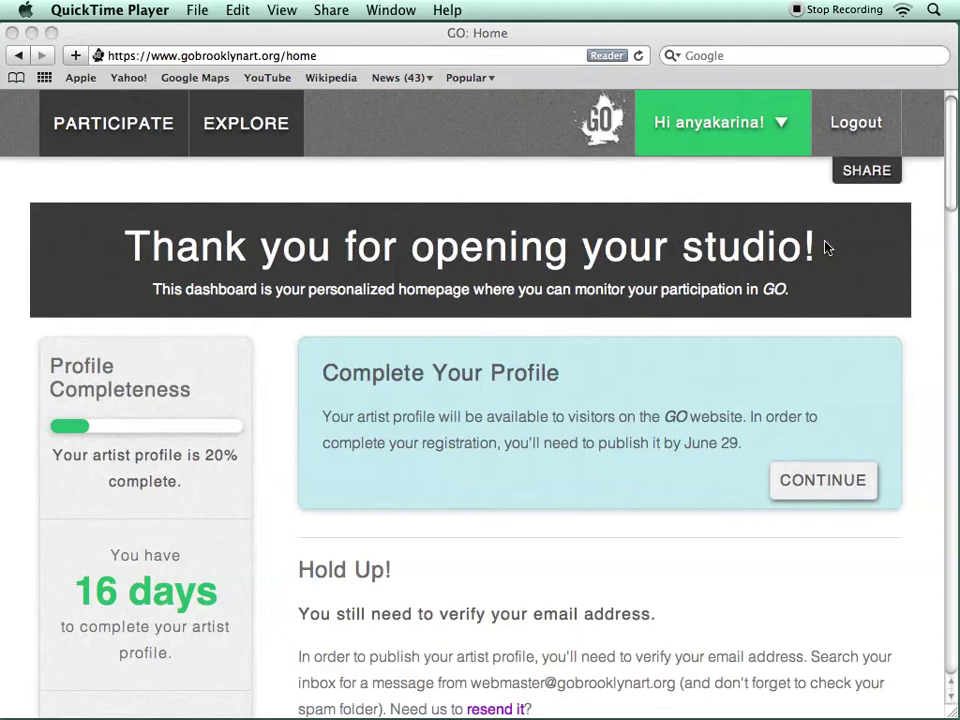
{"action": "left_click", "coordinate": [950, 207]}
{"action": "scroll", "coordinate": [950, 203], "scroll_direction": "down", "scroll_amount": 1}
{"action": "left_click_drag", "start_coordinate": [950, 203], "coordinate": [948, 285]}
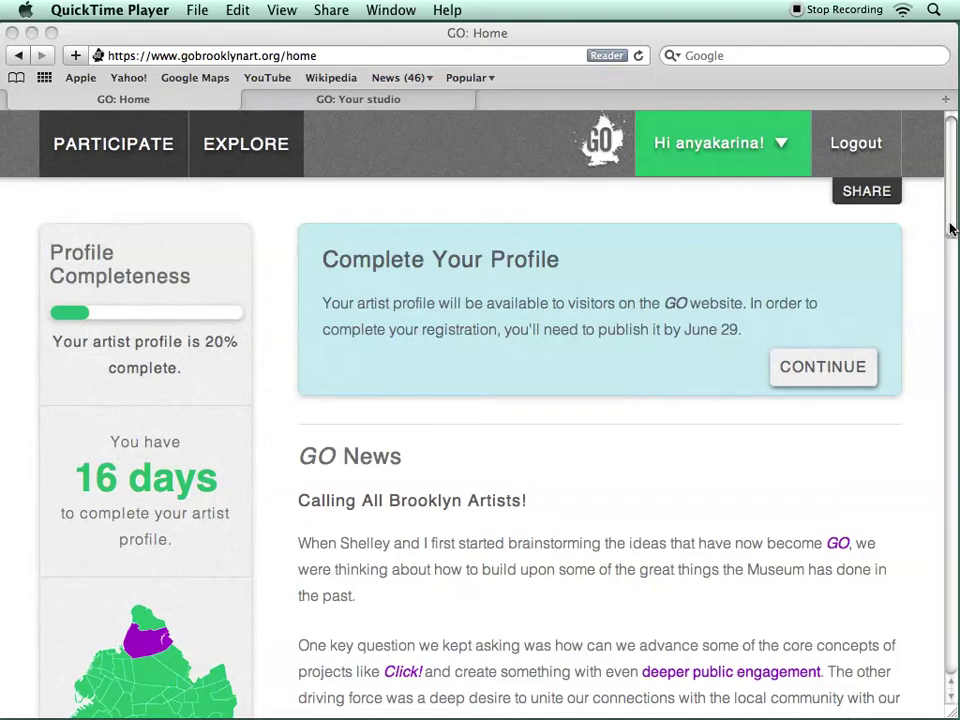
{"action": "left_click", "coordinate": [821, 371]}
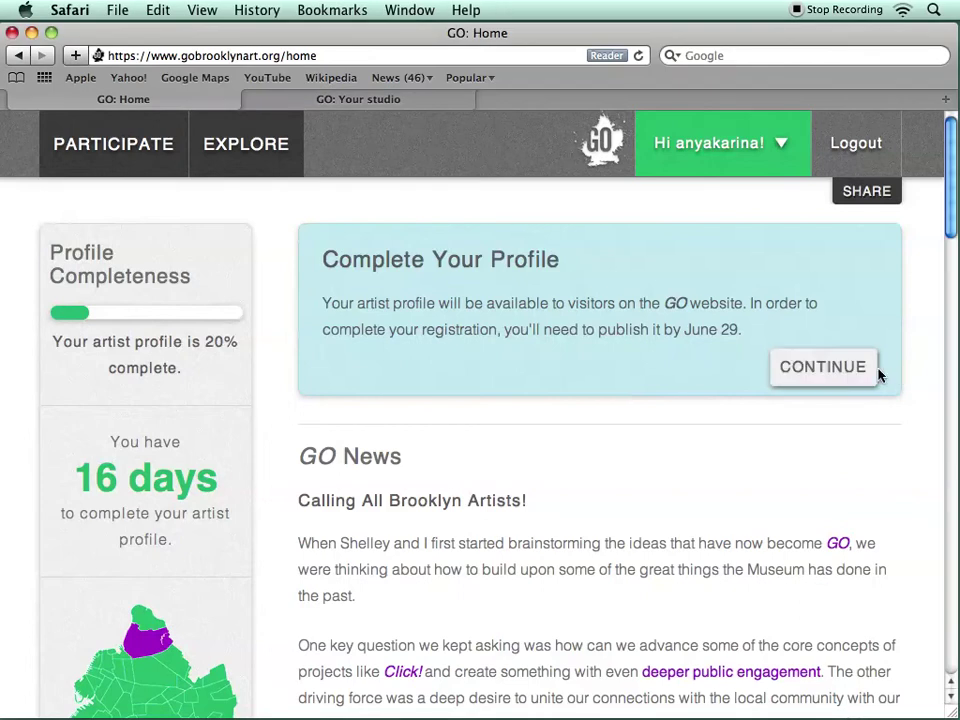
{"action": "left_click", "coordinate": [833, 370]}
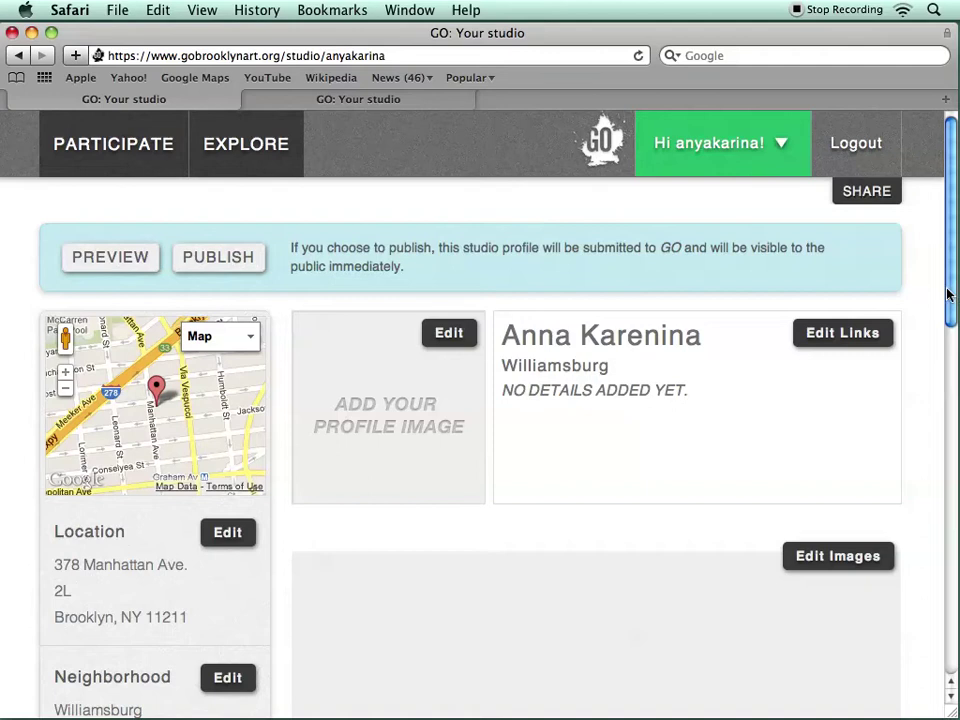
Open the studio location's address for editing.
{"action": "left_click_drag", "start_coordinate": [949, 293], "coordinate": [950, 297]}
{"action": "left_click_drag", "start_coordinate": [949, 316], "coordinate": [958, 260]}
{"action": "left_click", "coordinate": [229, 535]}
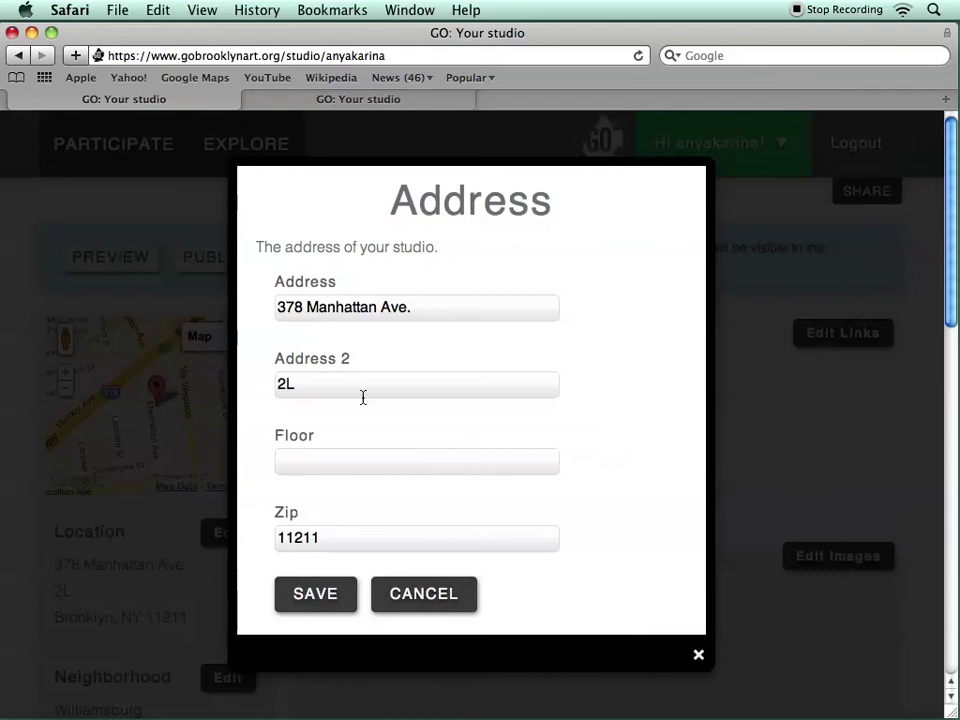
Change the studio address unit from 2L to 3L and save it.
{"action": "left_click", "coordinate": [324, 390]}
{"action": "left_click_drag", "start_coordinate": [317, 384], "coordinate": [259, 386]}
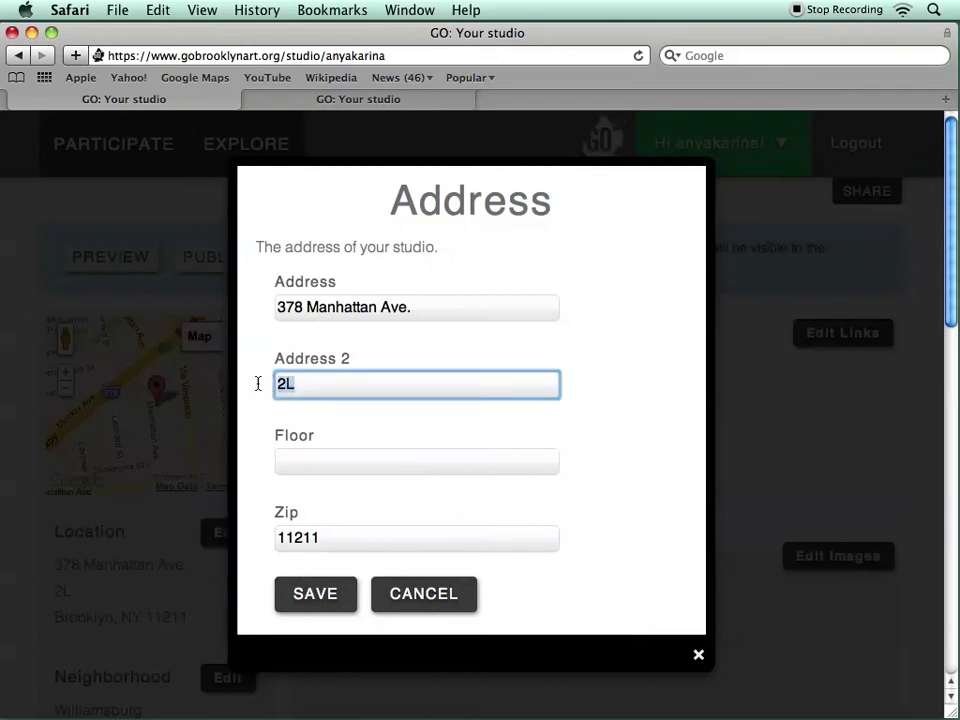
{"action": "type", "text": "3L"}
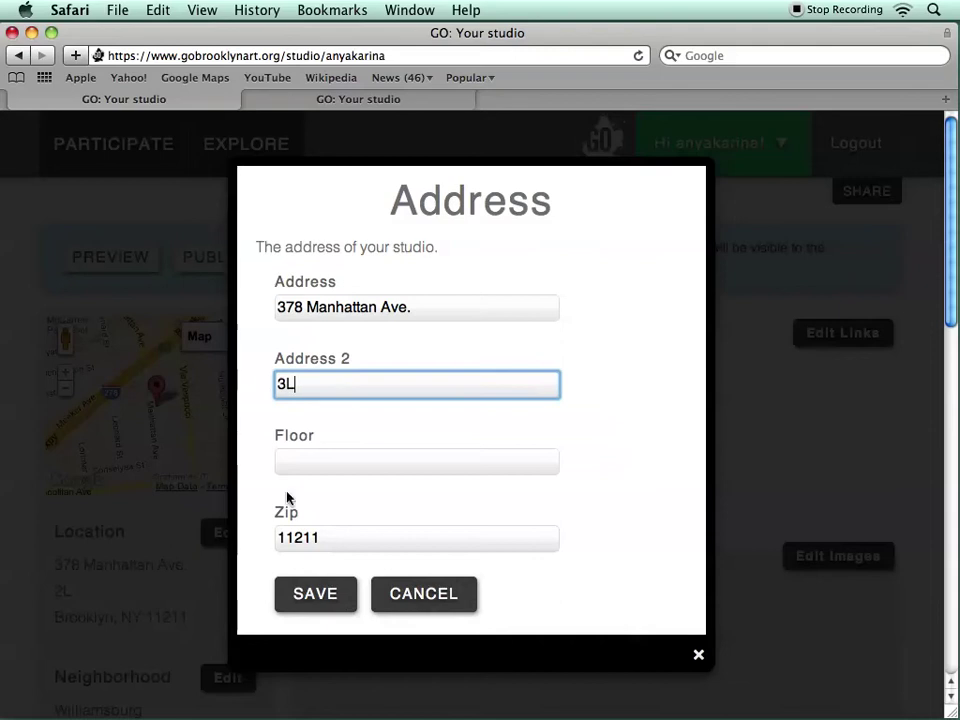
{"action": "left_click", "coordinate": [316, 598]}
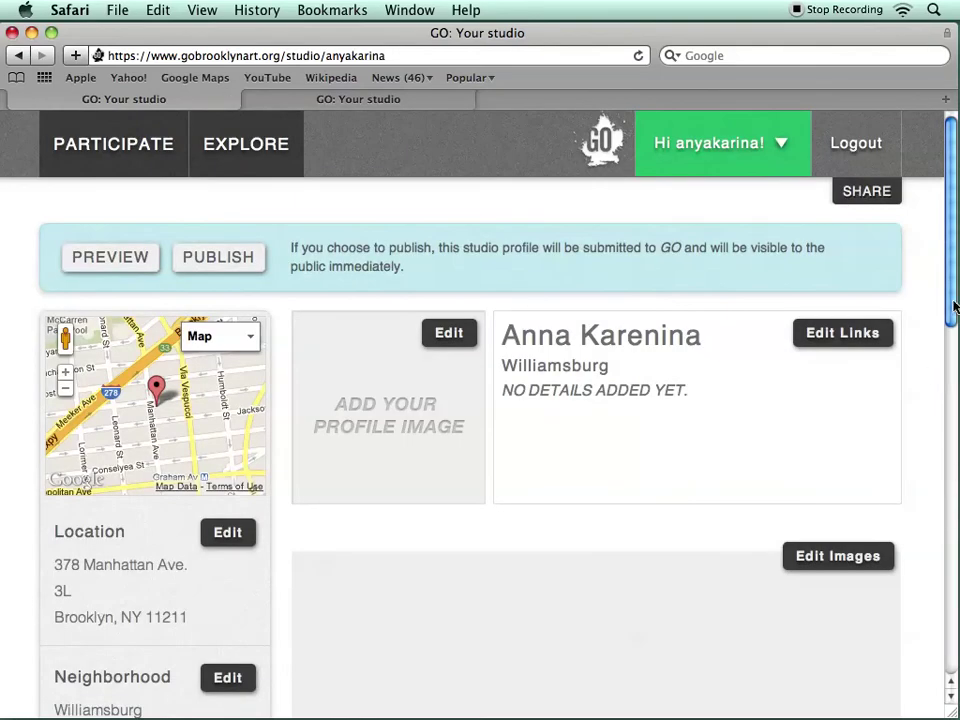
{"action": "left_click_drag", "start_coordinate": [953, 307], "coordinate": [937, 420]}
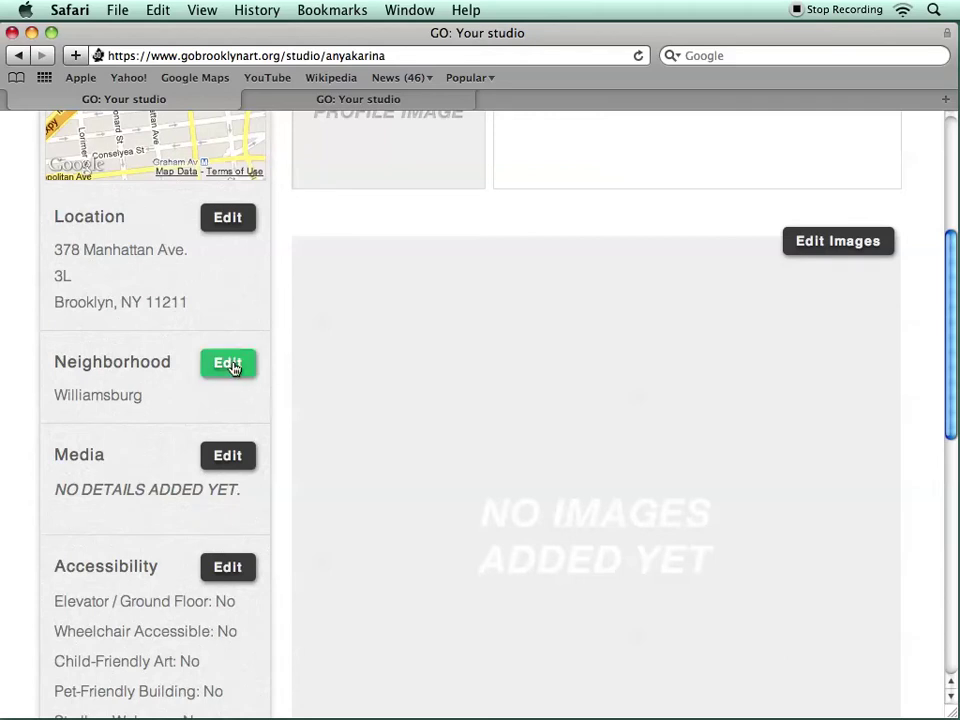
{"action": "left_click", "coordinate": [229, 366]}
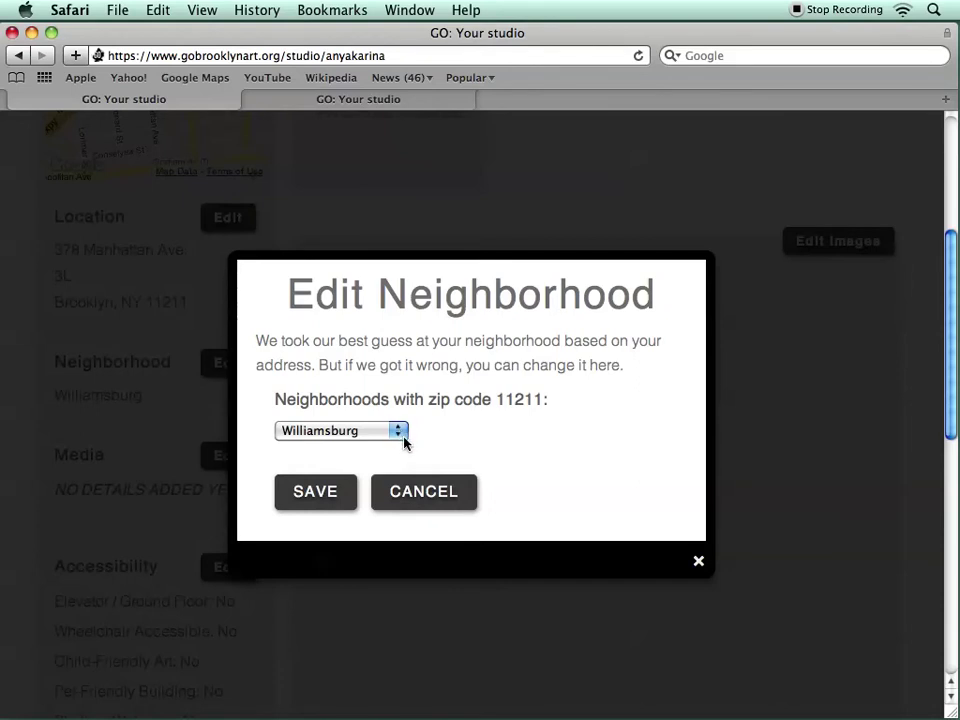
Set the studio neighborhood to East Williamsburg and save the change.
{"action": "left_click", "coordinate": [400, 433]}
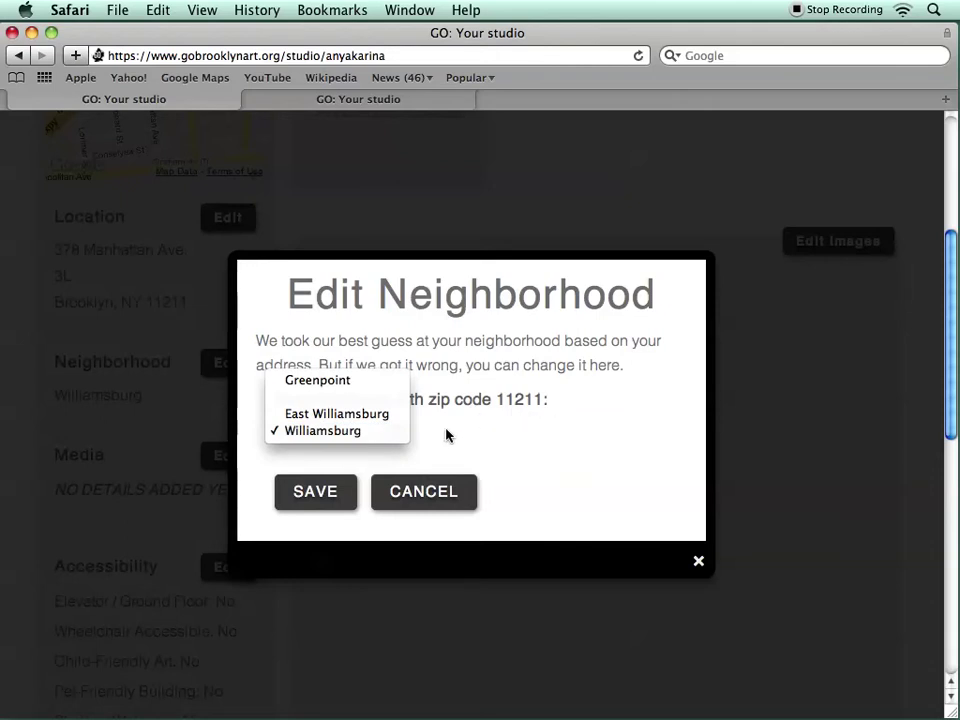
{"action": "left_click", "coordinate": [337, 414]}
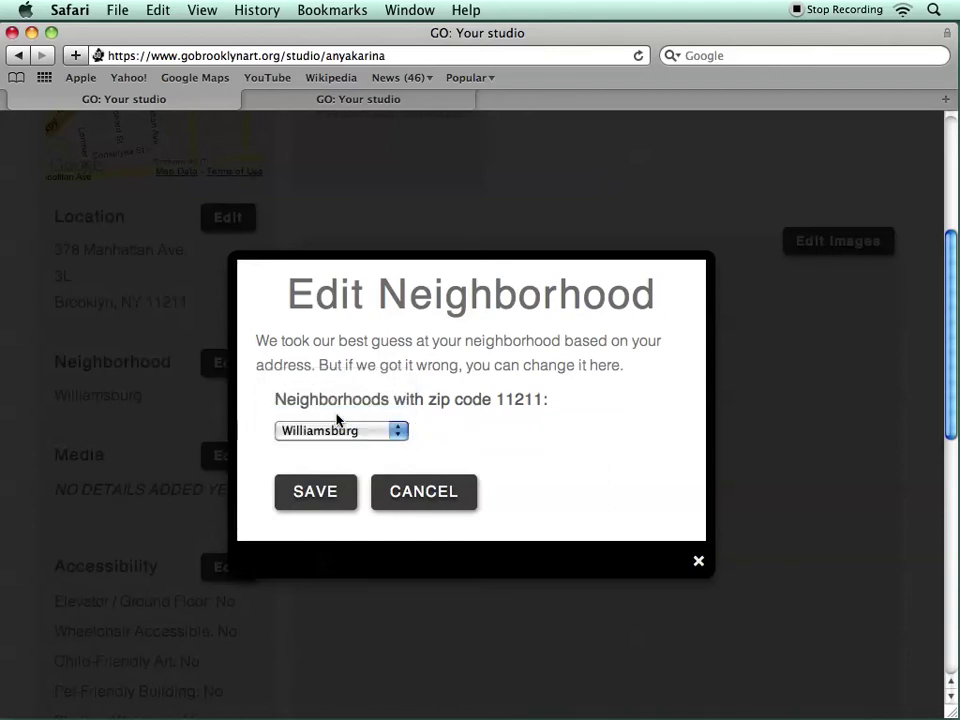
{"action": "left_click", "coordinate": [317, 495]}
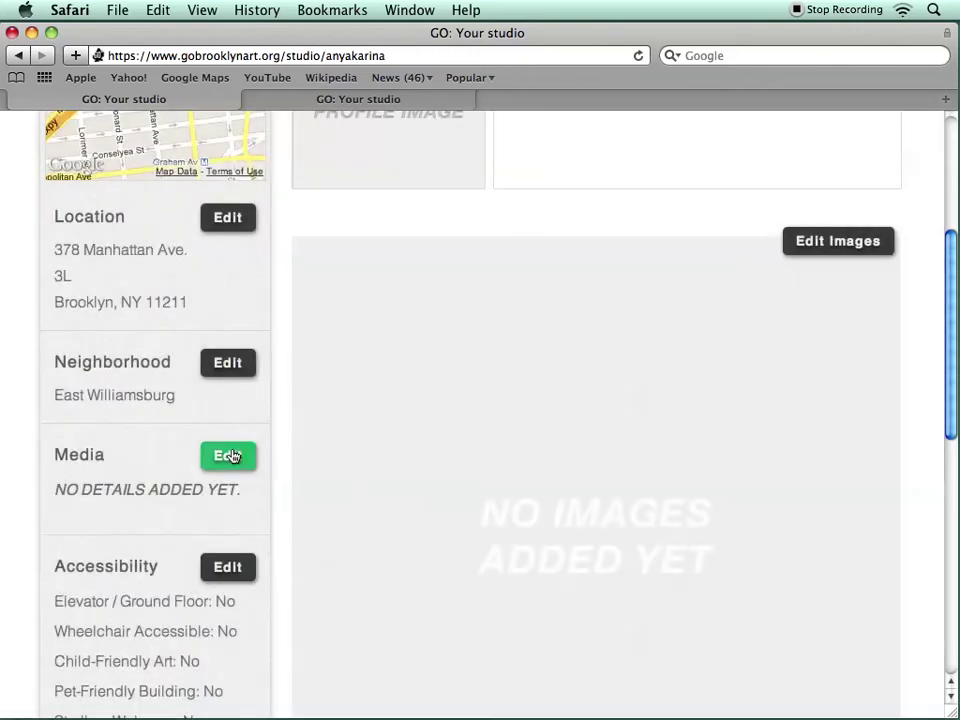
{"action": "left_click", "coordinate": [229, 459]}
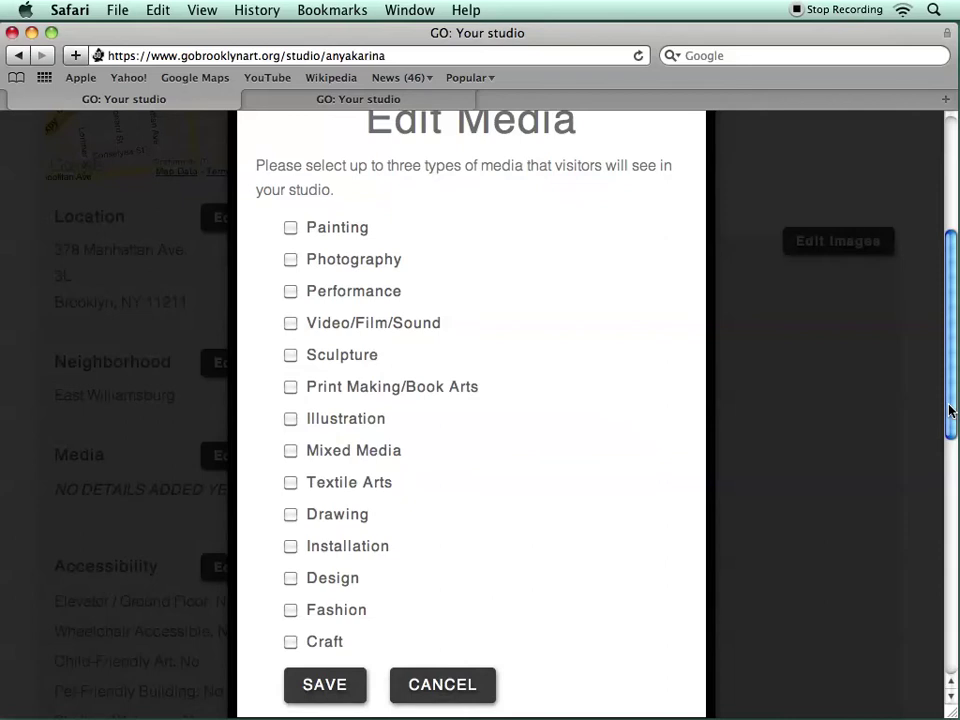
Select Print Making/Book Arts, Illustration and Drawing as studio media and save.
{"action": "scroll", "coordinate": [950, 410], "scroll_direction": "down", "scroll_amount": 1}
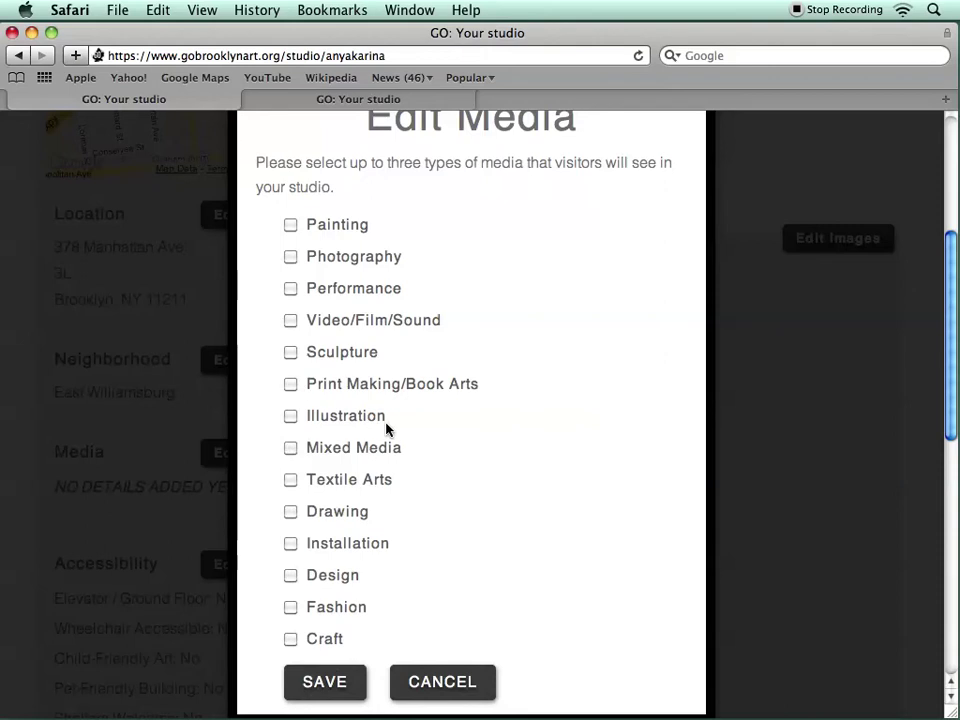
{"action": "left_click", "coordinate": [288, 381]}
{"action": "left_click", "coordinate": [290, 417]}
{"action": "left_click", "coordinate": [290, 513]}
{"action": "left_click", "coordinate": [319, 685]}
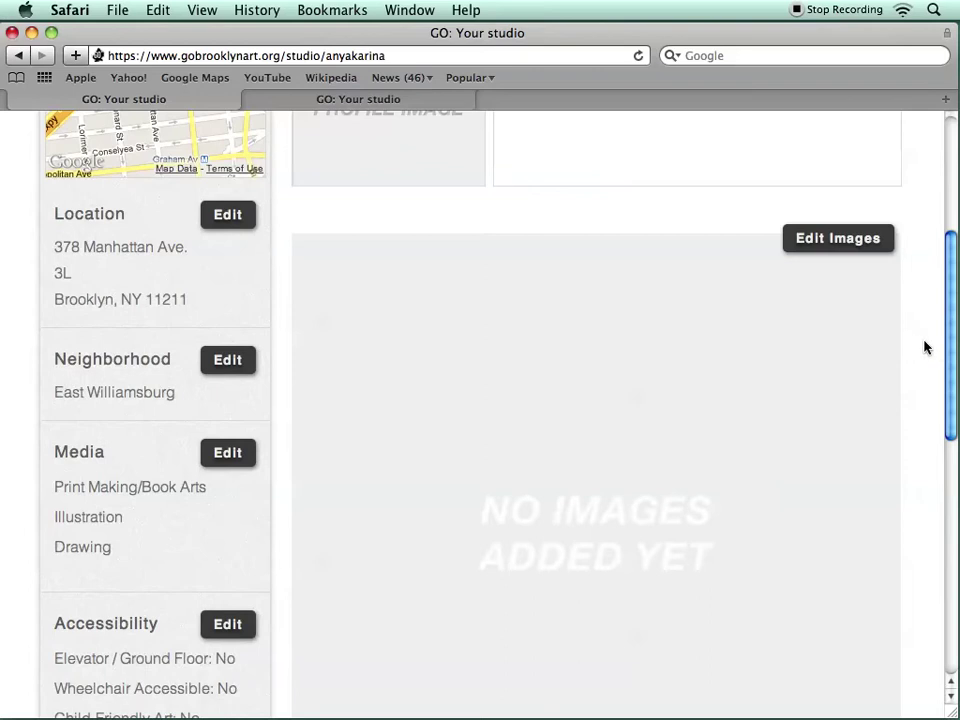
{"action": "left_click_drag", "start_coordinate": [953, 360], "coordinate": [943, 484]}
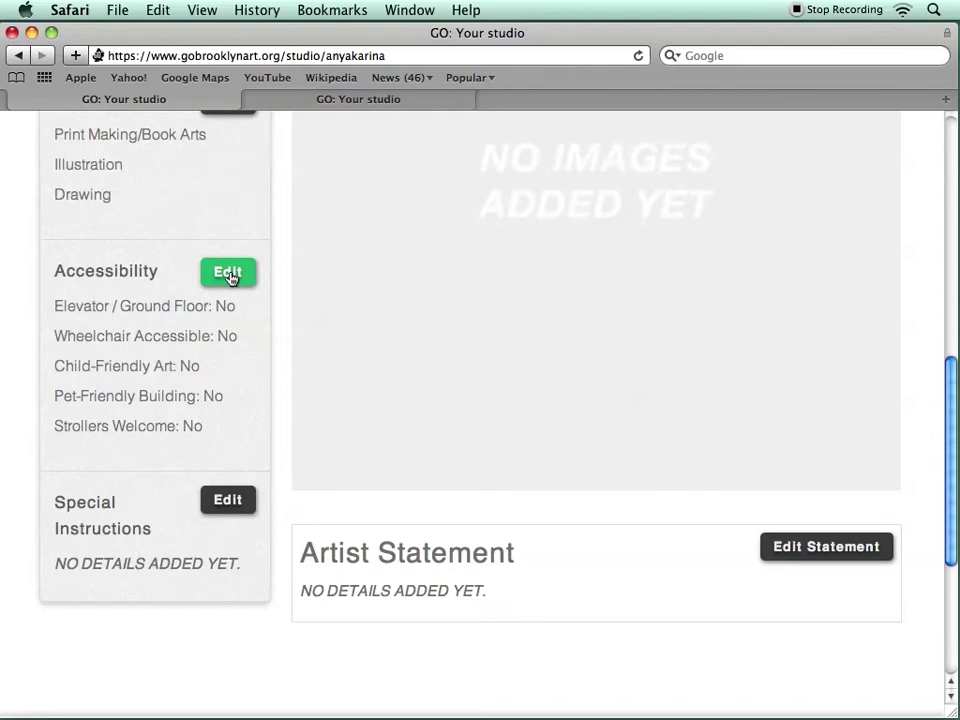
{"action": "left_click", "coordinate": [229, 276]}
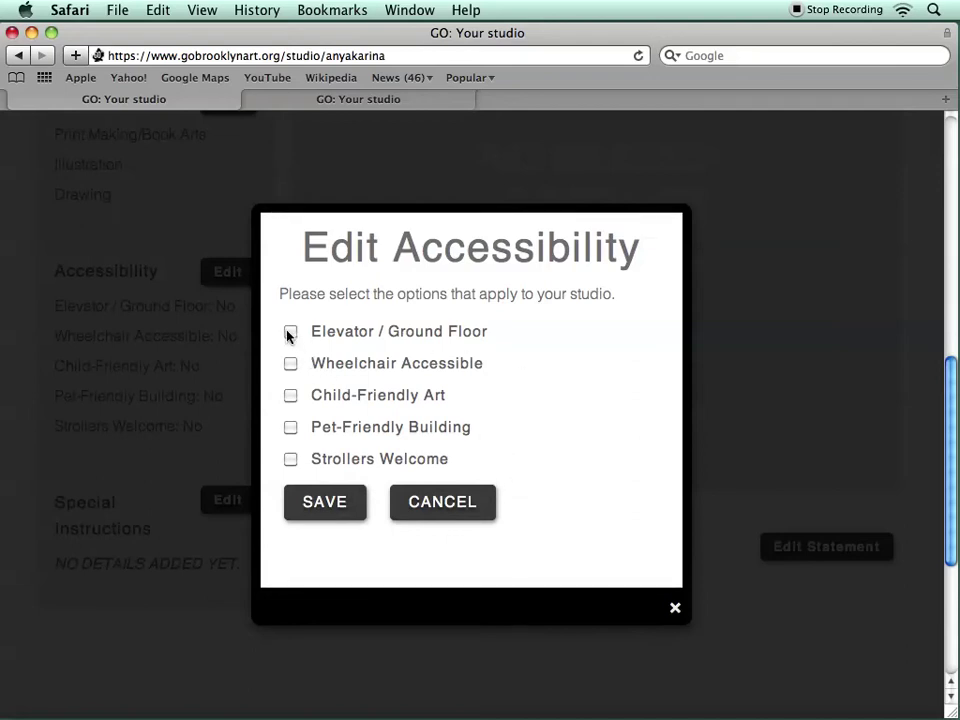
Mark the studio building as pet-friendly in Accessibility and save.
{"action": "left_click", "coordinate": [290, 427]}
{"action": "left_click", "coordinate": [331, 505]}
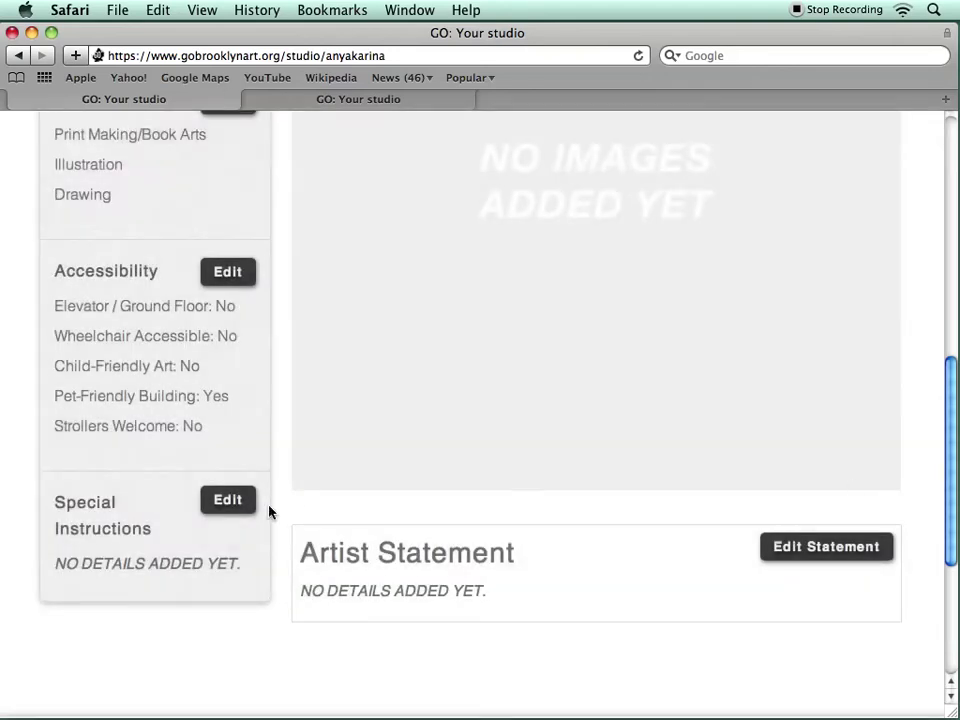
{"action": "left_click", "coordinate": [228, 500]}
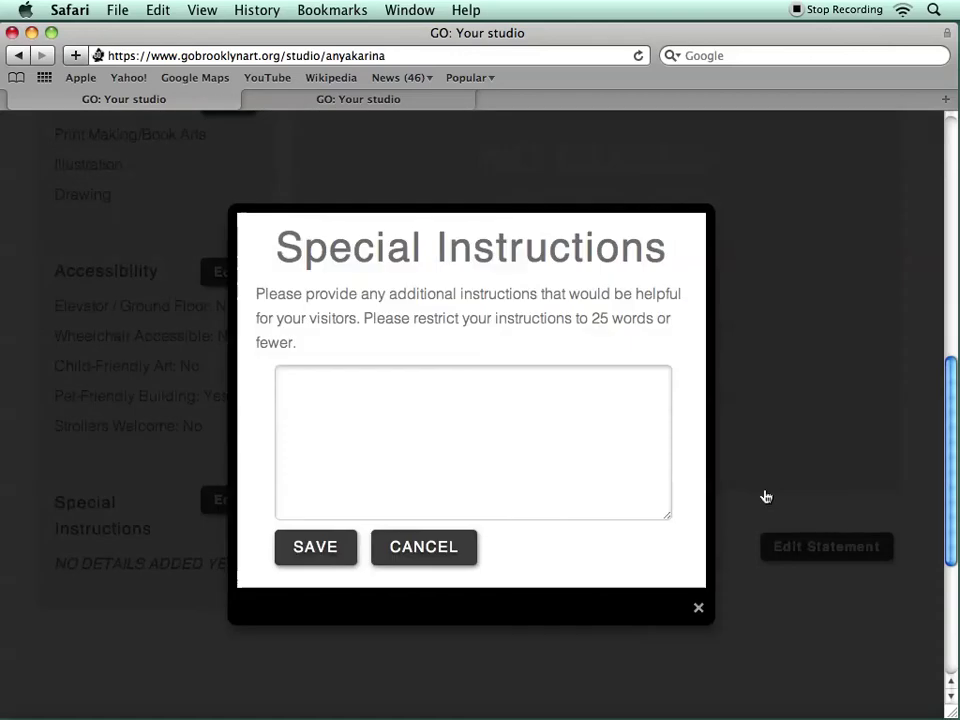
Write 'Building is a walk up with no elevator.' in the Special Instructions box.
{"action": "left_click", "coordinate": [321, 384]}
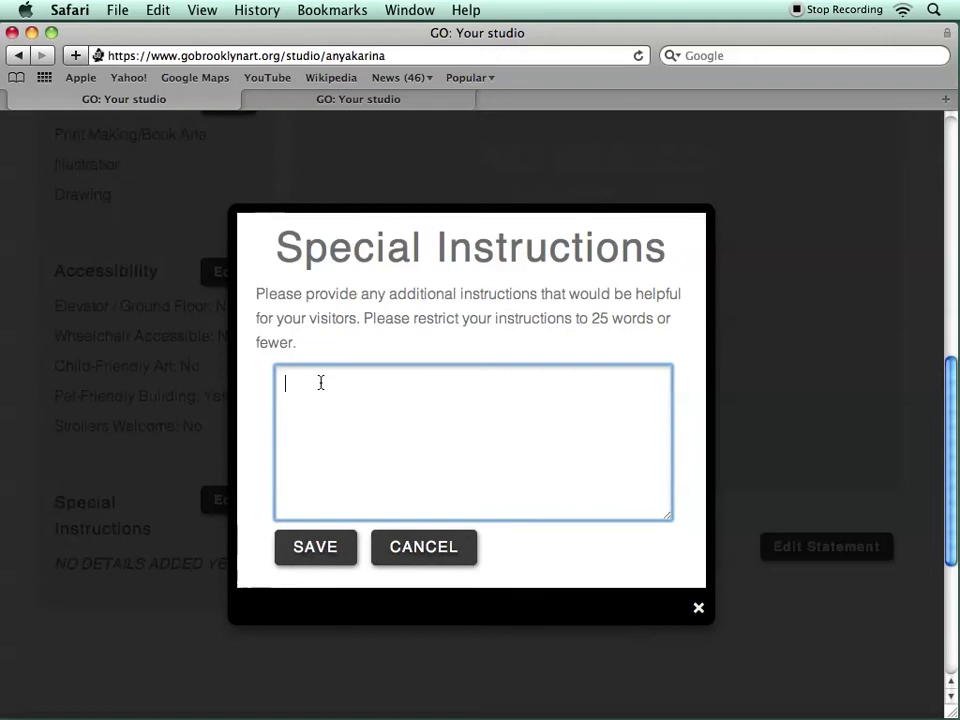
{"action": "type", "text": "Building "}
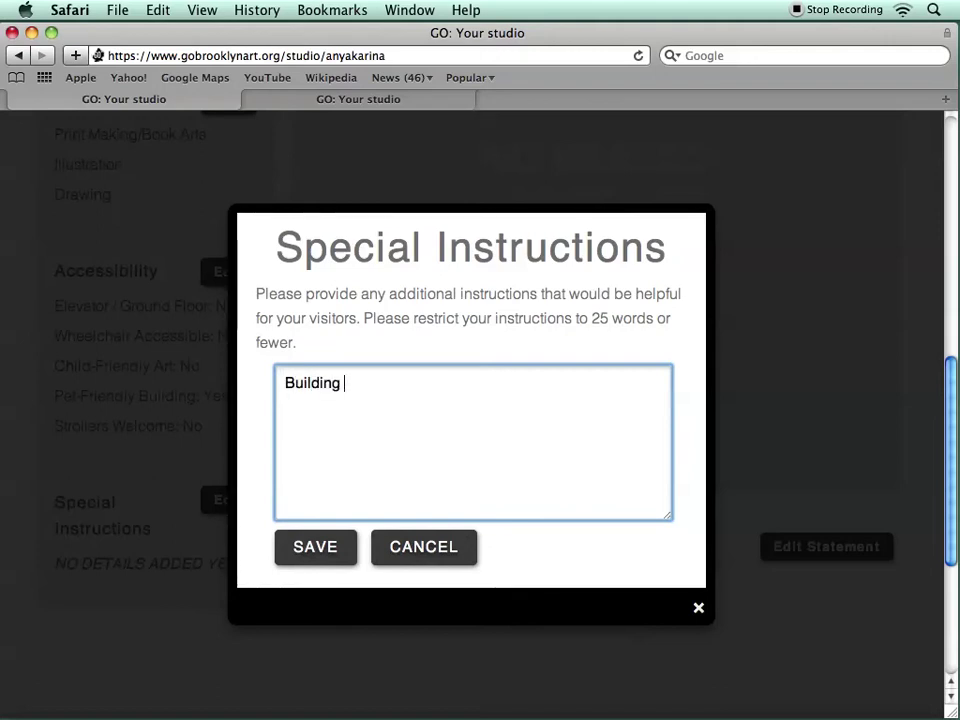
{"action": "type", "text": "is a walk u"}
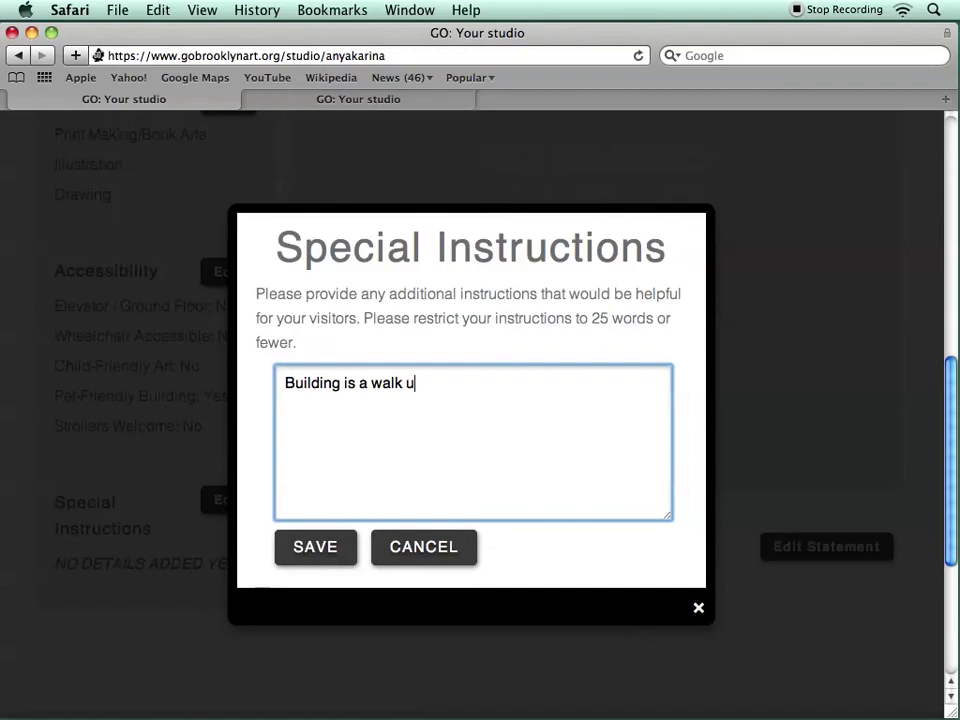
{"action": "type", "text": "p with no elevator."}
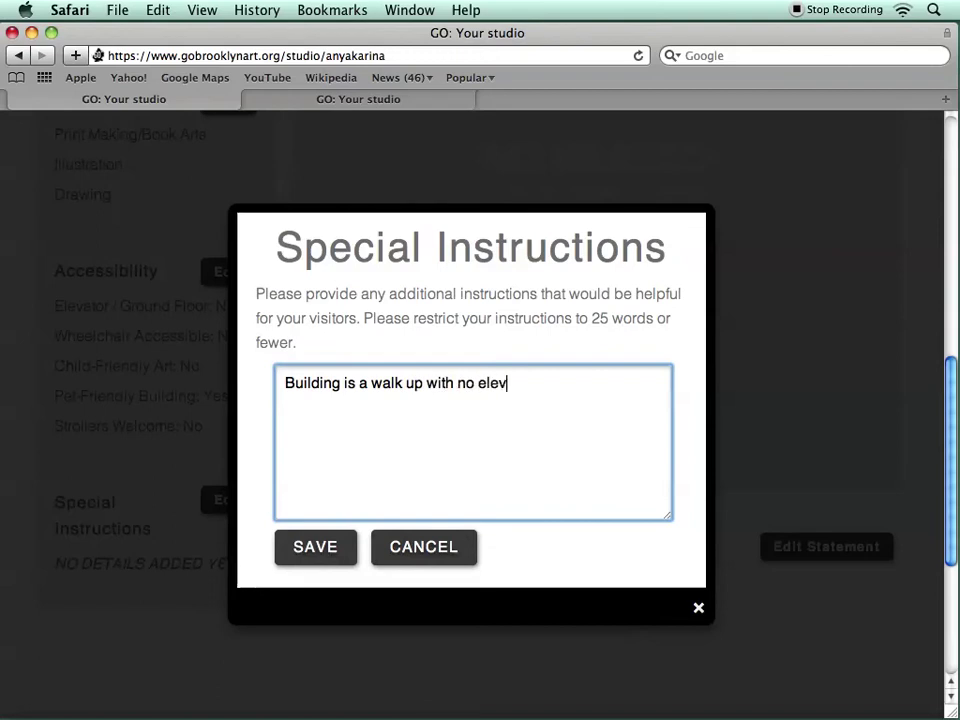
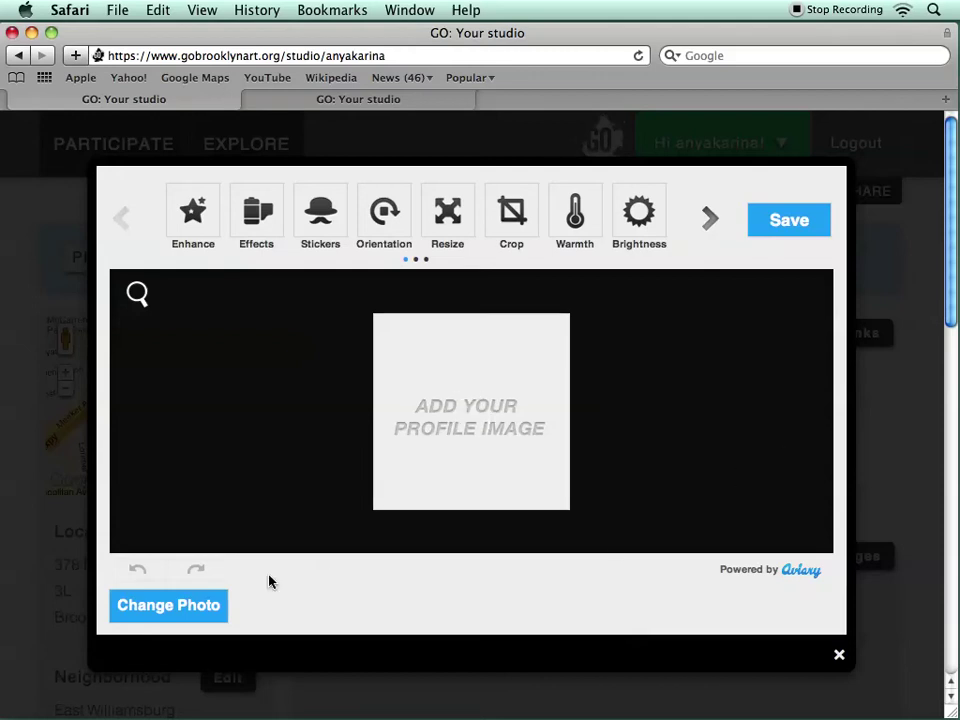
Upload the blog portrait from Desktop > GO Images as the profile photo and crop it square around the face.
{"action": "left_click", "coordinate": [166, 606]}
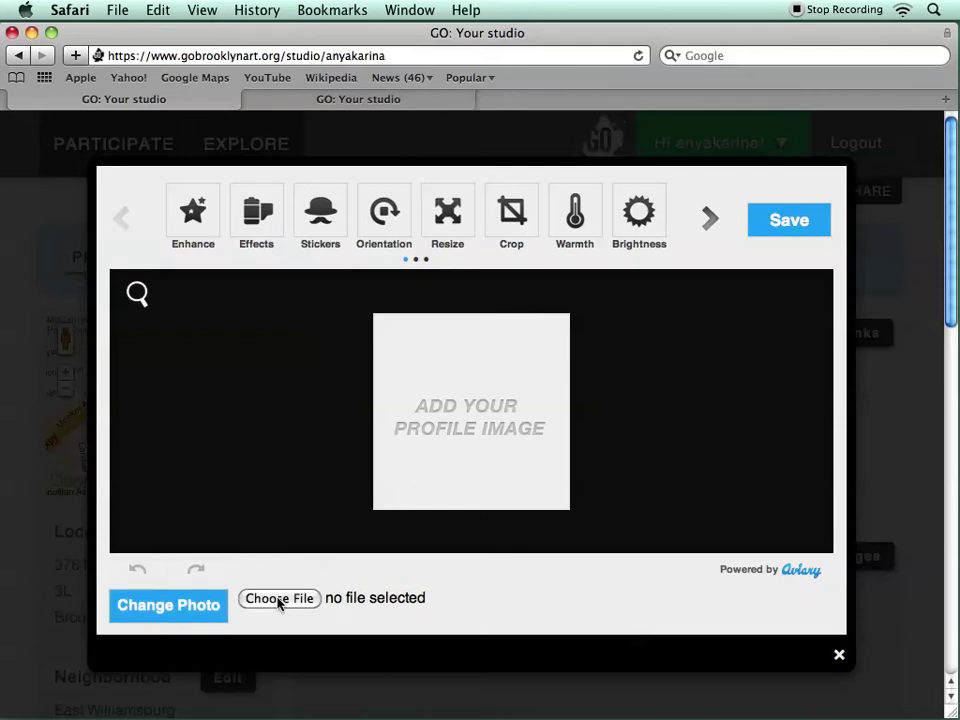
{"action": "left_click", "coordinate": [280, 600]}
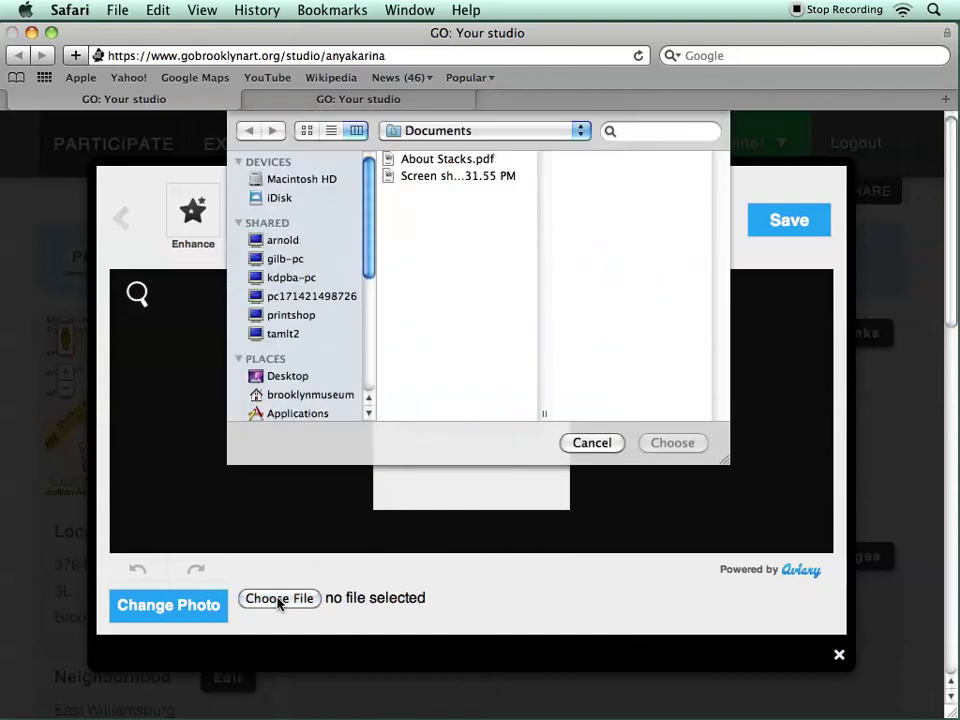
{"action": "left_click", "coordinate": [283, 395]}
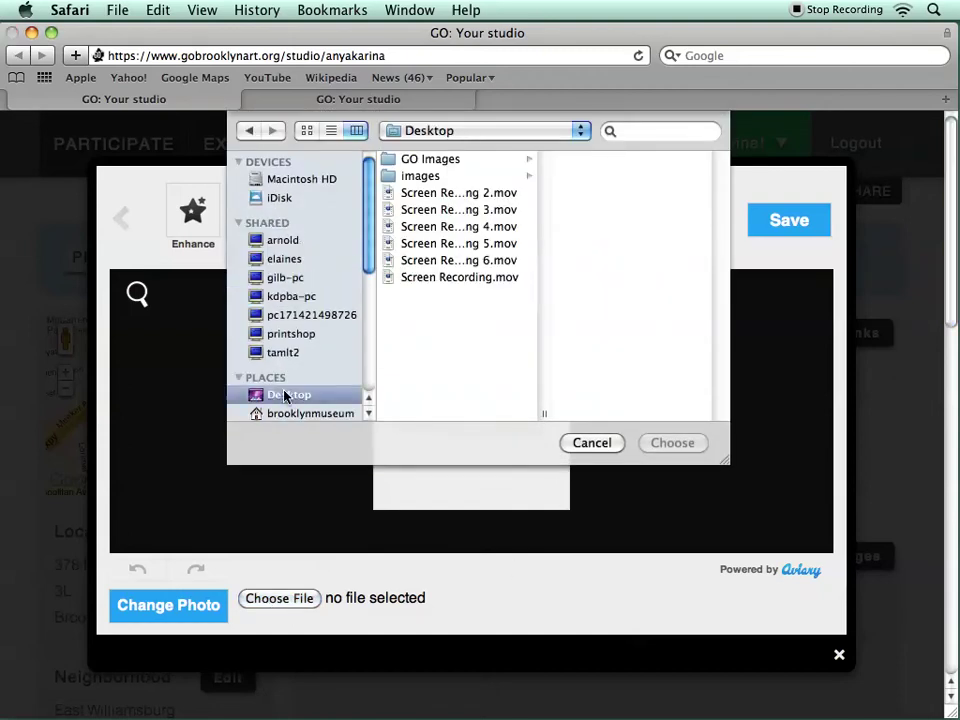
{"action": "left_click", "coordinate": [434, 162]}
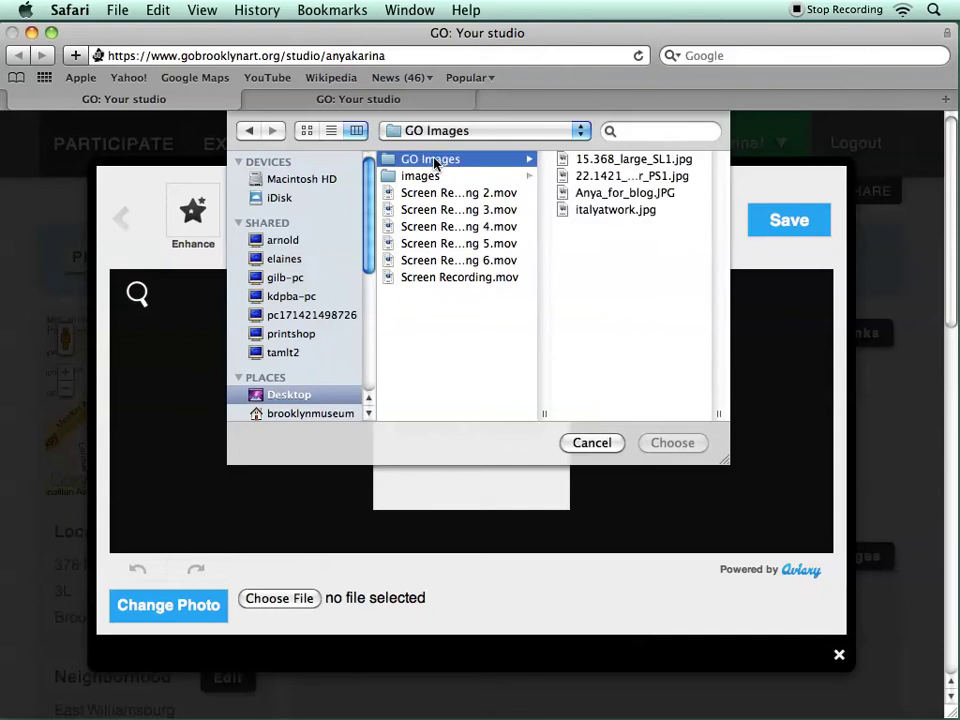
{"action": "double_click", "coordinate": [613, 193]}
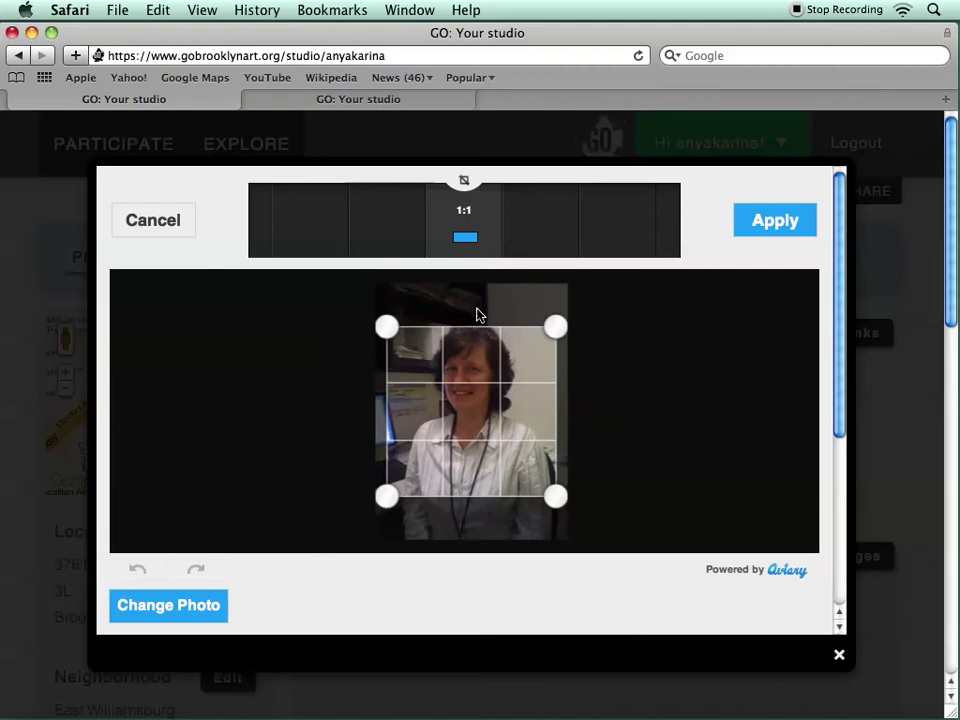
{"action": "left_click_drag", "start_coordinate": [480, 334], "coordinate": [476, 306]}
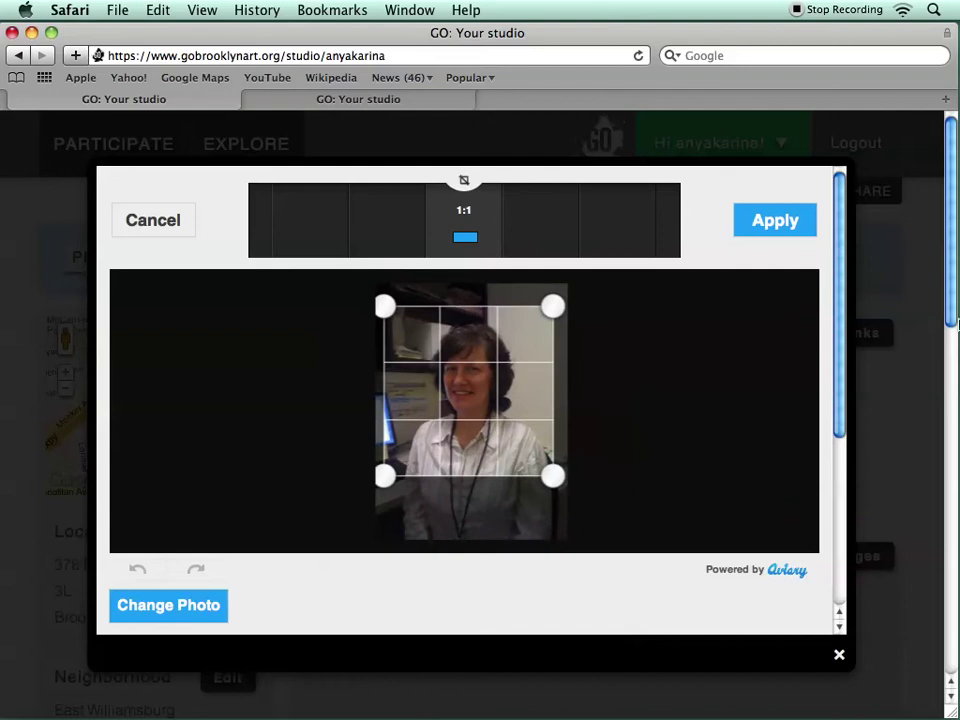
{"action": "left_click", "coordinate": [777, 222]}
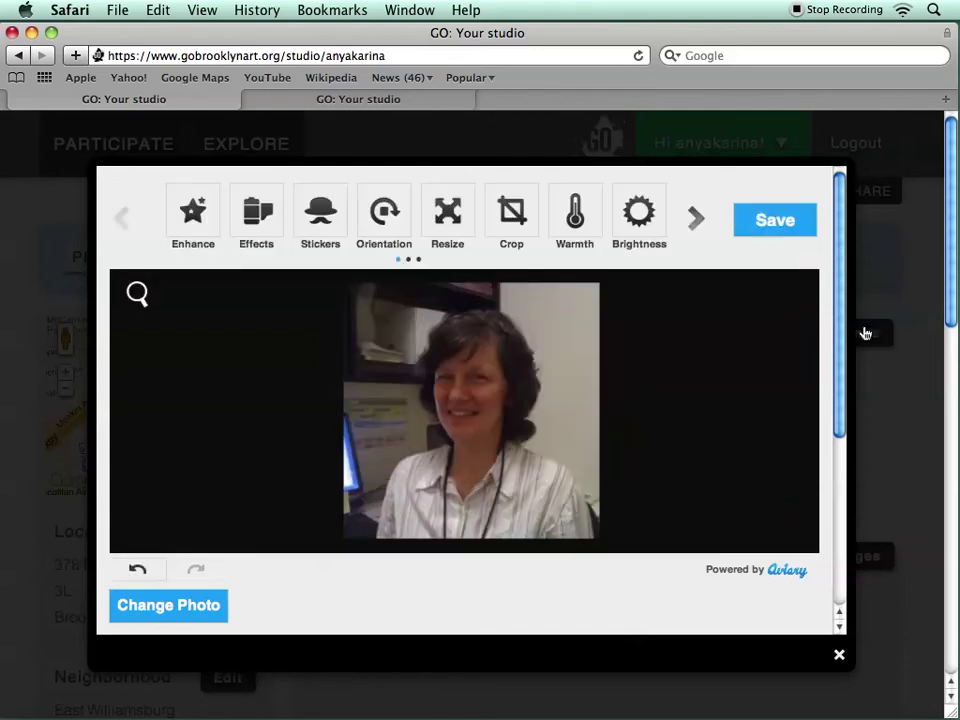
Save the square-cropped portrait as the studio's profile photo and close the photo editor.
{"action": "left_click", "coordinate": [789, 219]}
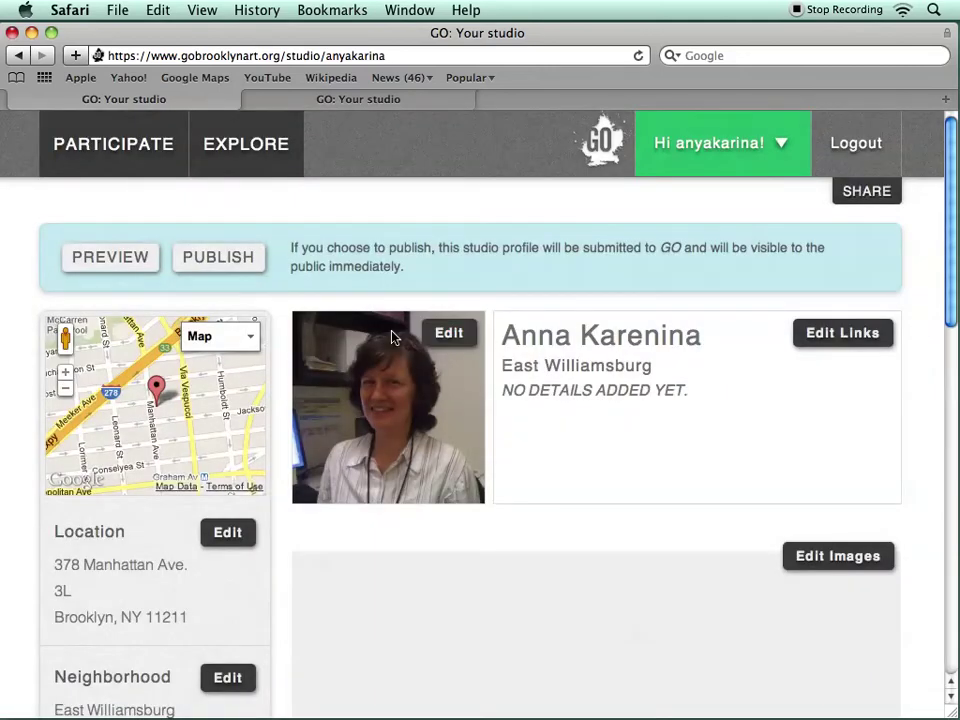
{"action": "left_click", "coordinate": [450, 334]}
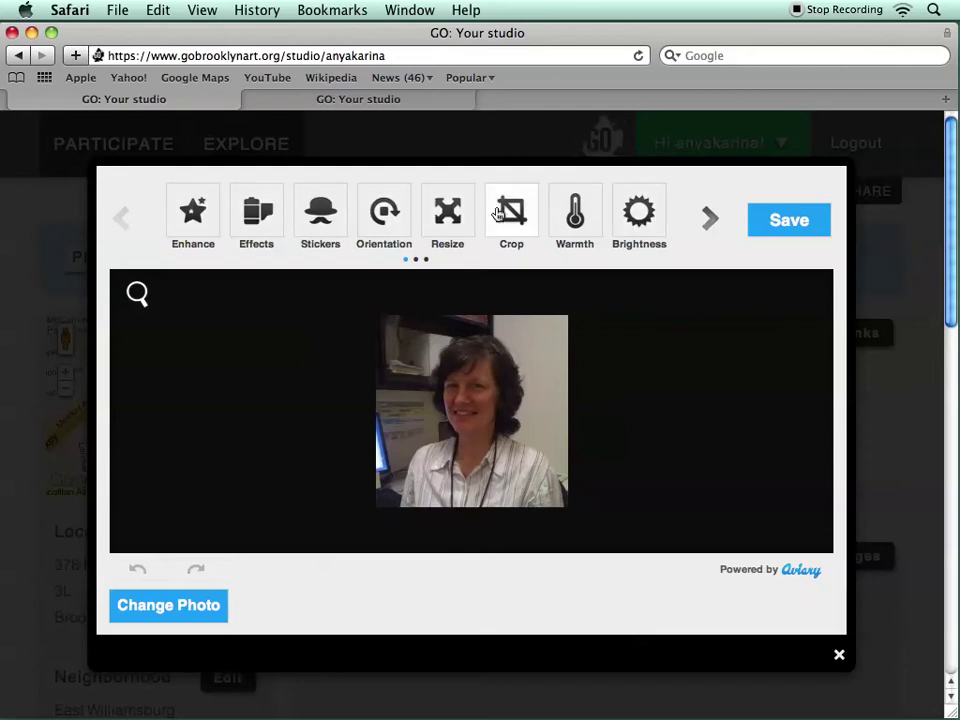
{"action": "left_click", "coordinate": [711, 219]}
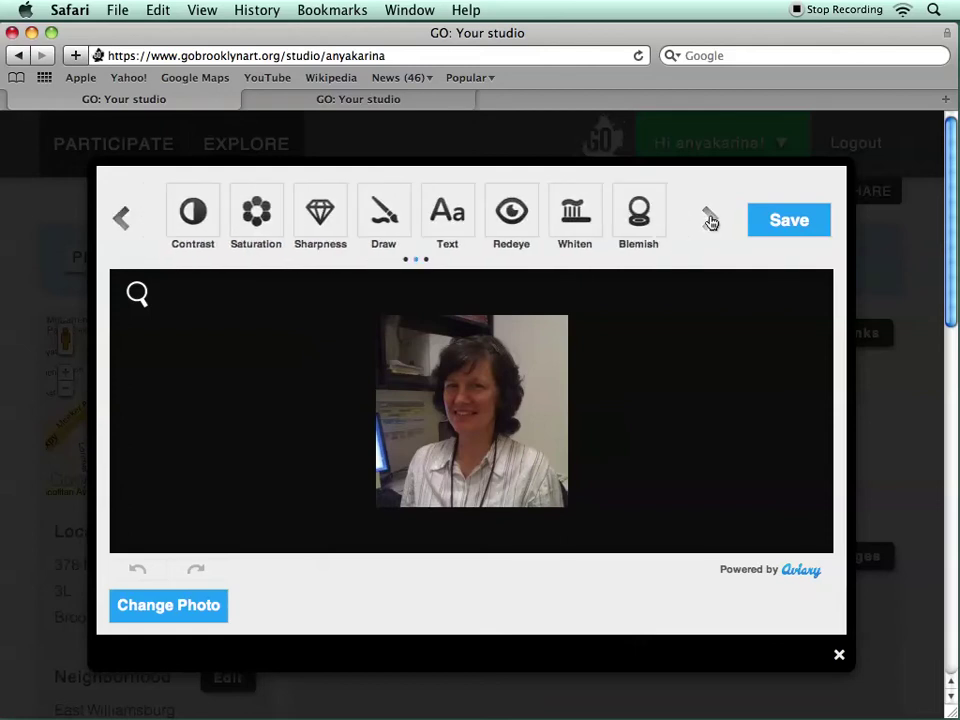
{"action": "left_click", "coordinate": [791, 222]}
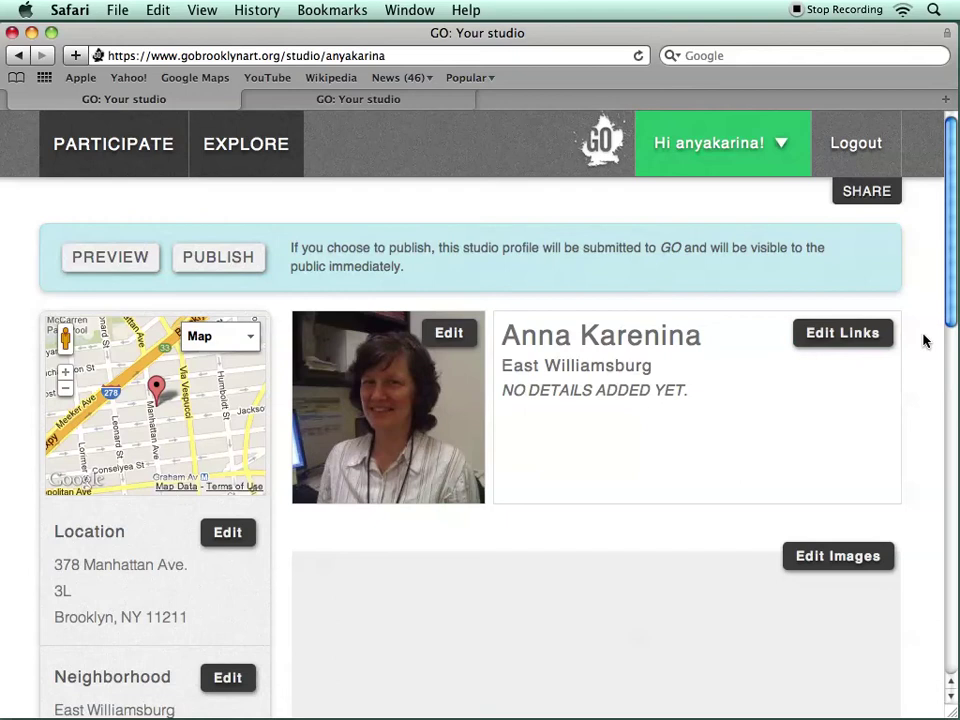
Scroll down the studio page to the studio images section and open its editor.
{"action": "left_click_drag", "start_coordinate": [951, 300], "coordinate": [948, 366]}
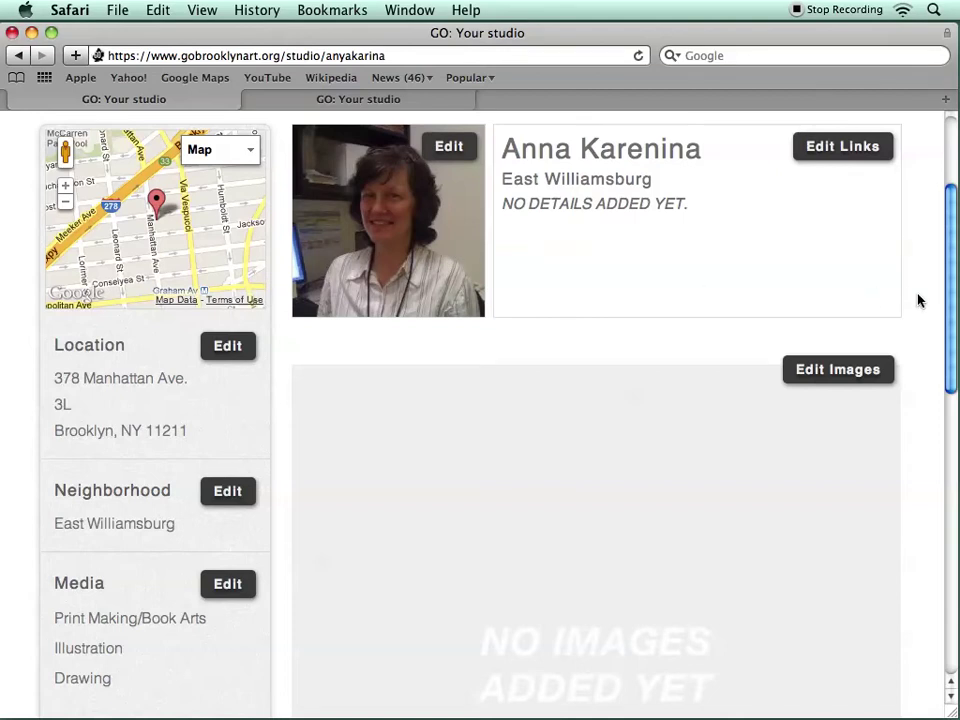
{"action": "scroll", "coordinate": [919, 300], "scroll_direction": "down", "scroll_amount": 3}
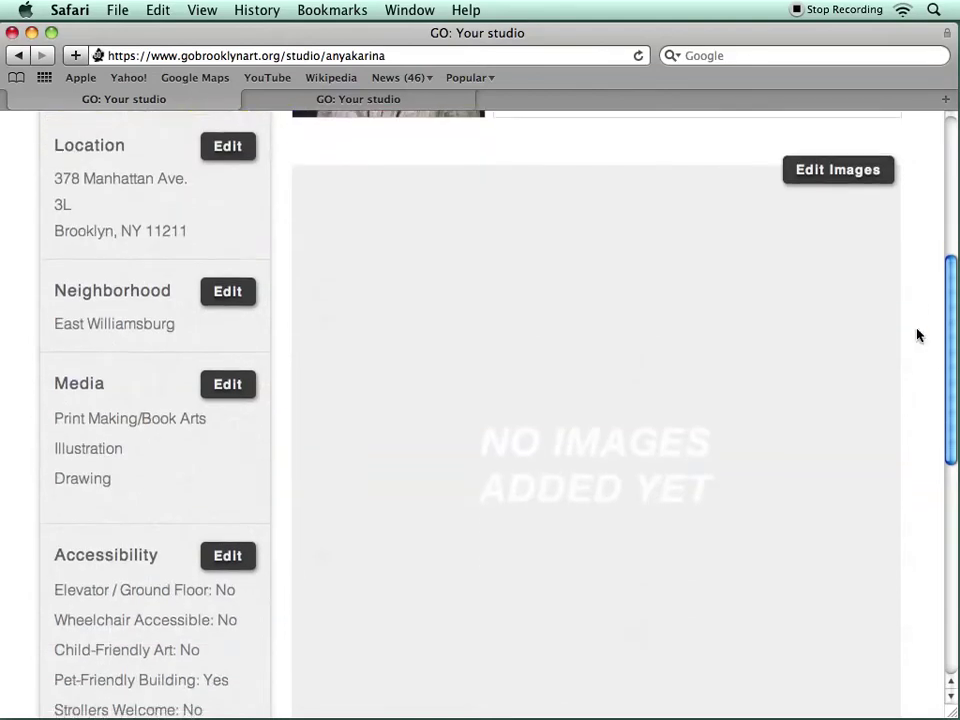
{"action": "left_click", "coordinate": [840, 172]}
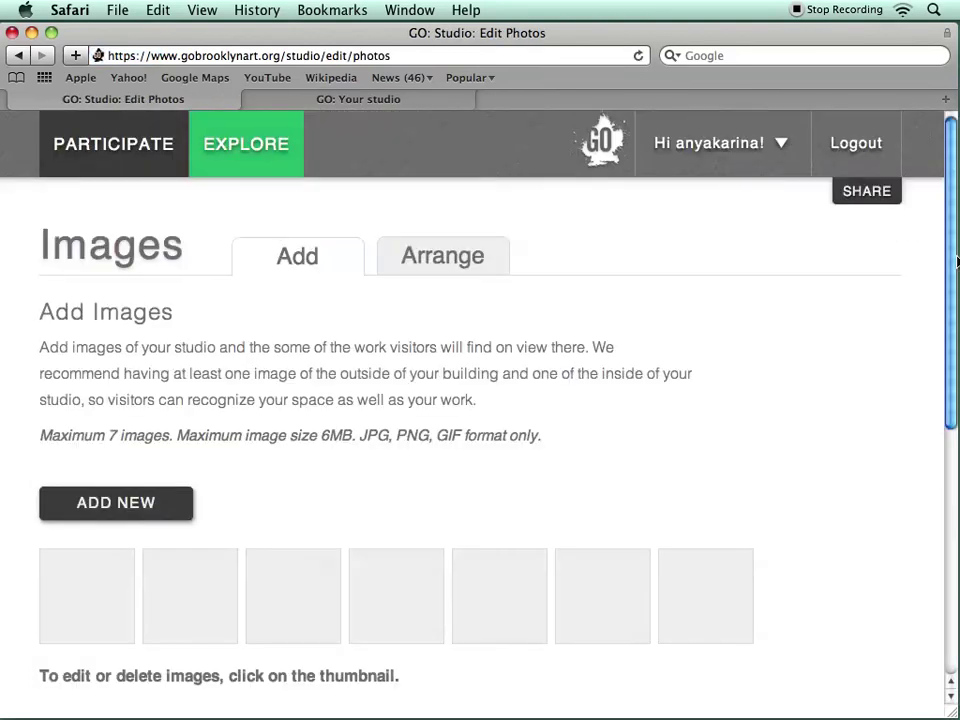
Upload 15.368_large_SL1.jpg and then italyatwork.jpg as new studio images.
{"action": "left_click_drag", "start_coordinate": [949, 261], "coordinate": [957, 295]}
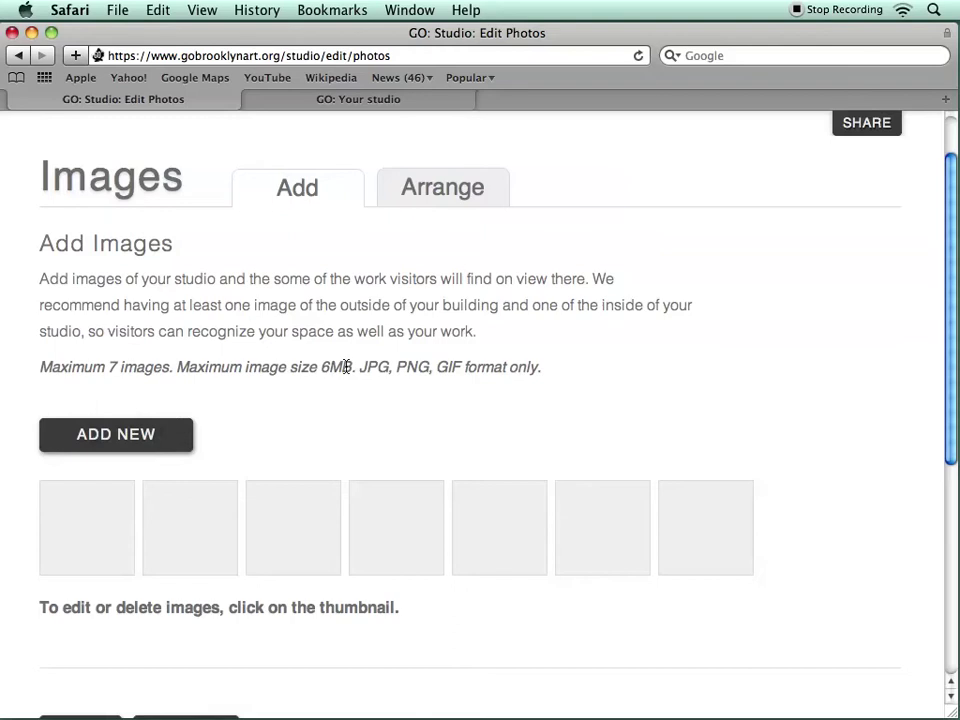
{"action": "left_click", "coordinate": [122, 440]}
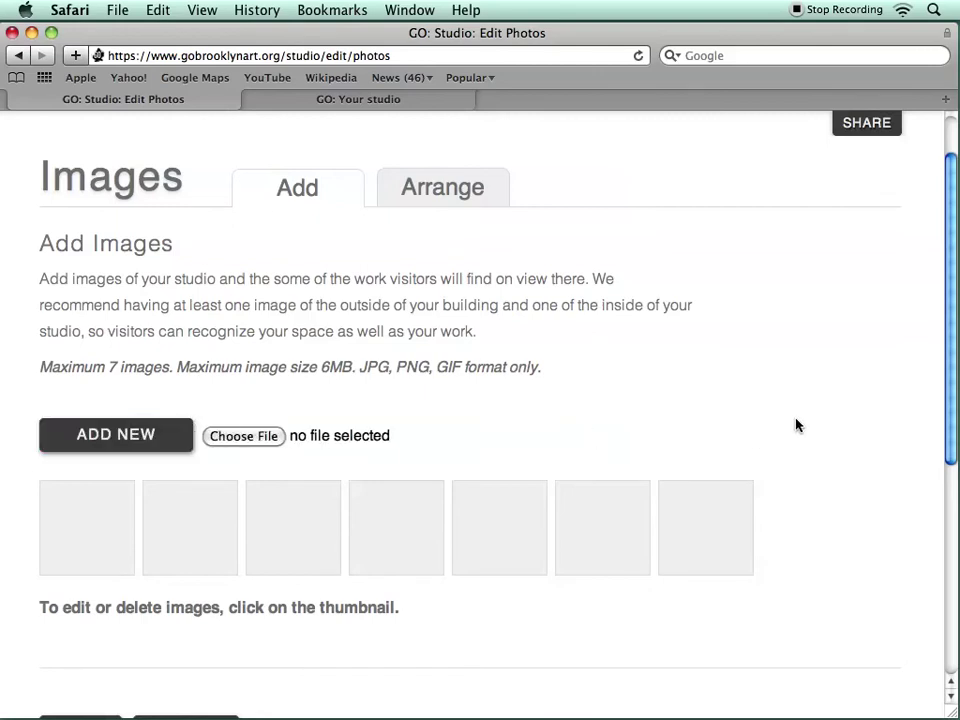
{"action": "left_click", "coordinate": [250, 438]}
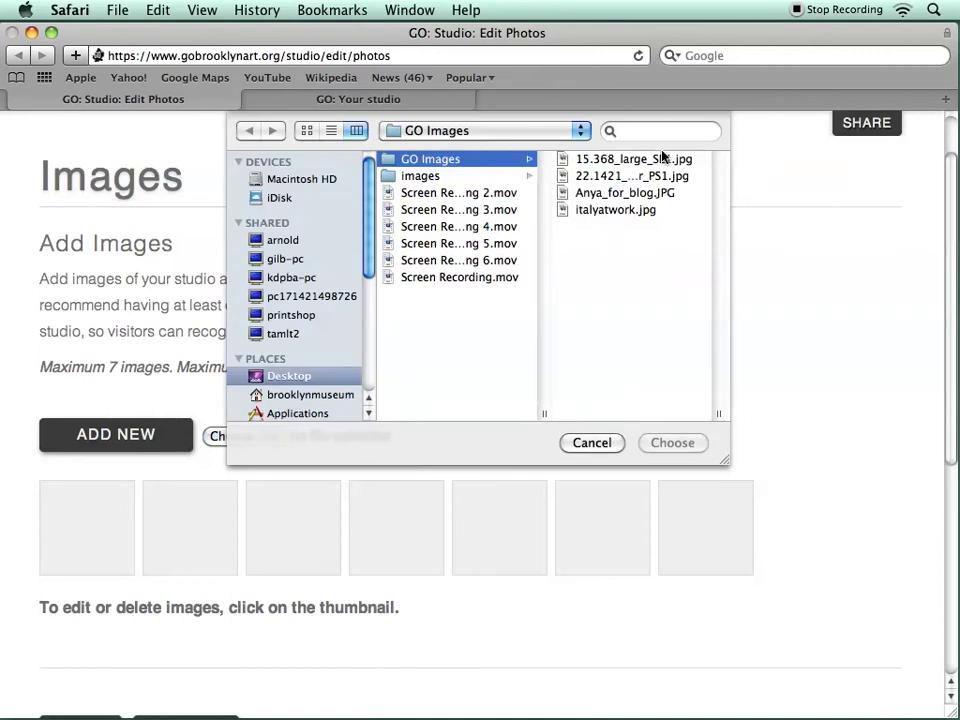
{"action": "double_click", "coordinate": [632, 163]}
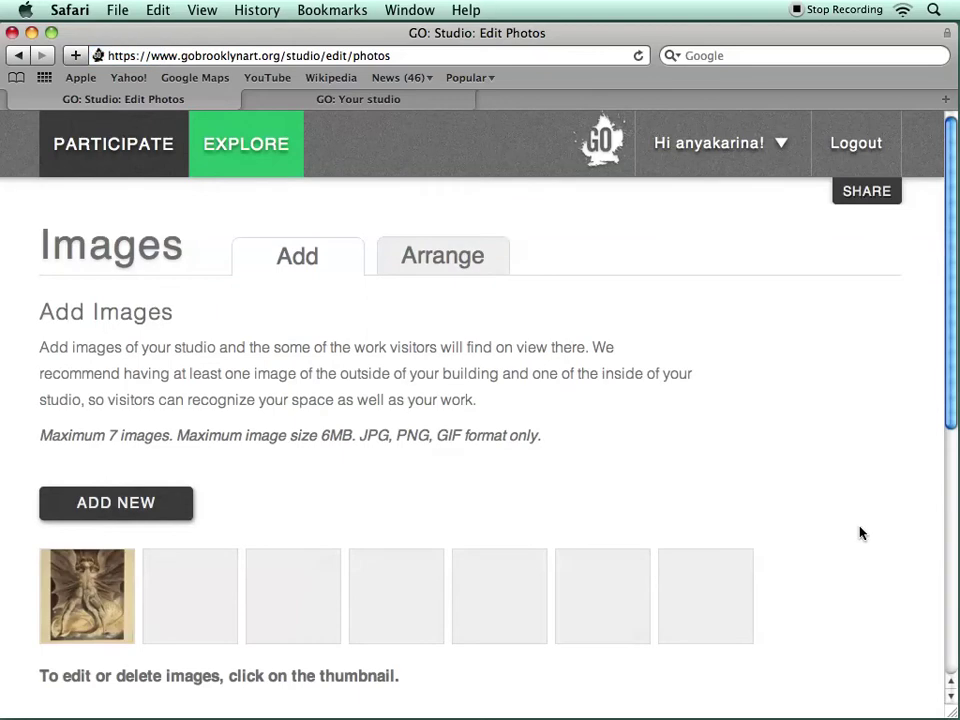
{"action": "left_click_drag", "start_coordinate": [954, 403], "coordinate": [954, 510]}
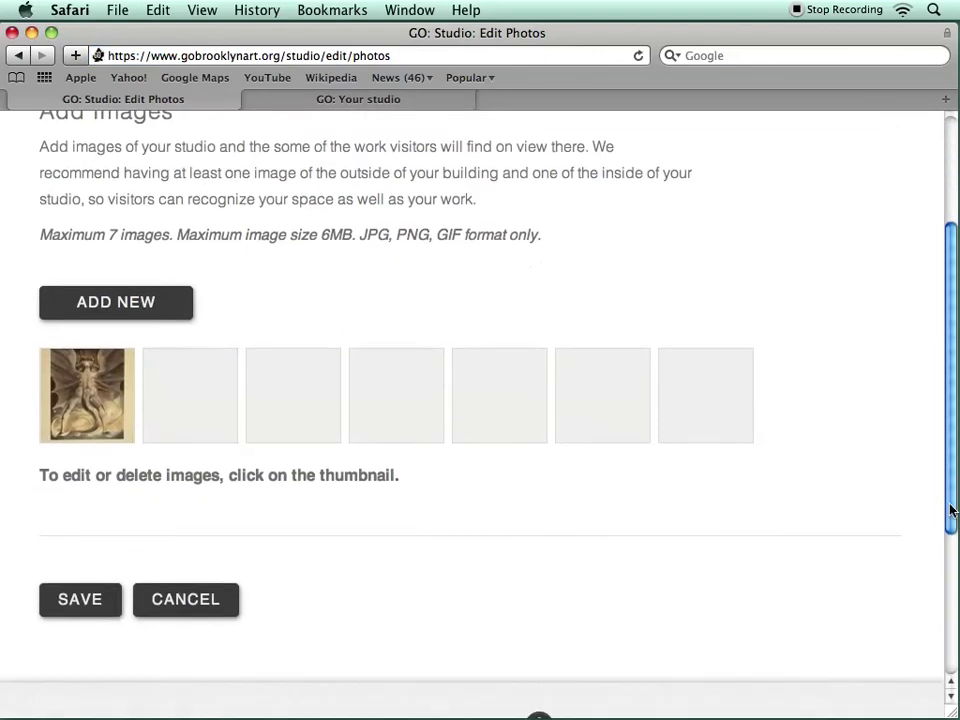
{"action": "left_click", "coordinate": [137, 307]}
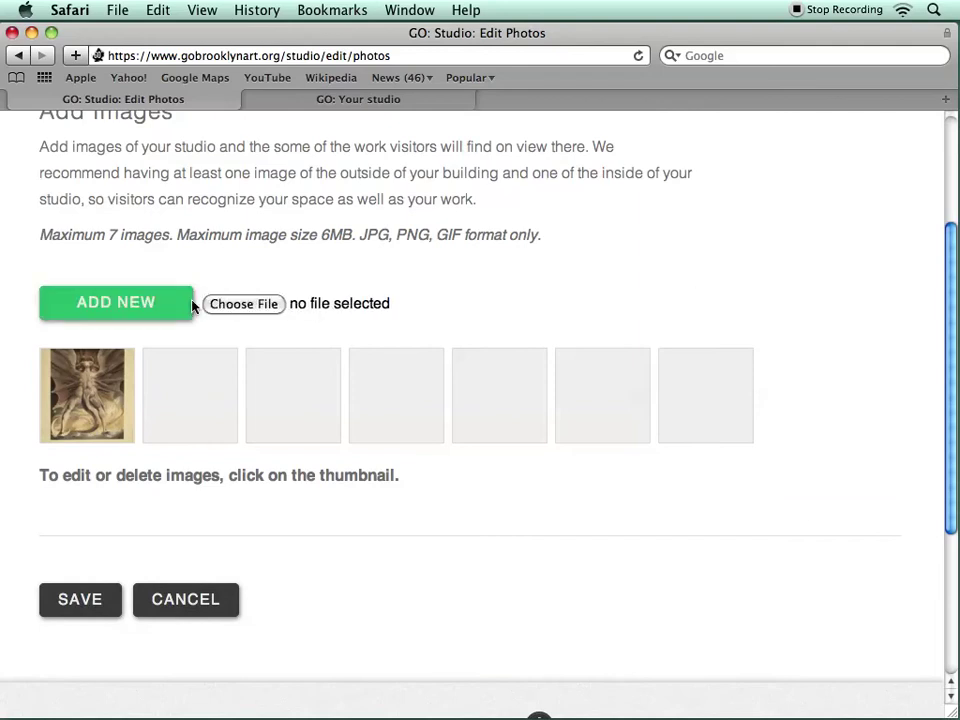
{"action": "left_click", "coordinate": [229, 309]}
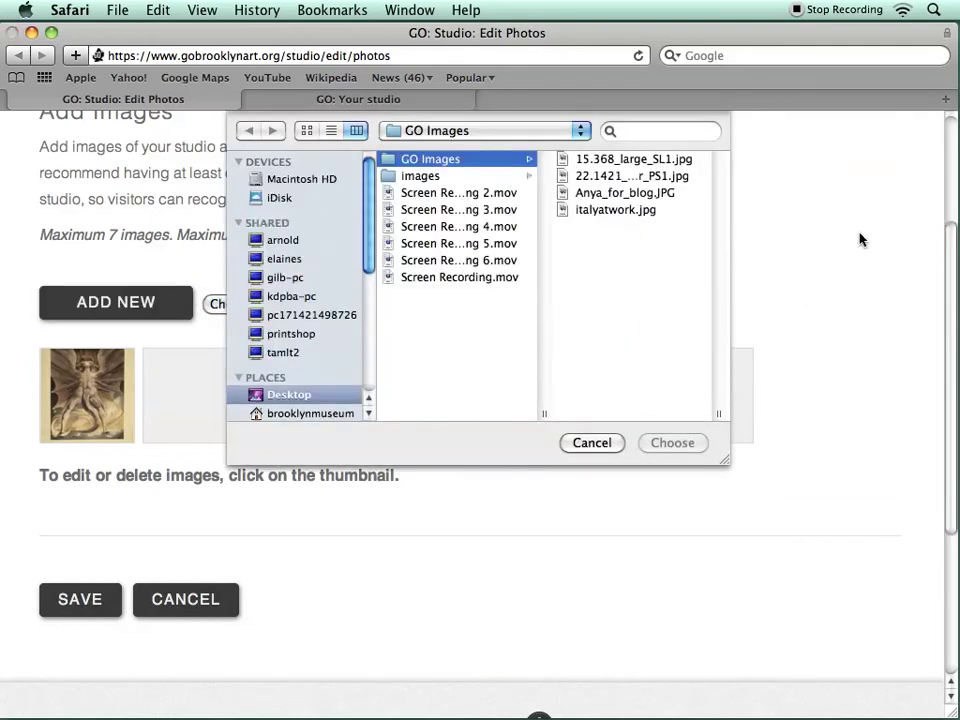
{"action": "double_click", "coordinate": [612, 210]}
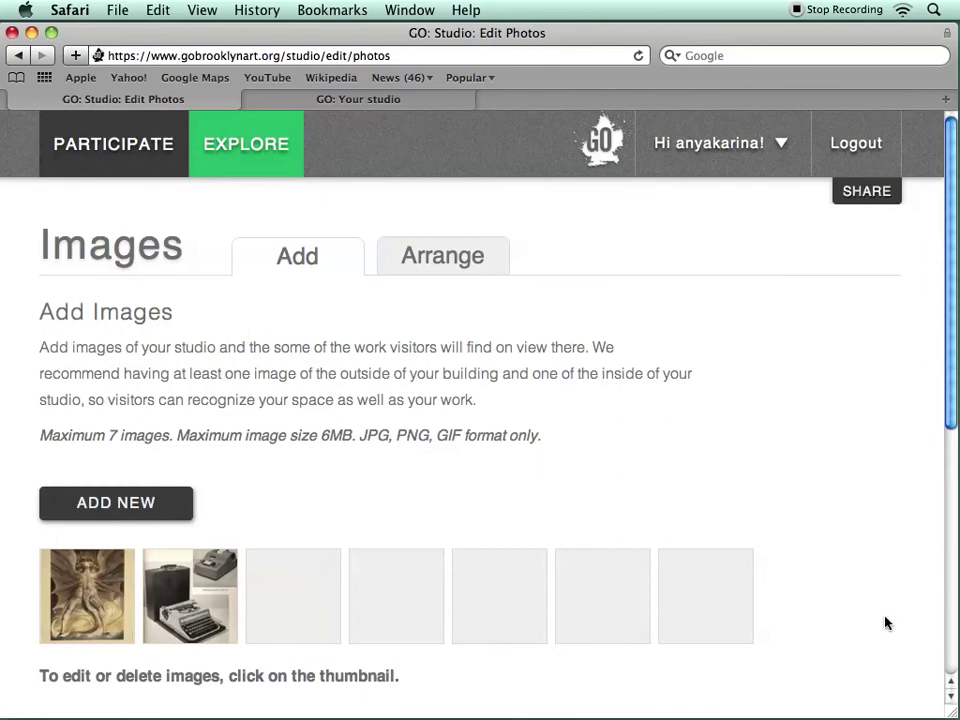
{"action": "left_click_drag", "start_coordinate": [955, 395], "coordinate": [948, 537]}
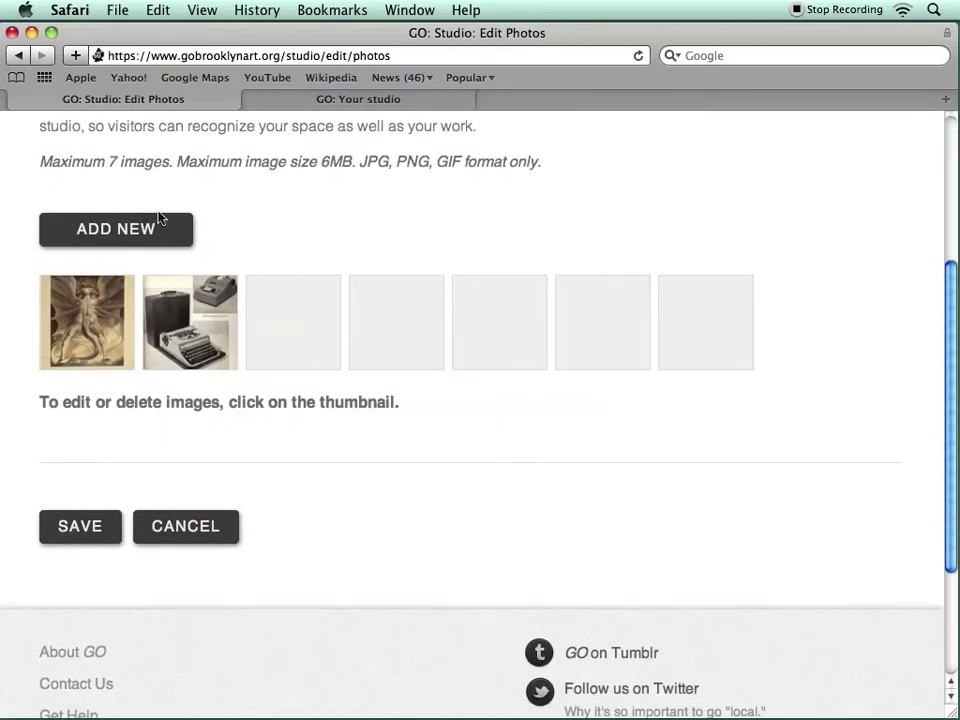
Try uploading a third JPG from GO Images, then dismiss the partial-upload error.
{"action": "left_click", "coordinate": [122, 229]}
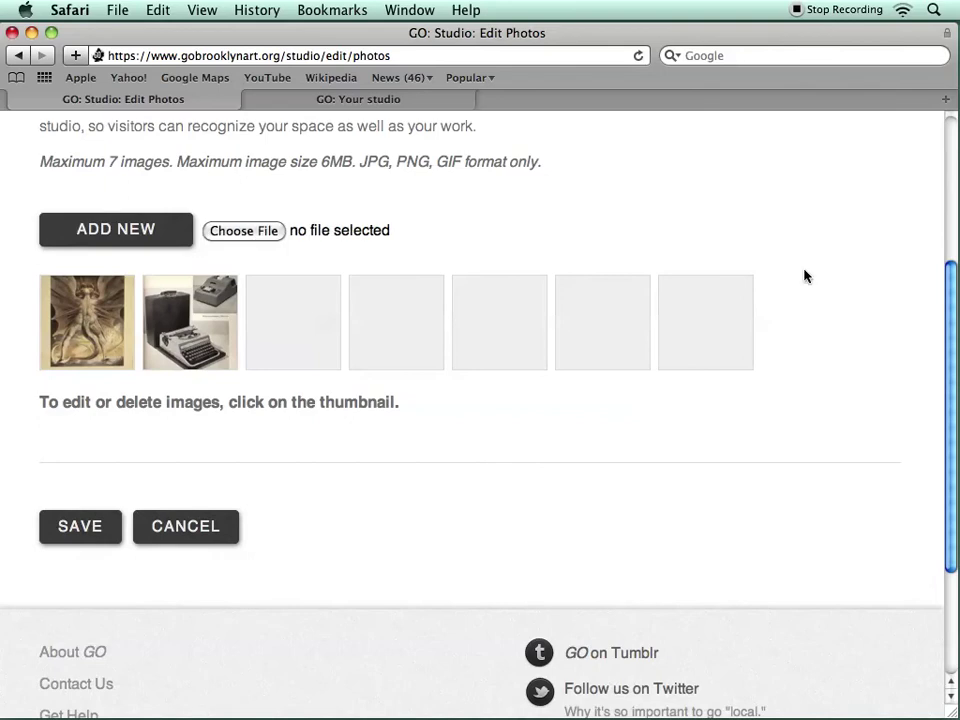
{"action": "left_click", "coordinate": [242, 231]}
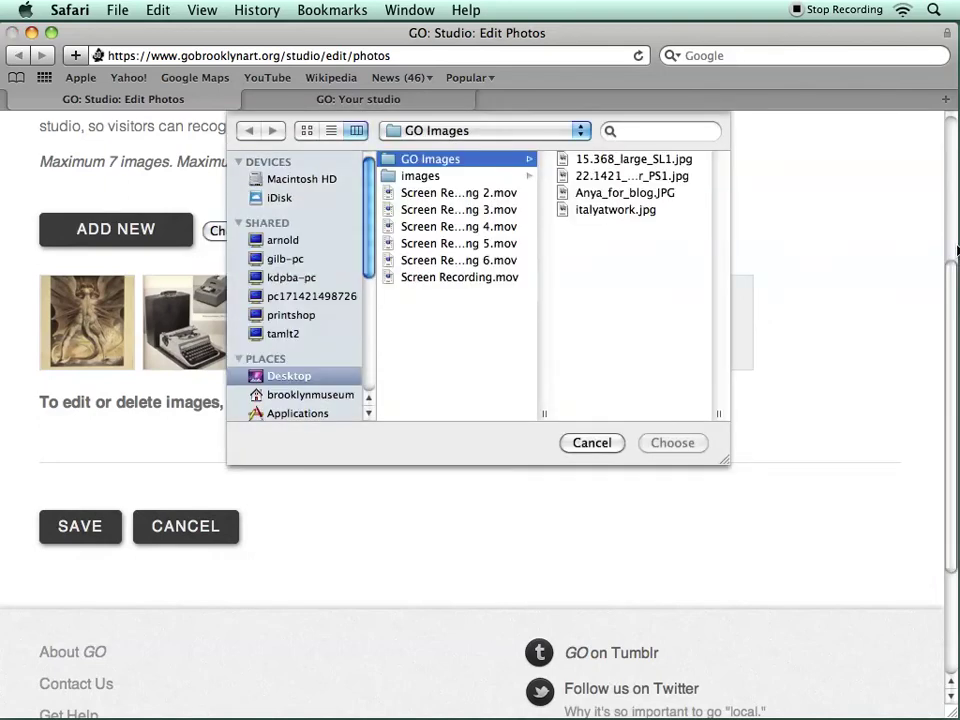
{"action": "double_click", "coordinate": [606, 177]}
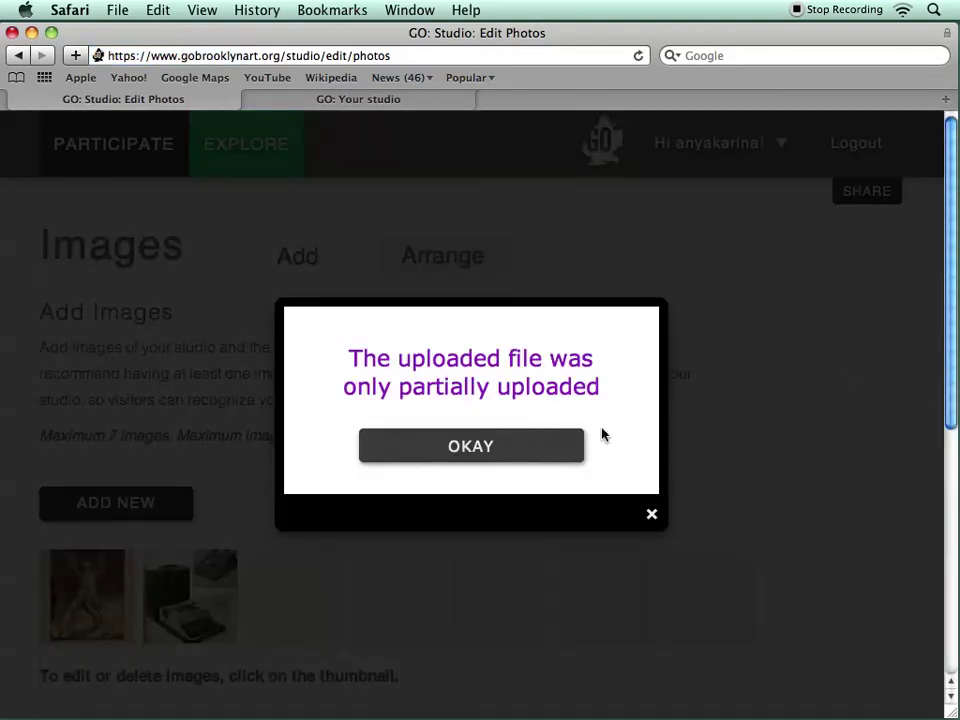
{"action": "left_click", "coordinate": [474, 450]}
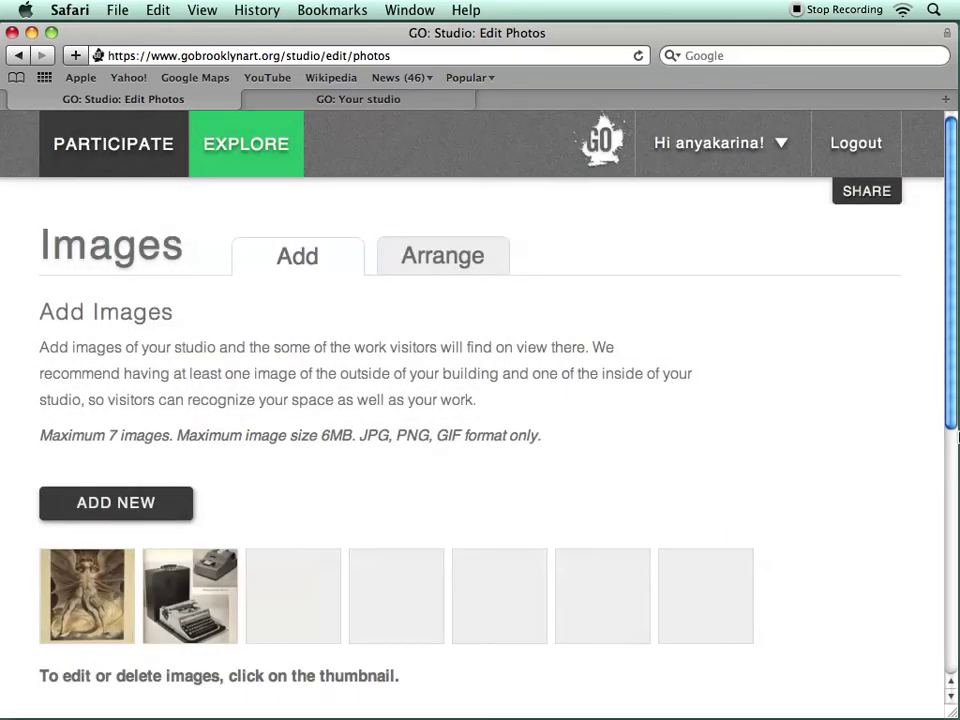
In the Arrange view, move the typewriter photo ahead of the dragon image and save the order.
{"action": "left_click_drag", "start_coordinate": [950, 395], "coordinate": [905, 546]}
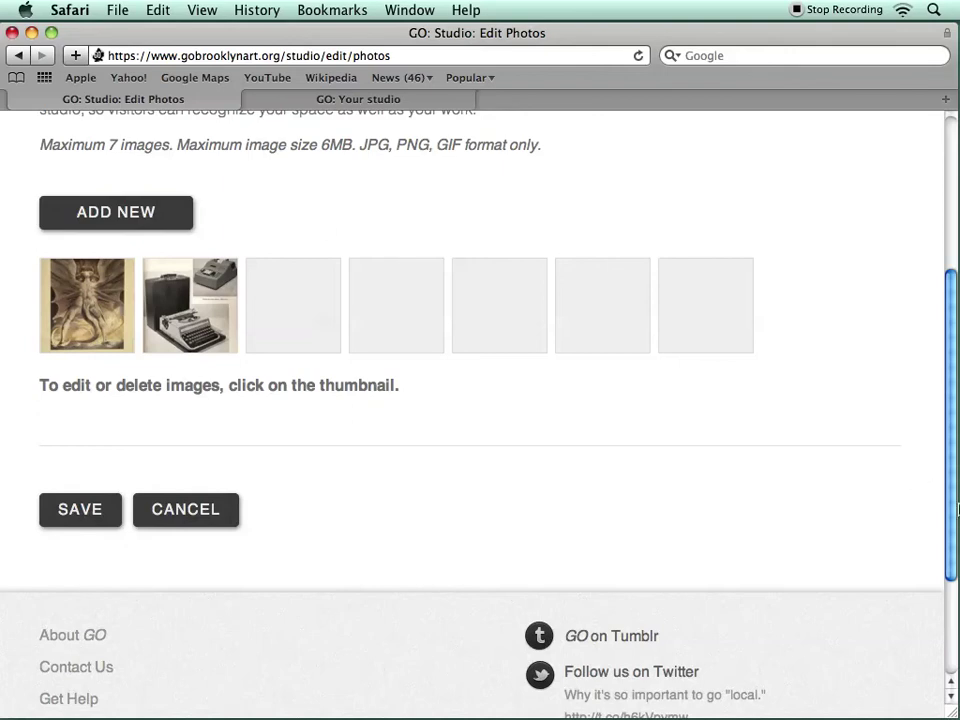
{"action": "left_click_drag", "start_coordinate": [952, 508], "coordinate": [934, 379]}
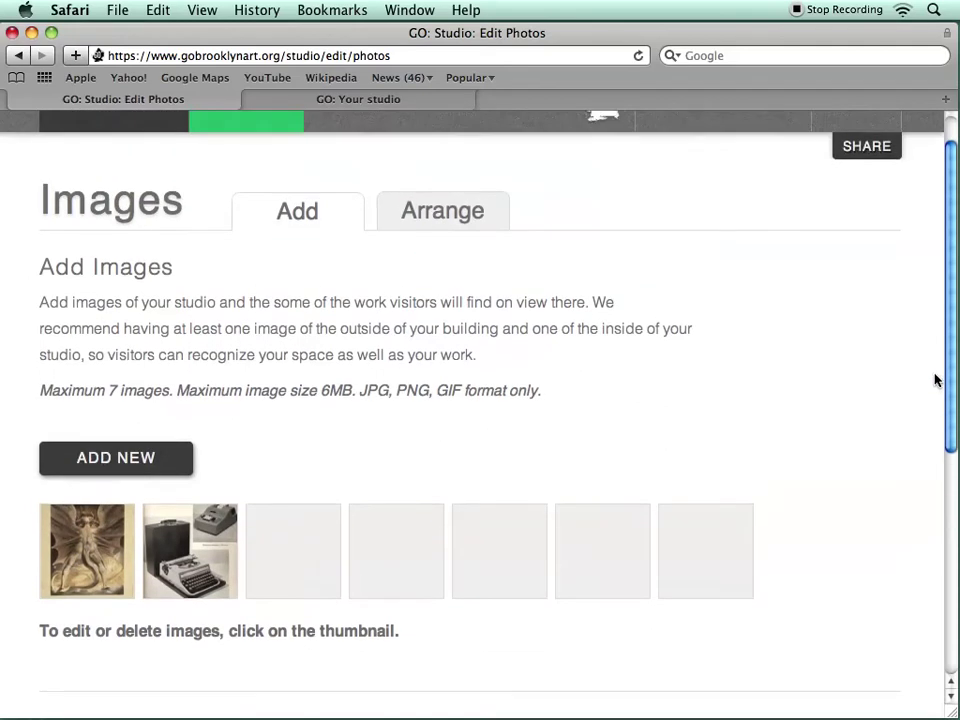
{"action": "left_click", "coordinate": [461, 215]}
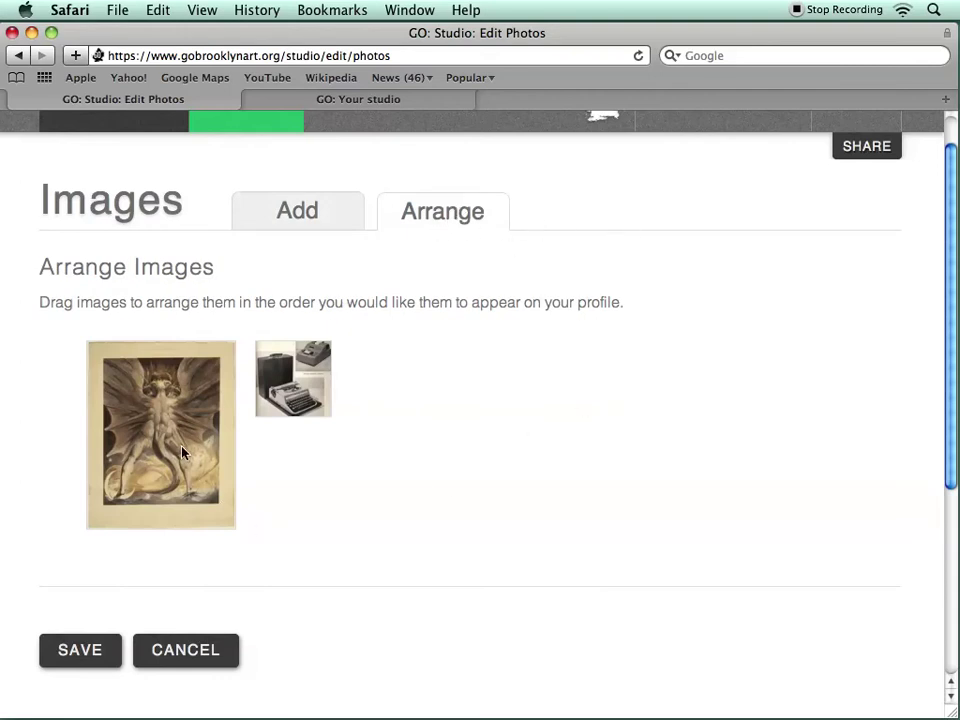
{"action": "left_click_drag", "start_coordinate": [180, 420], "coordinate": [441, 414]}
{"action": "left_click_drag", "start_coordinate": [201, 399], "coordinate": [378, 363]}
{"action": "left_click_drag", "start_coordinate": [298, 376], "coordinate": [64, 480]}
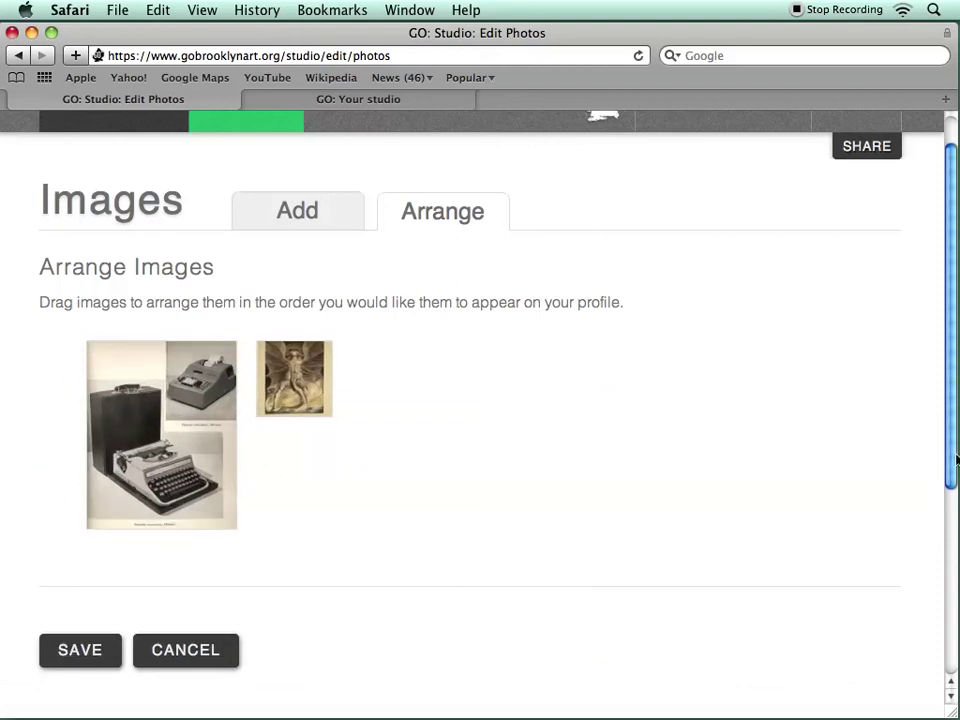
{"action": "scroll", "coordinate": [950, 458], "scroll_direction": "down", "scroll_amount": 3}
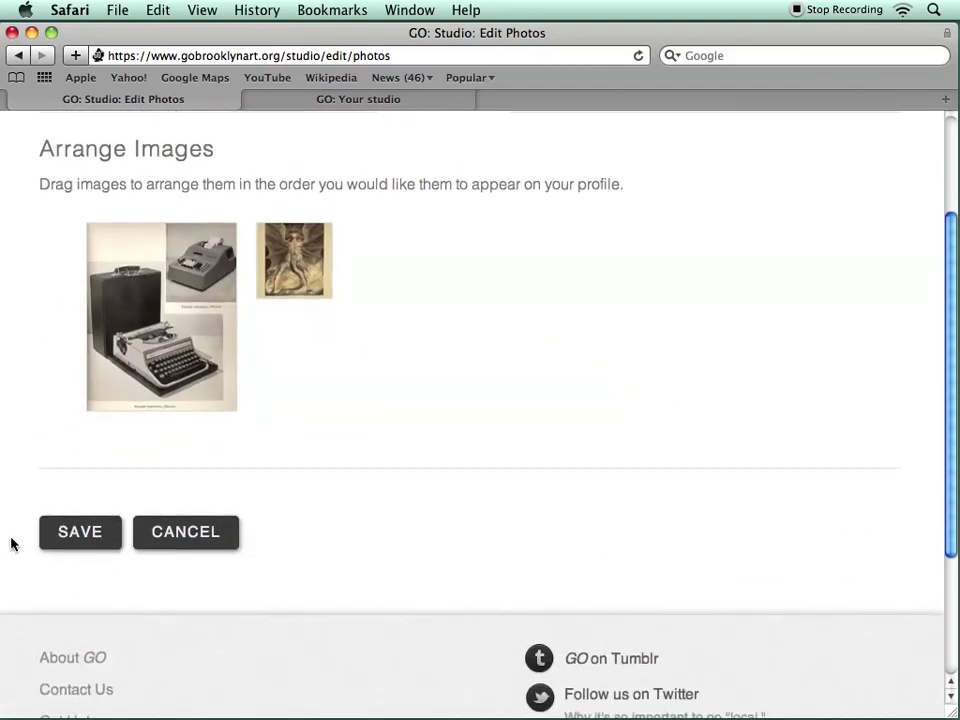
{"action": "left_click", "coordinate": [87, 533]}
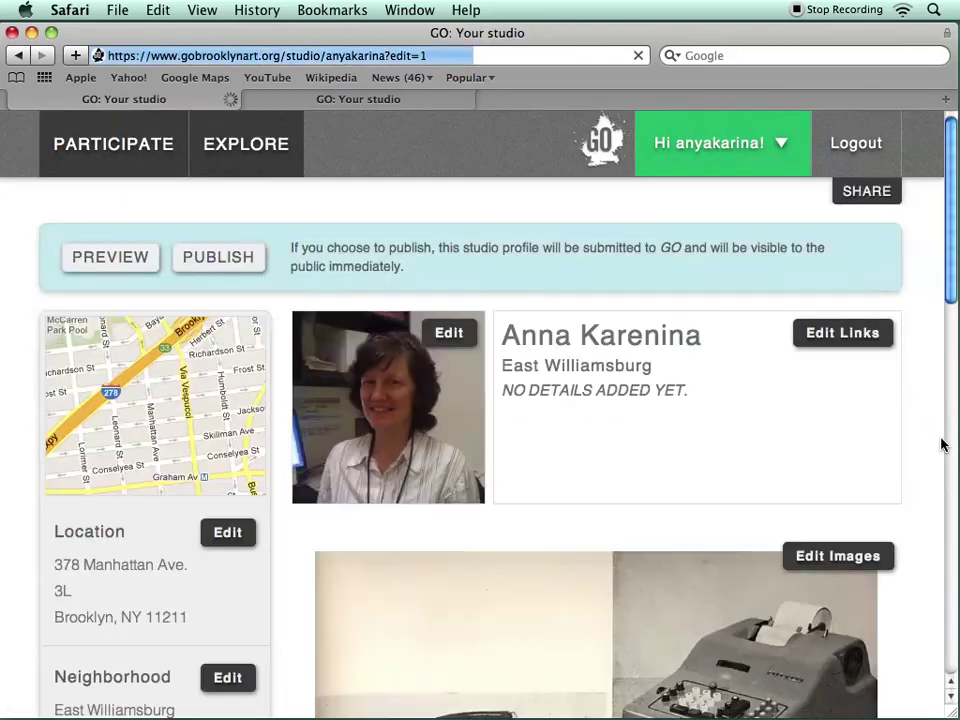
{"action": "left_click_drag", "start_coordinate": [953, 192], "coordinate": [953, 491]}
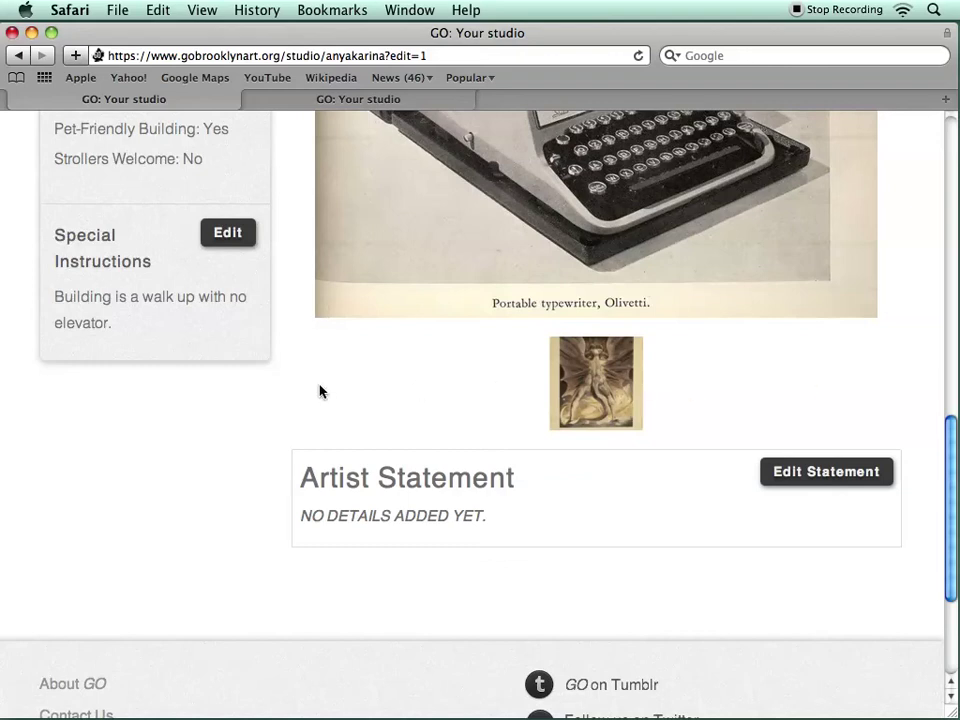
{"action": "left_click", "coordinate": [598, 396]}
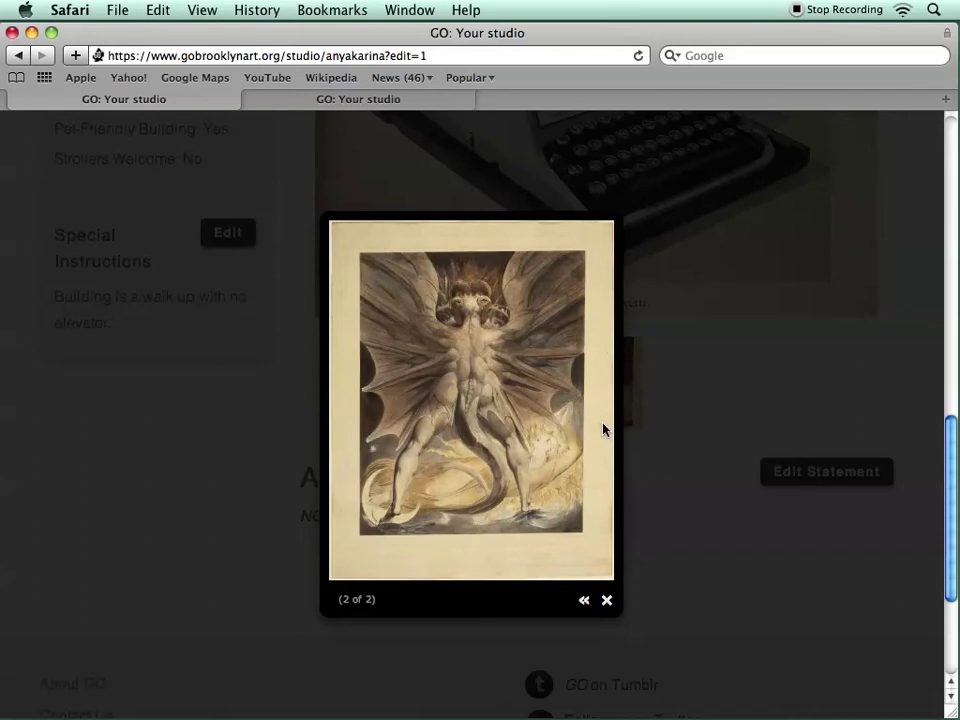
{"action": "left_click", "coordinate": [607, 602]}
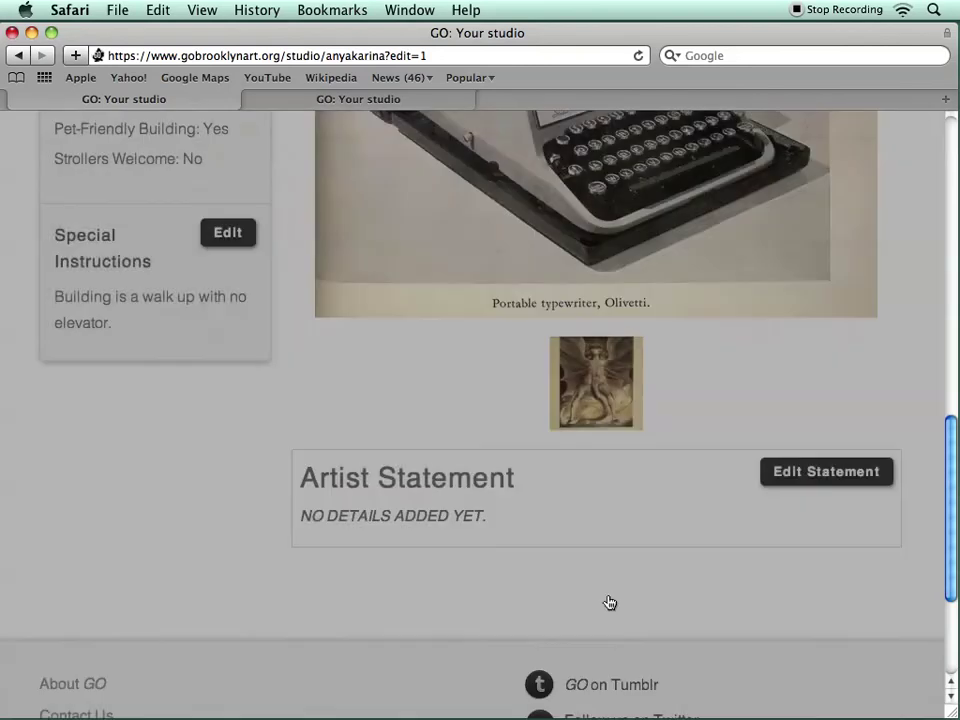
{"action": "left_click_drag", "start_coordinate": [952, 584], "coordinate": [951, 364]}
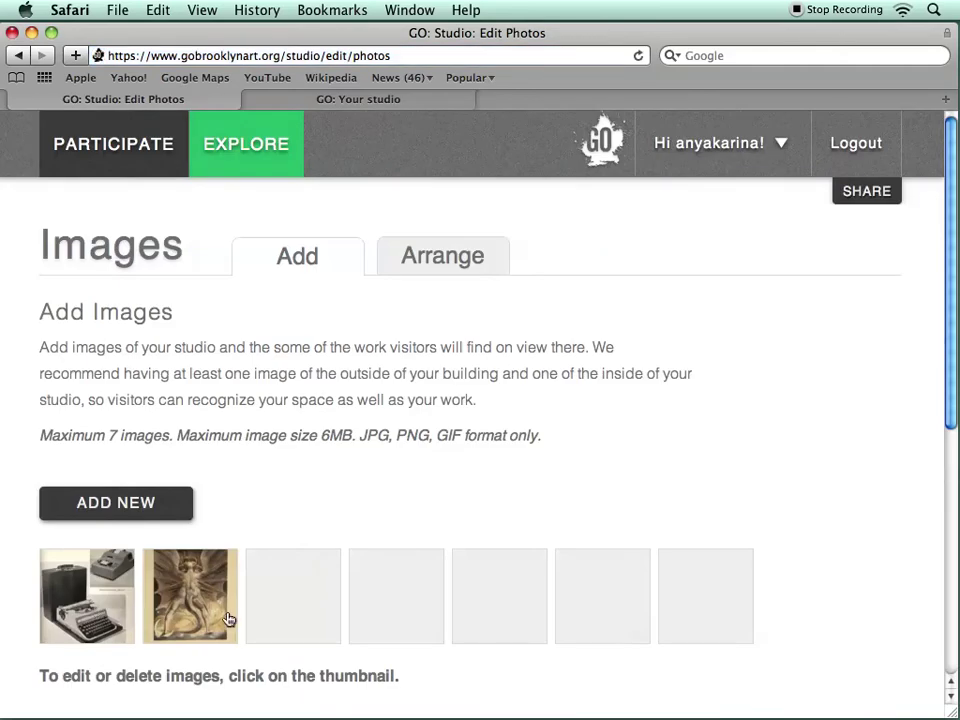
{"action": "left_click_drag", "start_coordinate": [954, 349], "coordinate": [942, 373]}
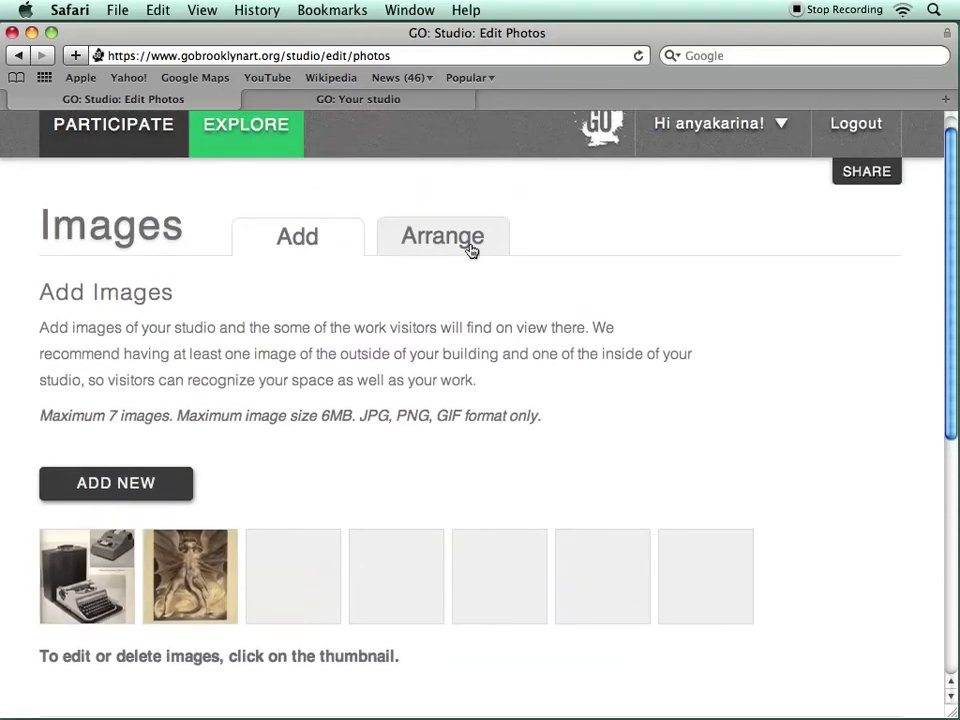
{"action": "left_click", "coordinate": [461, 245]}
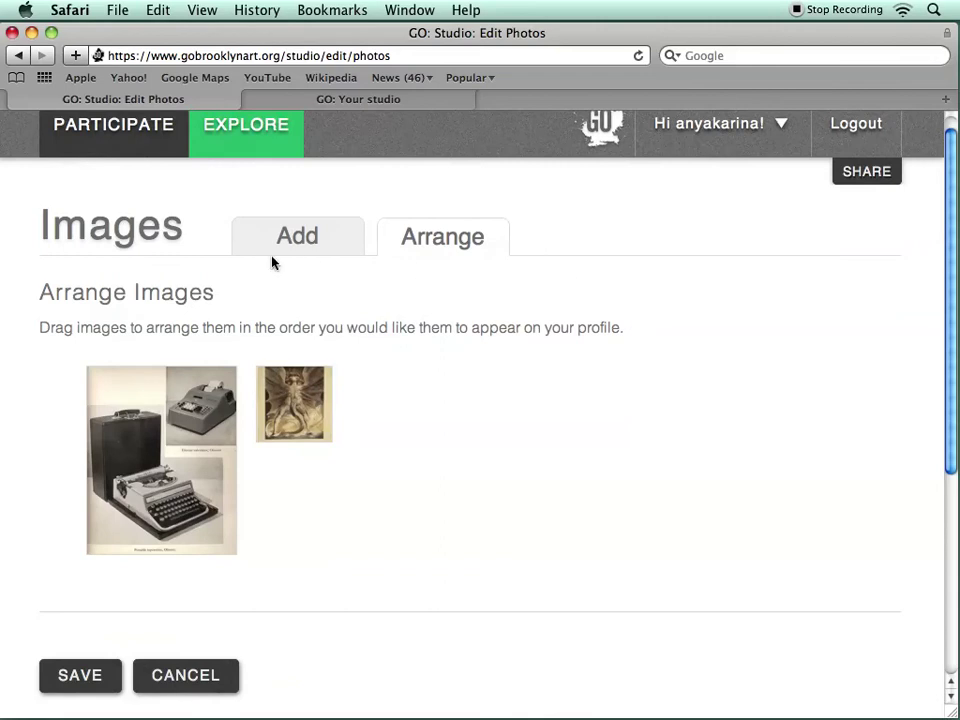
{"action": "left_click", "coordinate": [296, 238]}
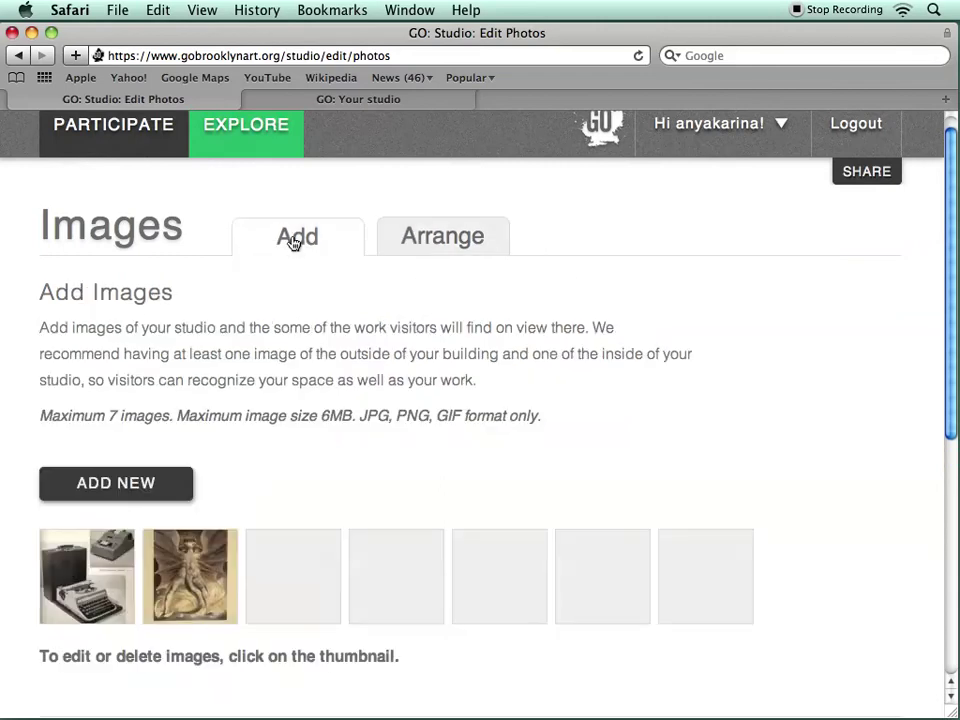
{"action": "left_click", "coordinate": [190, 615]}
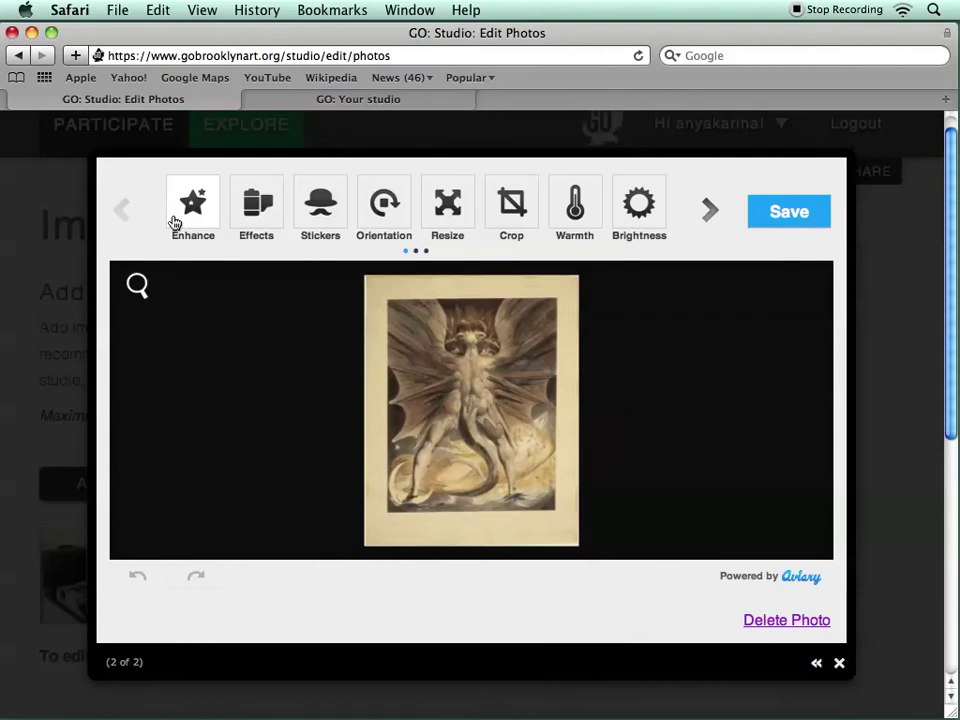
{"action": "left_click", "coordinate": [710, 212]}
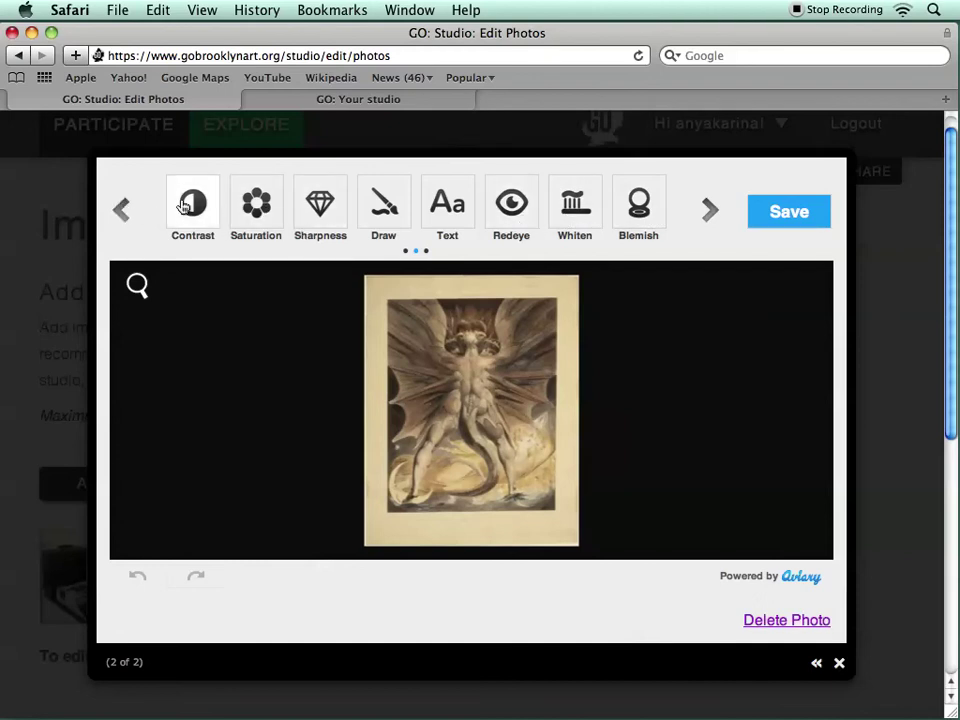
{"action": "left_click", "coordinate": [119, 212]}
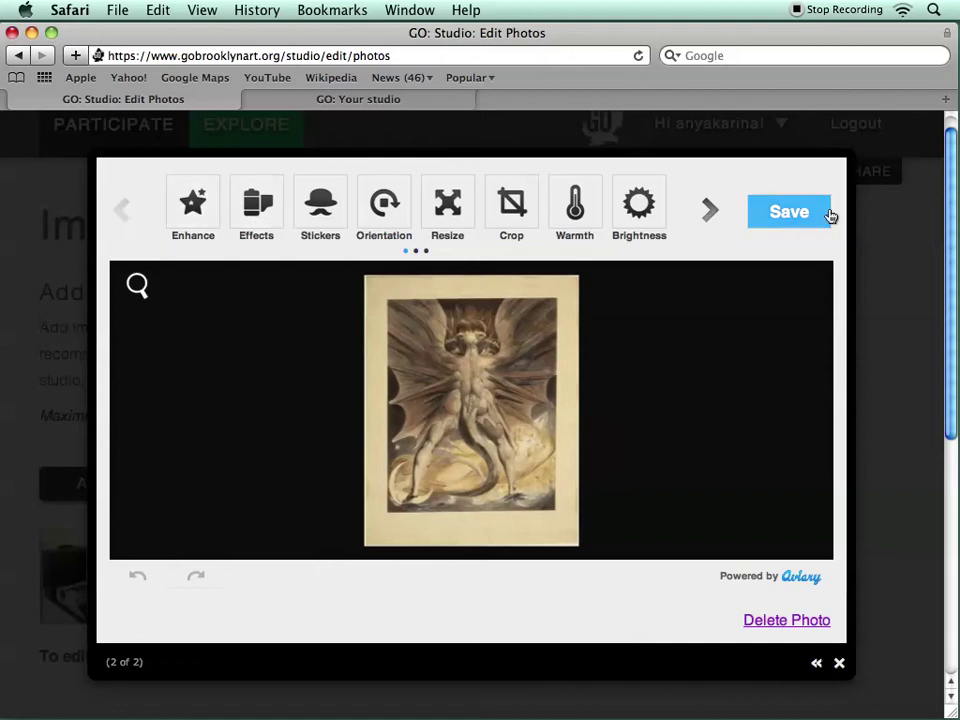
{"action": "left_click", "coordinate": [789, 214]}
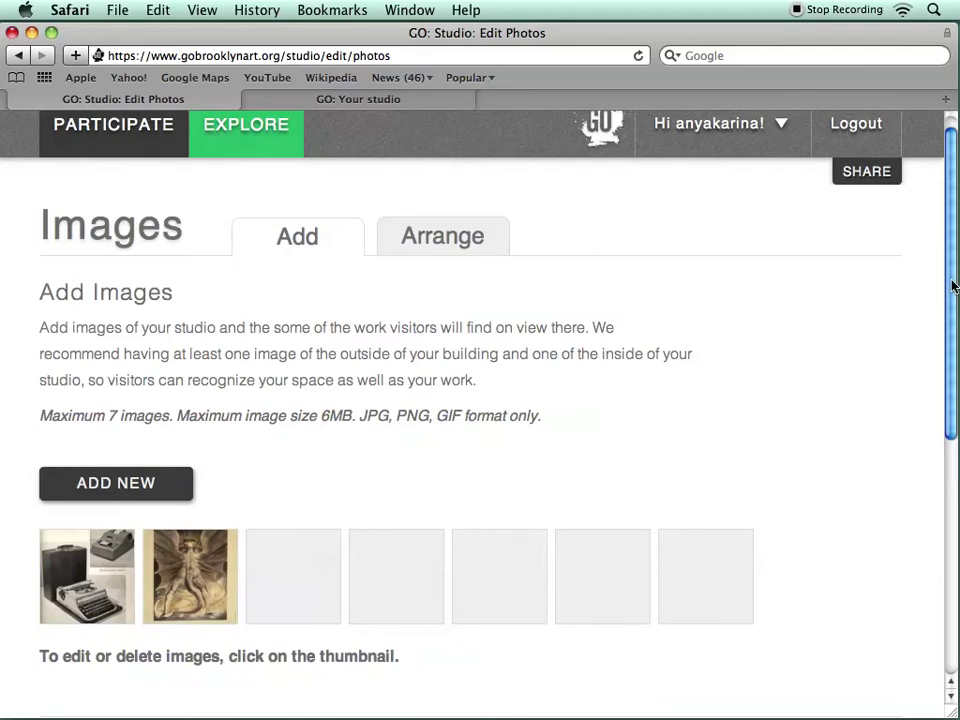
{"action": "scroll", "coordinate": [928, 375], "scroll_direction": "down", "scroll_amount": 5}
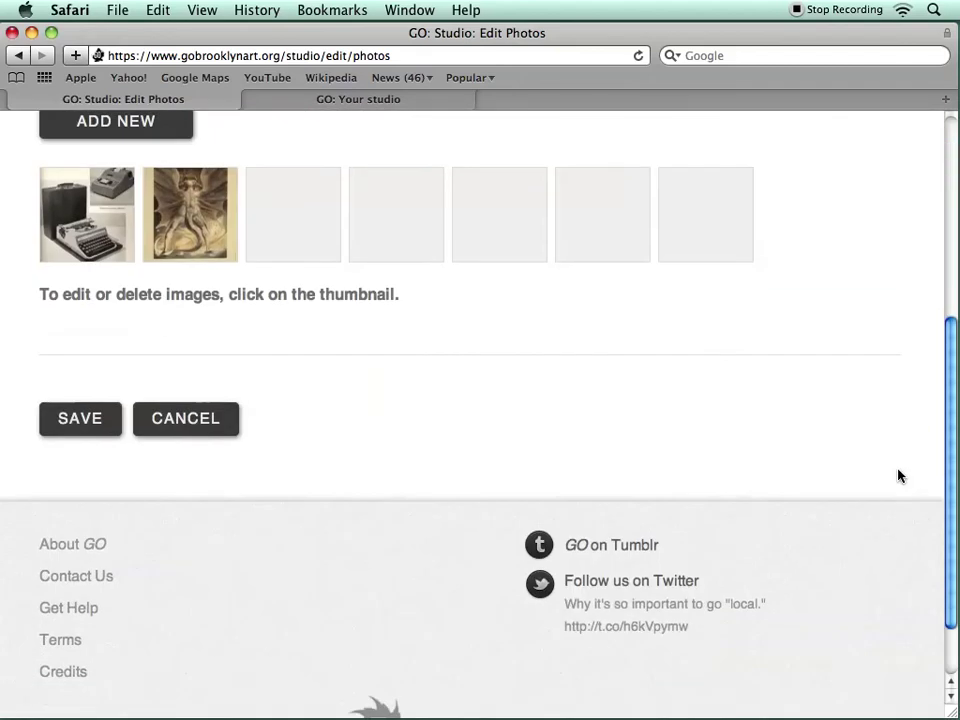
{"action": "left_click", "coordinate": [81, 422]}
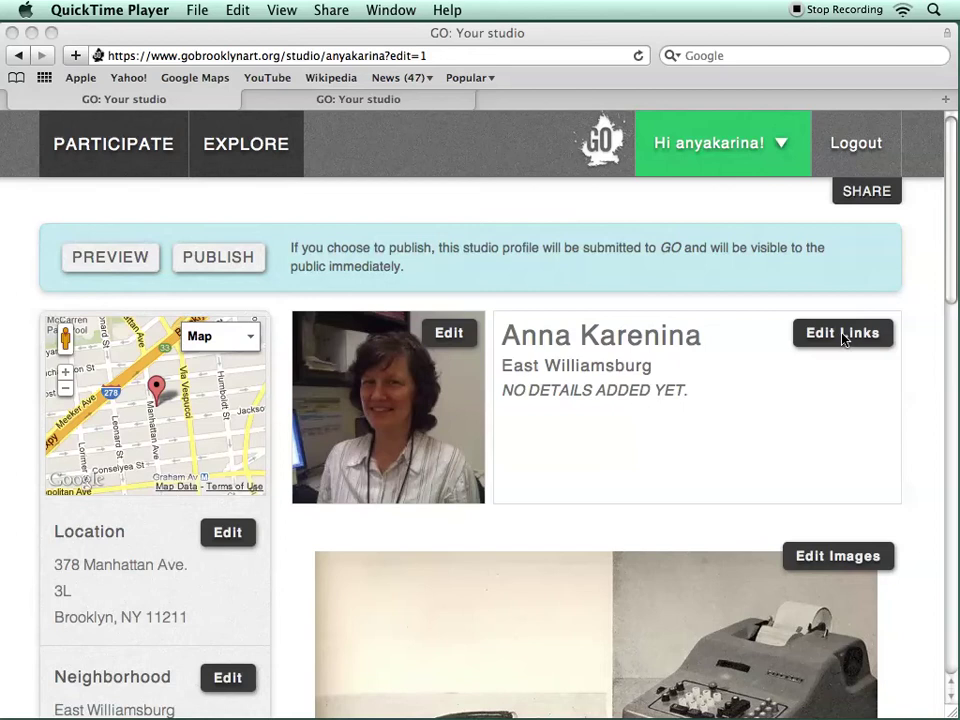
{"action": "left_click", "coordinate": [838, 339]}
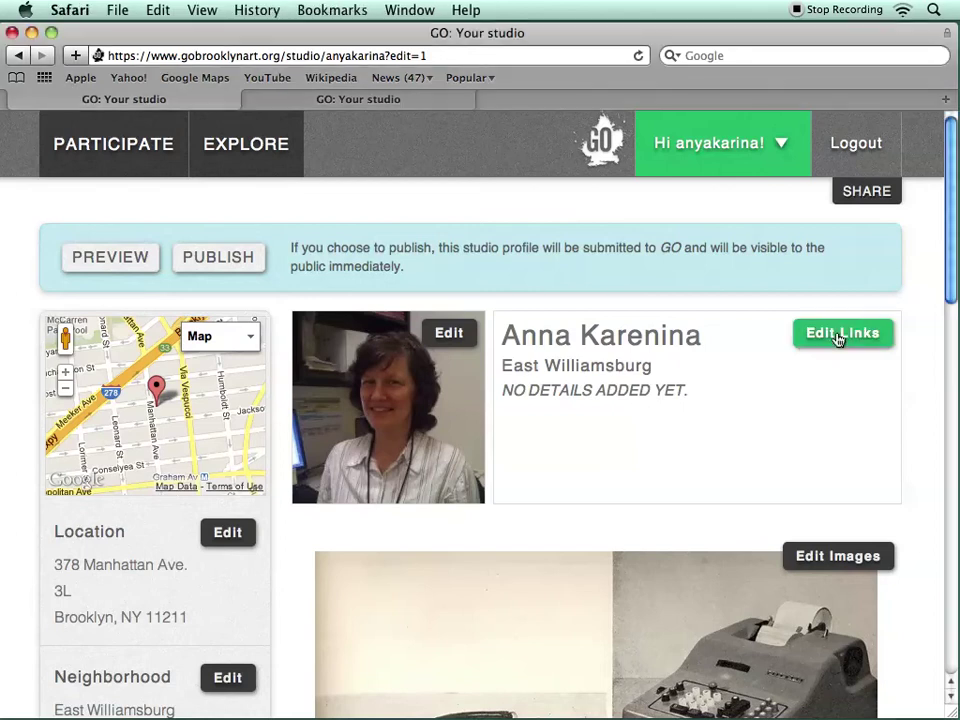
{"action": "left_click", "coordinate": [823, 336]}
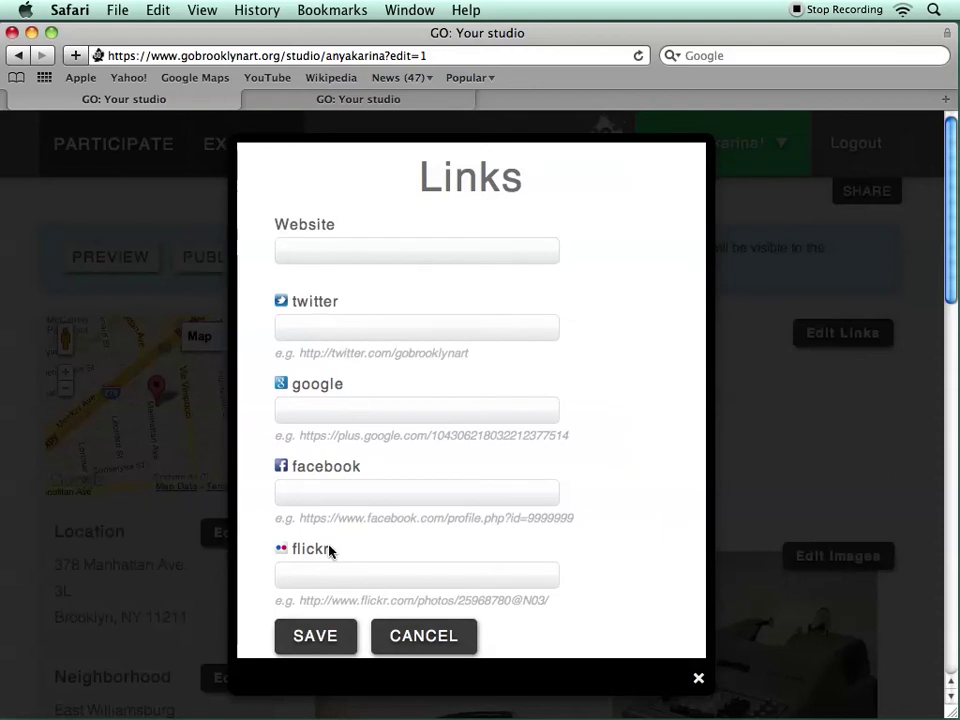
{"action": "left_click", "coordinate": [362, 249]}
{"action": "type", "text": "ww"}
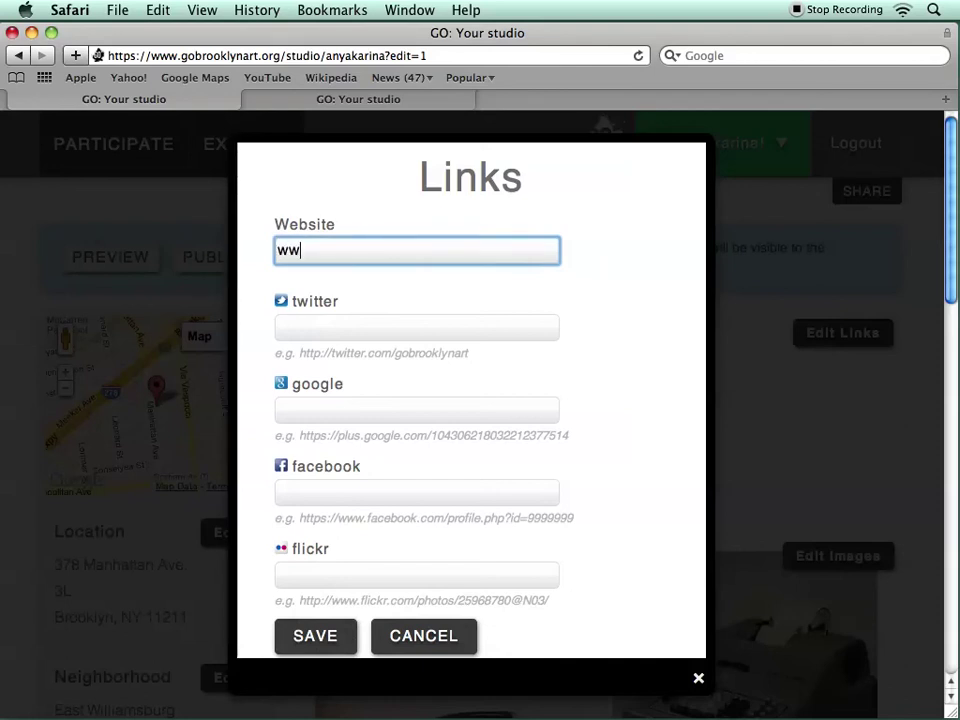
{"action": "type", "text": "w.brooklynmuseum.org"}
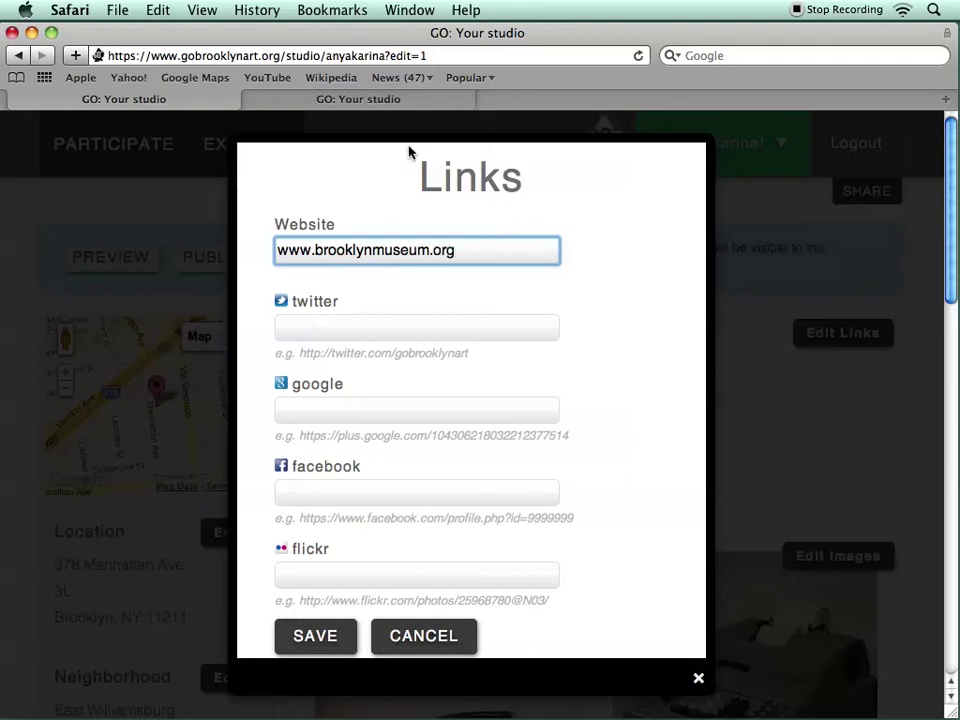
{"action": "left_click", "coordinate": [319, 643]}
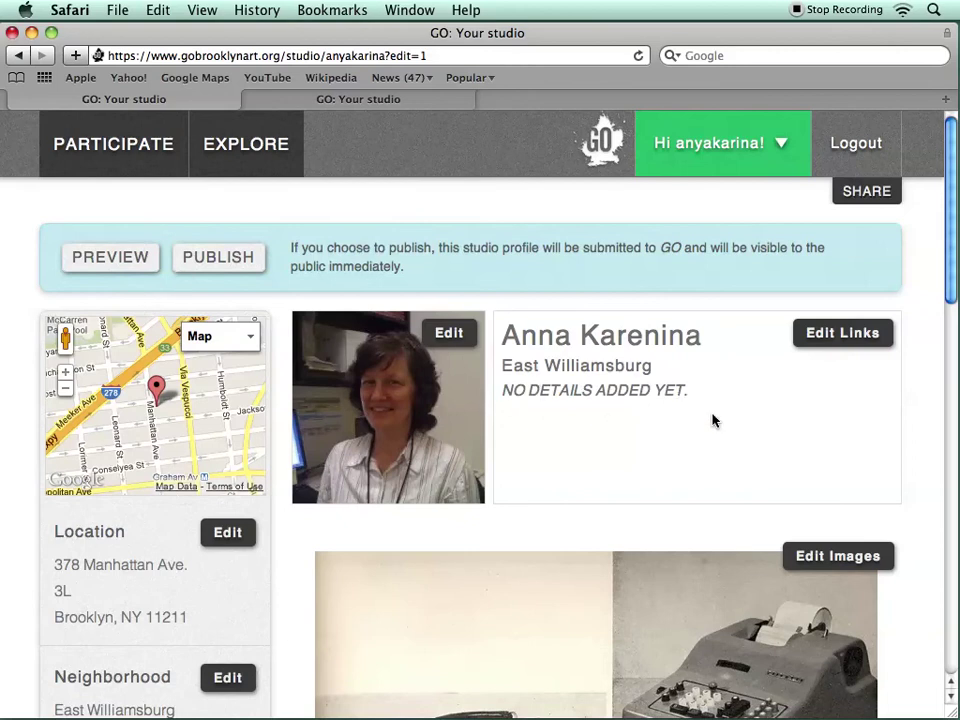
{"action": "left_click_drag", "start_coordinate": [952, 291], "coordinate": [953, 639]}
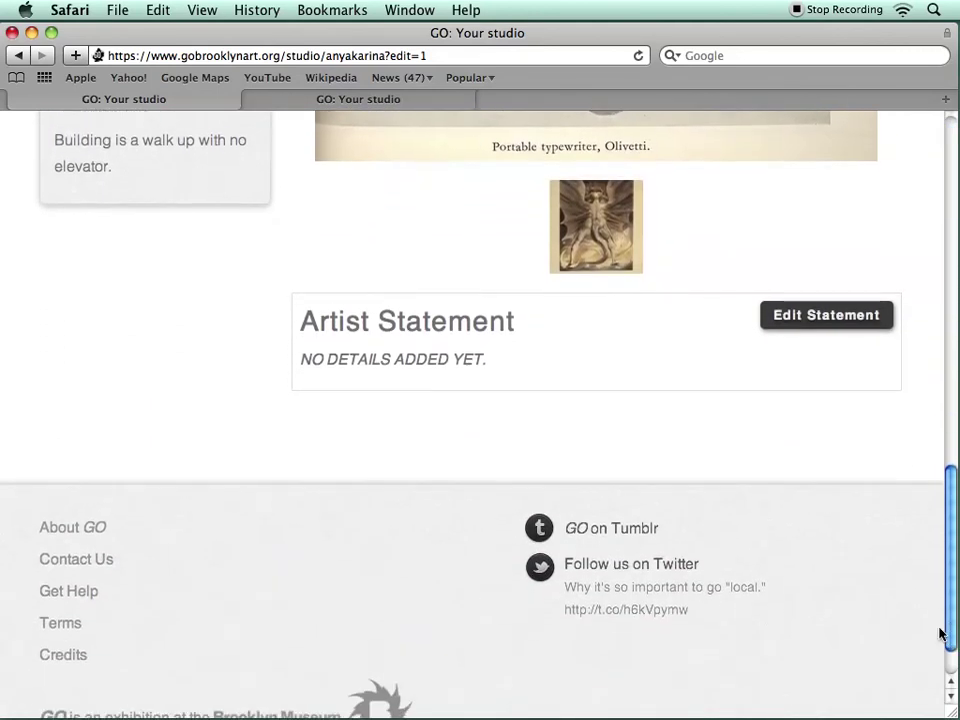
Write the artist statement 'This is the information about my work.' and save it.
{"action": "left_click", "coordinate": [829, 322]}
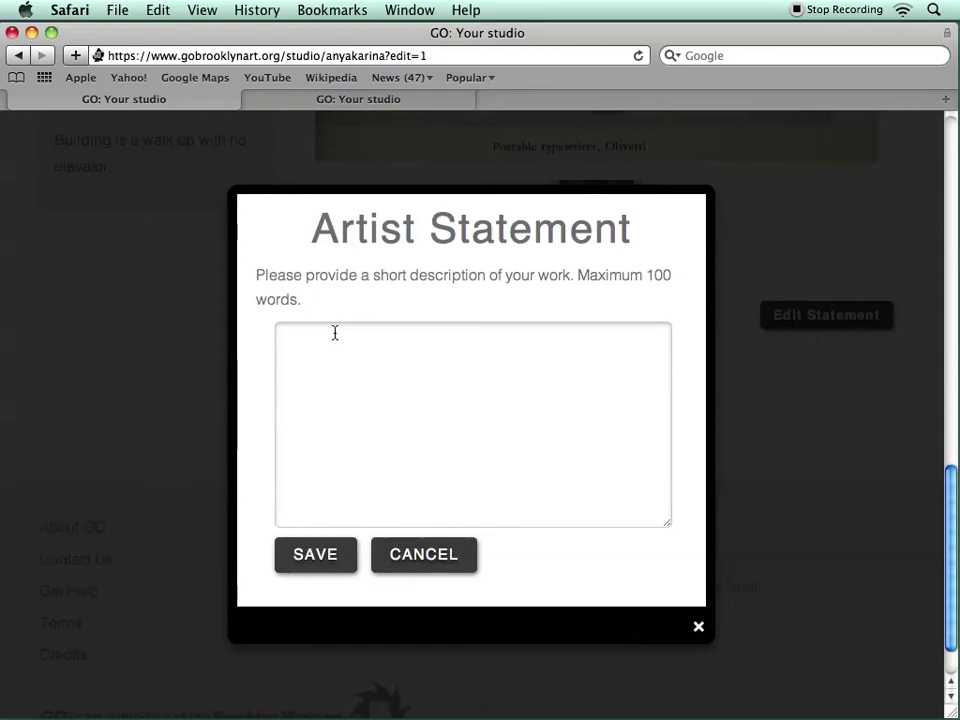
{"action": "left_click", "coordinate": [304, 341]}
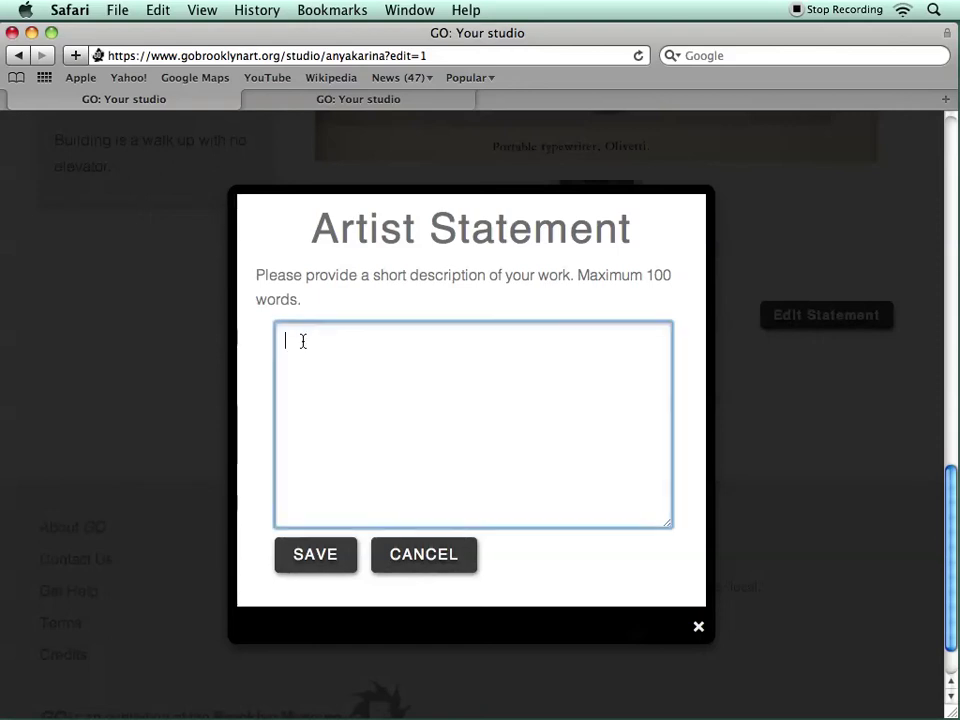
{"action": "type", "text": "This is the infor"}
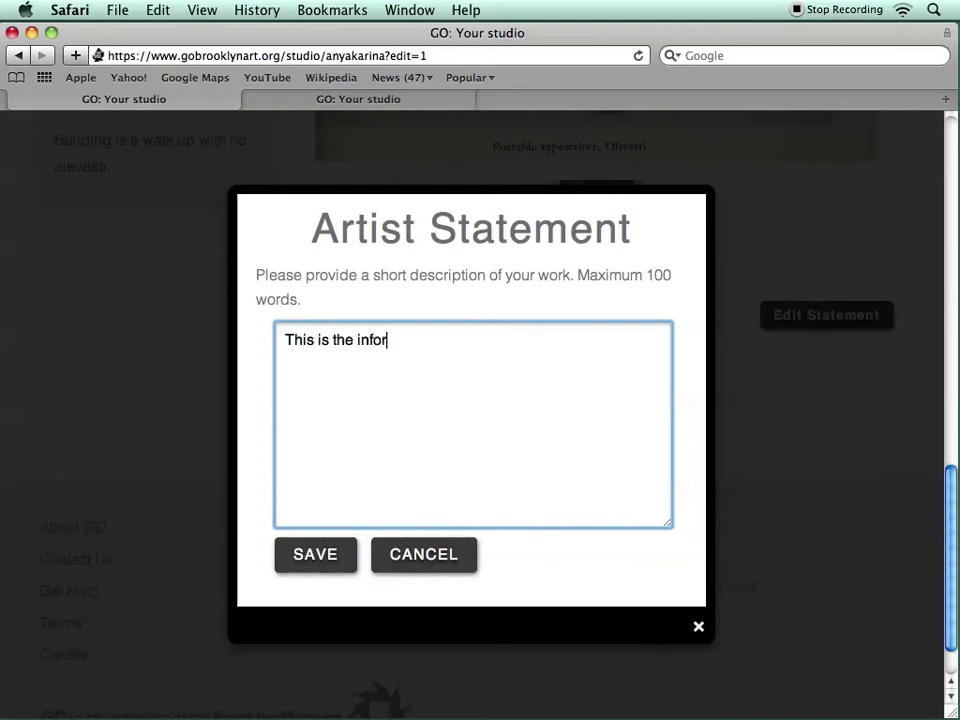
{"action": "type", "text": "mation about m"}
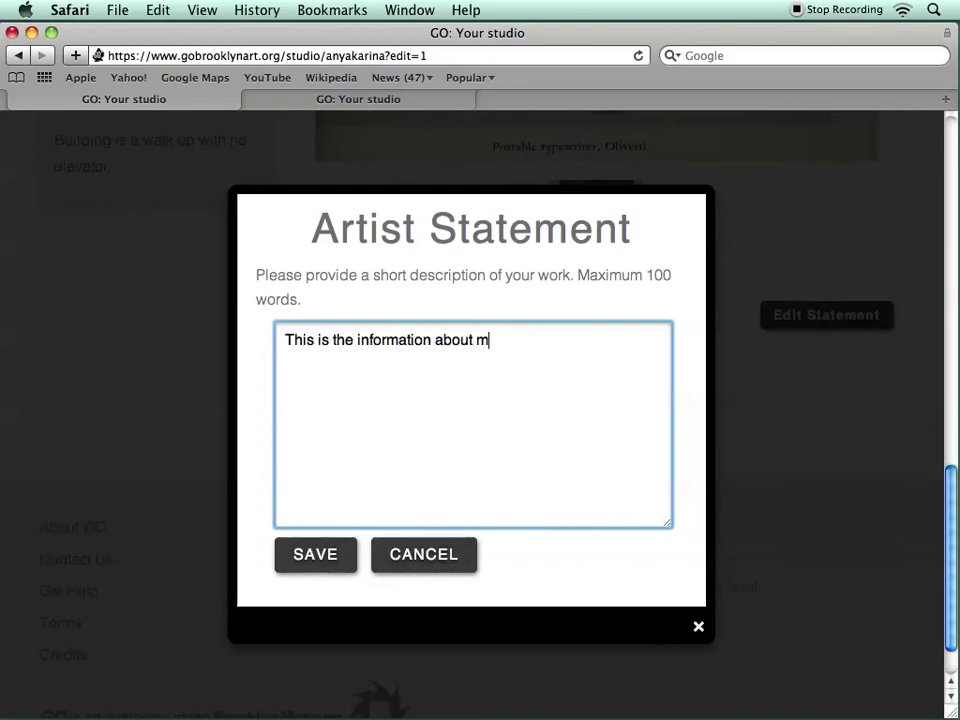
{"action": "type", "text": "y work."}
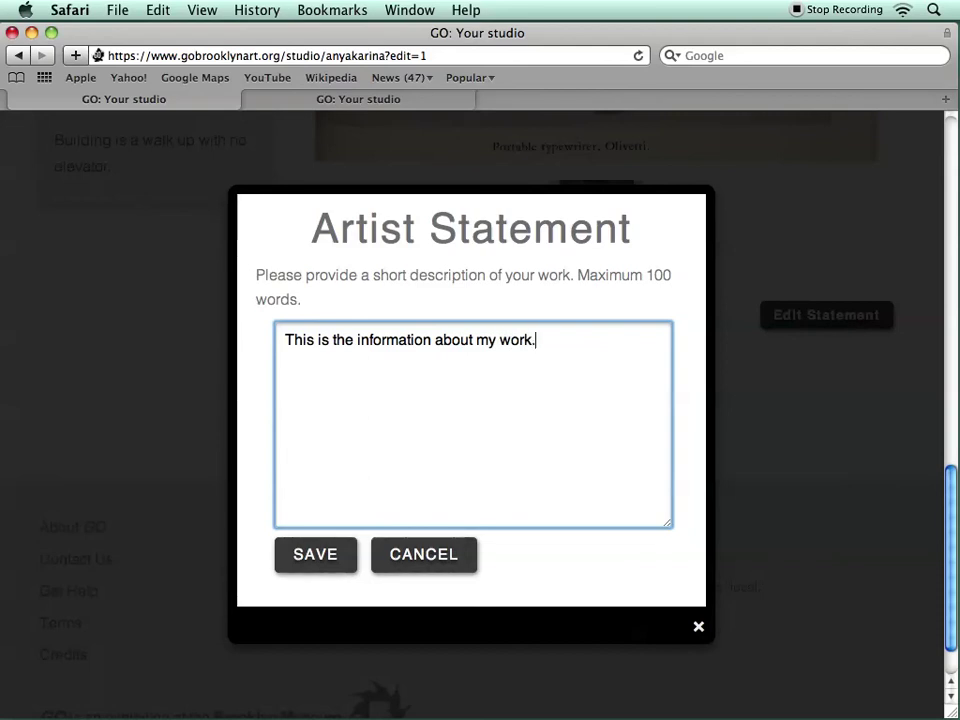
{"action": "left_click", "coordinate": [318, 558]}
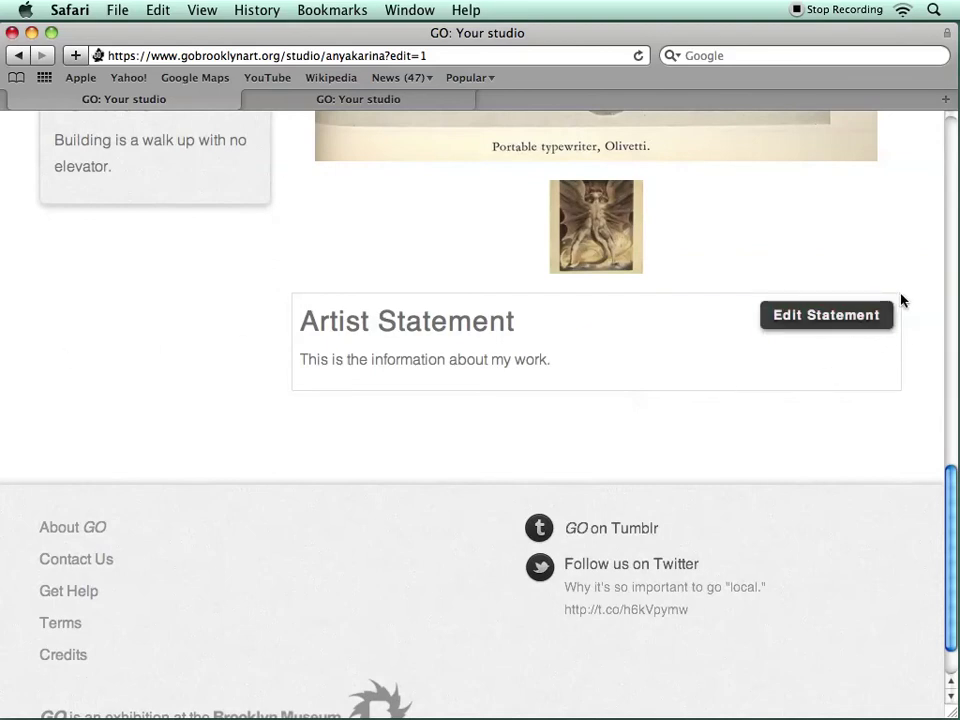
{"action": "left_click_drag", "start_coordinate": [950, 530], "coordinate": [955, 178]}
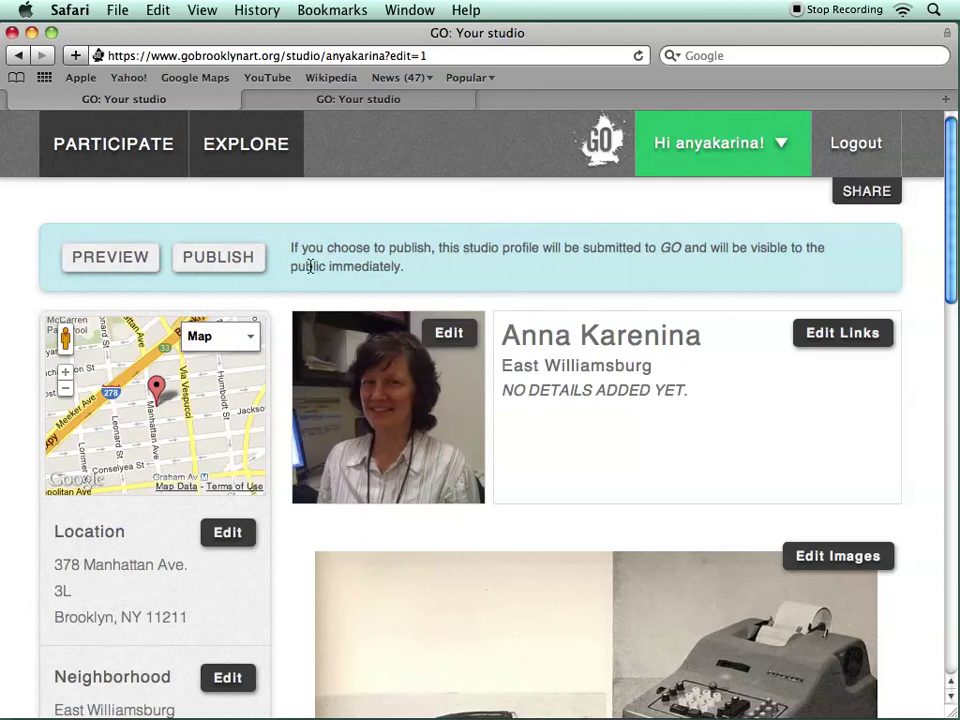
{"action": "left_click", "coordinate": [108, 262]}
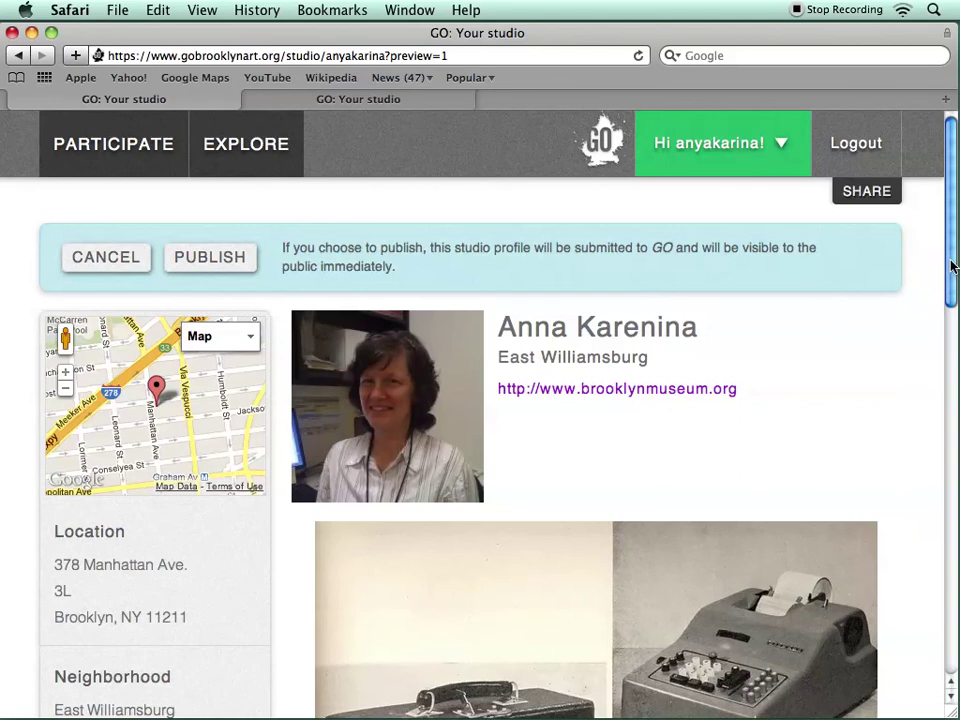
{"action": "mouse_move", "coordinate": [952, 266]}
{"action": "left_mouse_down"}
{"action": "mouse_move", "coordinate": [952, 436]}
{"action": "mouse_move", "coordinate": [934, 529]}
{"action": "mouse_move", "coordinate": [941, 606]}
{"action": "mouse_move", "coordinate": [949, 261]}
{"action": "left_mouse_up"}
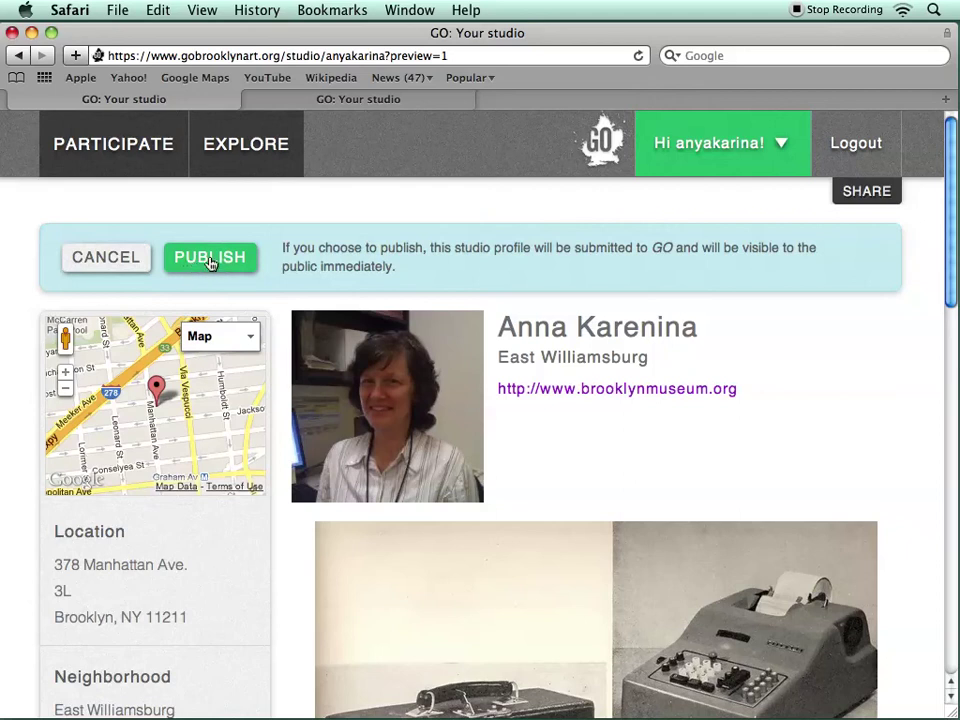
{"action": "left_click", "coordinate": [106, 259]}
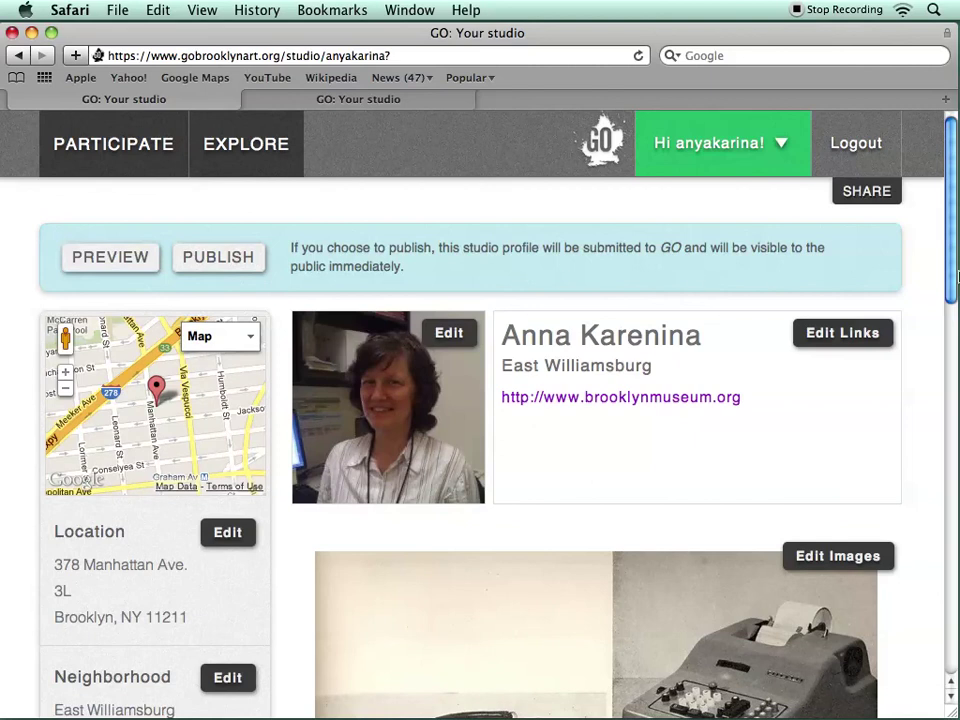
{"action": "left_click_drag", "start_coordinate": [952, 270], "coordinate": [953, 238]}
{"action": "mouse_move", "coordinate": [782, 146]}
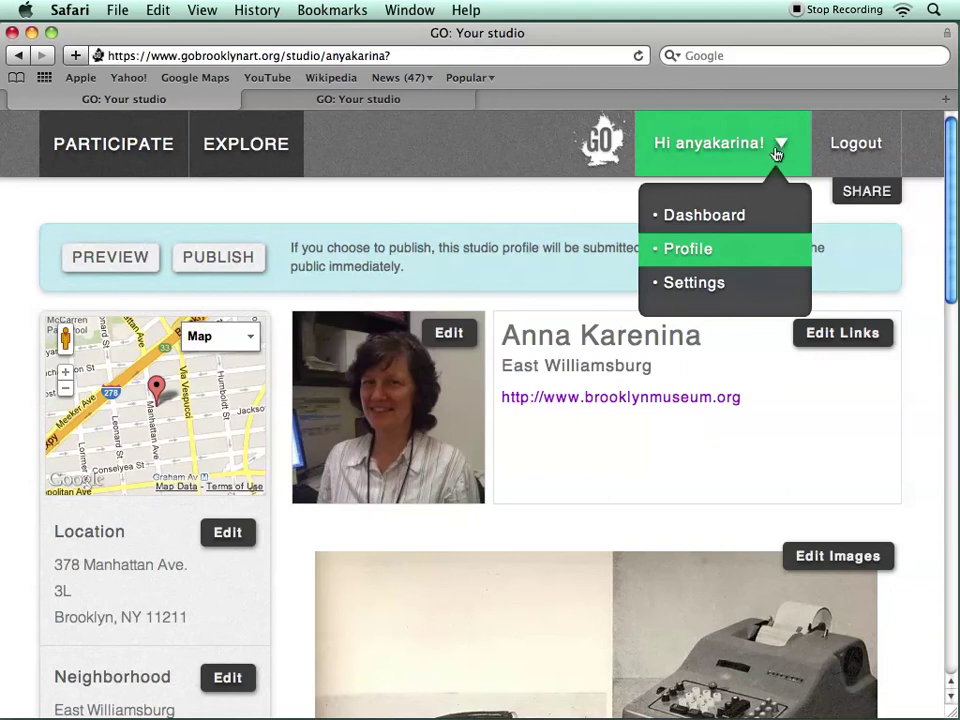
Save Account Settings with Display full name left on, dismissing the saved confirmation.
{"action": "left_click", "coordinate": [693, 284]}
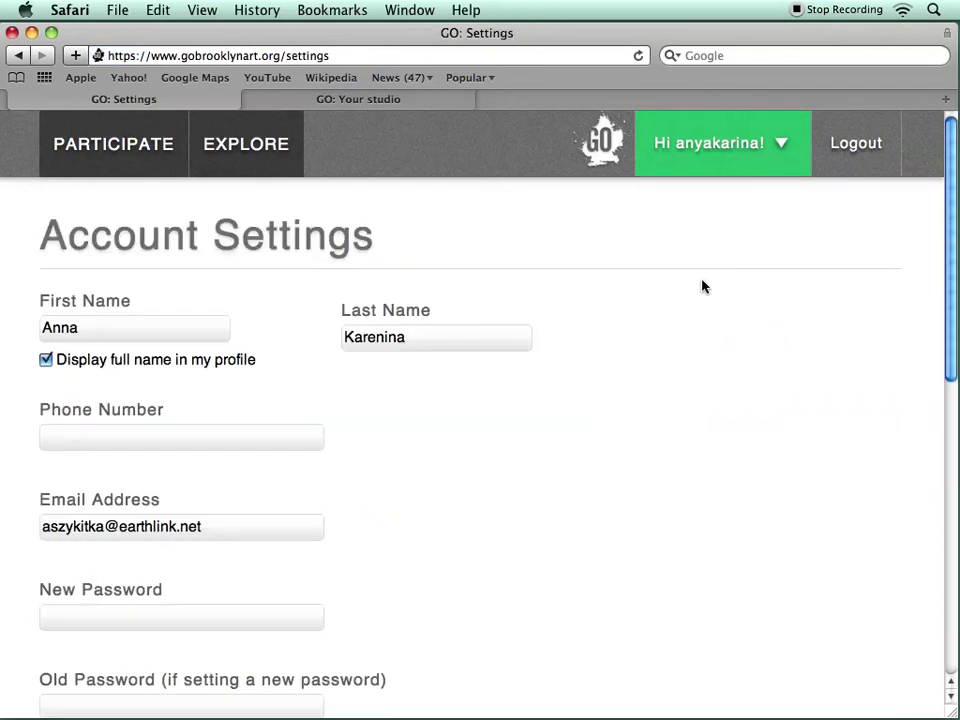
{"action": "left_click_drag", "start_coordinate": [951, 284], "coordinate": [957, 363]}
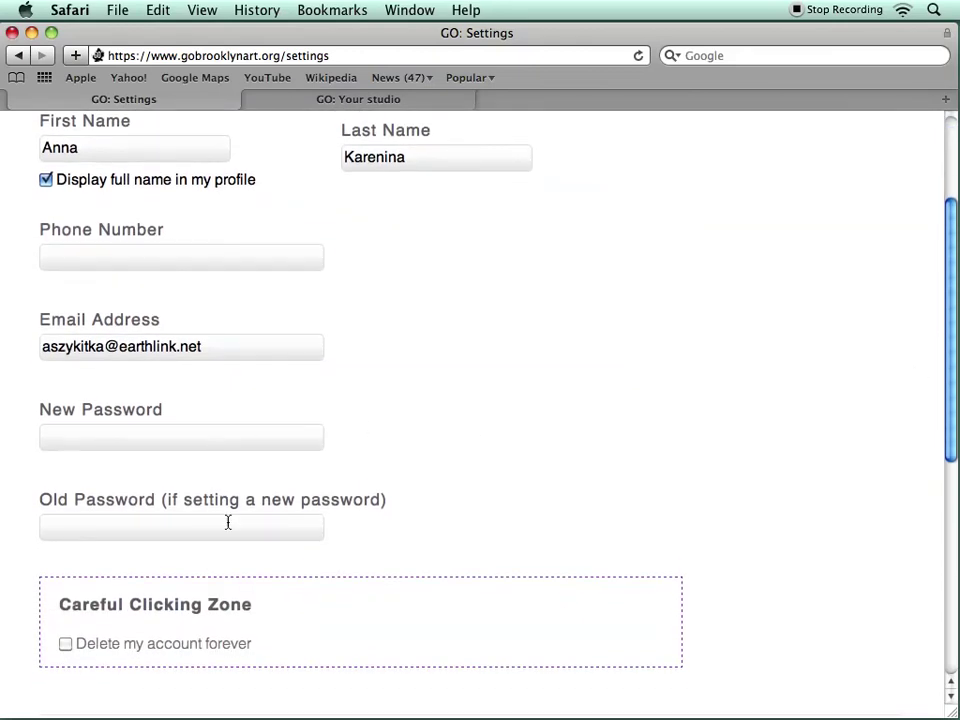
{"action": "left_click_drag", "start_coordinate": [955, 436], "coordinate": [945, 349]}
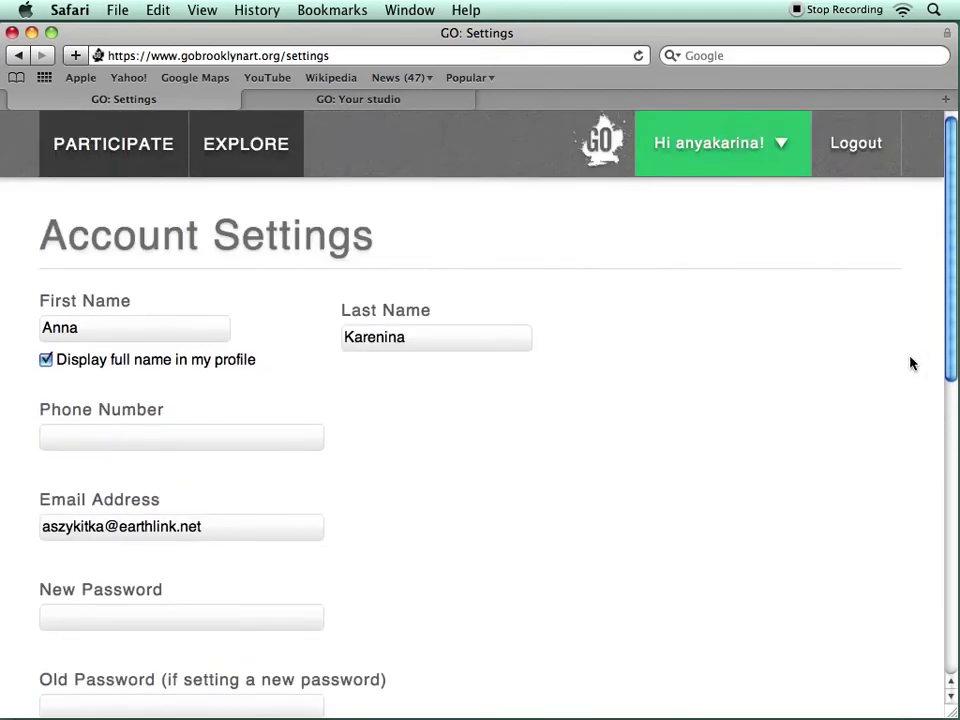
{"action": "left_click", "coordinate": [47, 362]}
{"action": "left_click", "coordinate": [74, 437]}
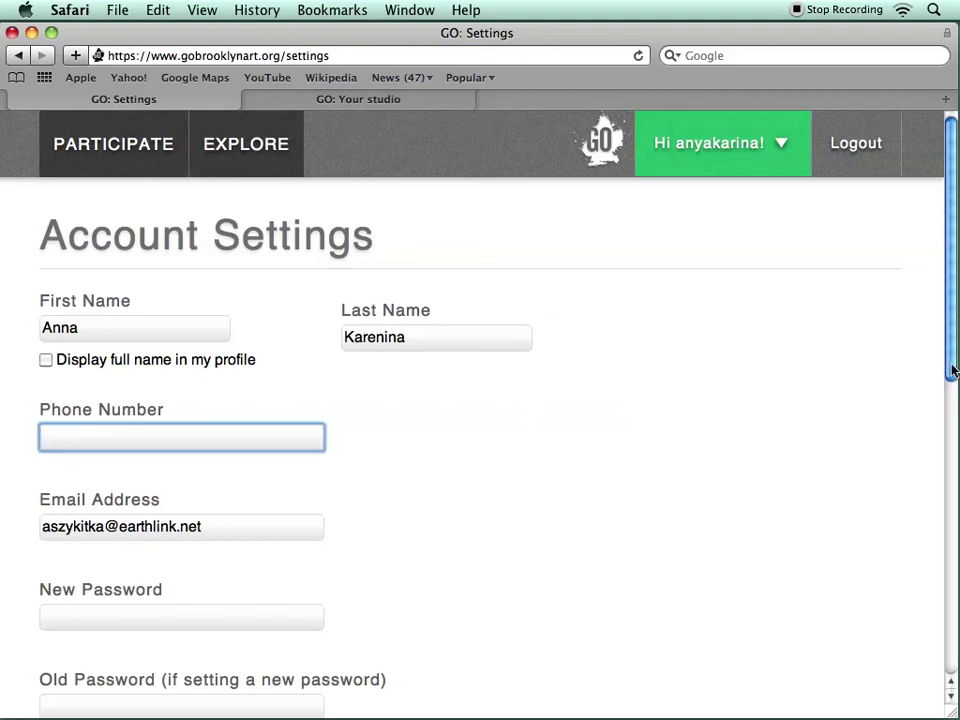
{"action": "left_click", "coordinate": [46, 360]}
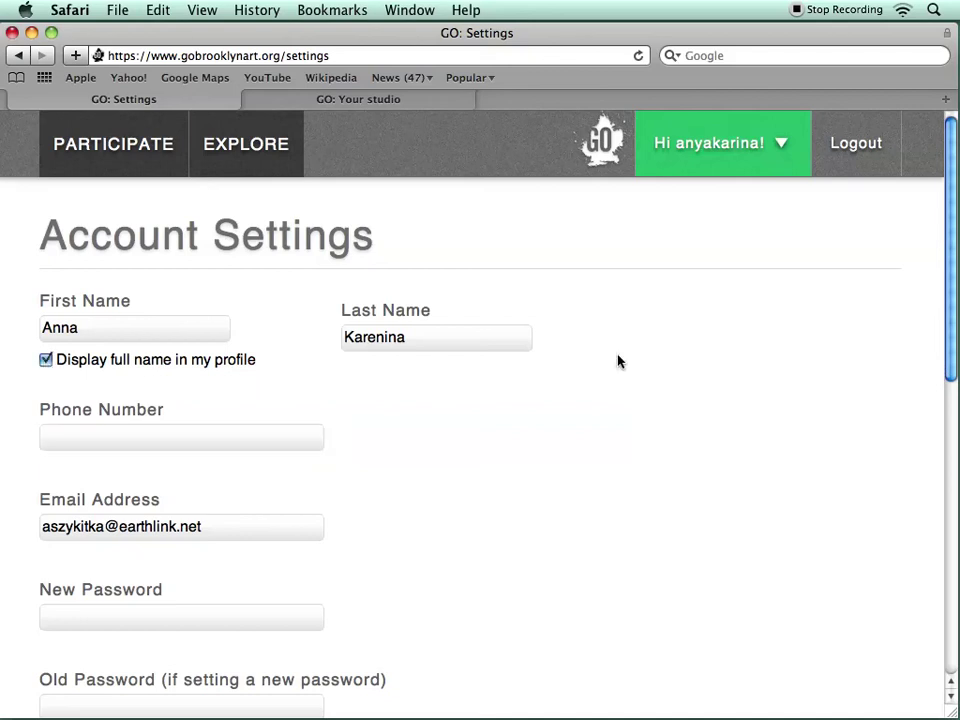
{"action": "left_click_drag", "start_coordinate": [952, 357], "coordinate": [955, 535]}
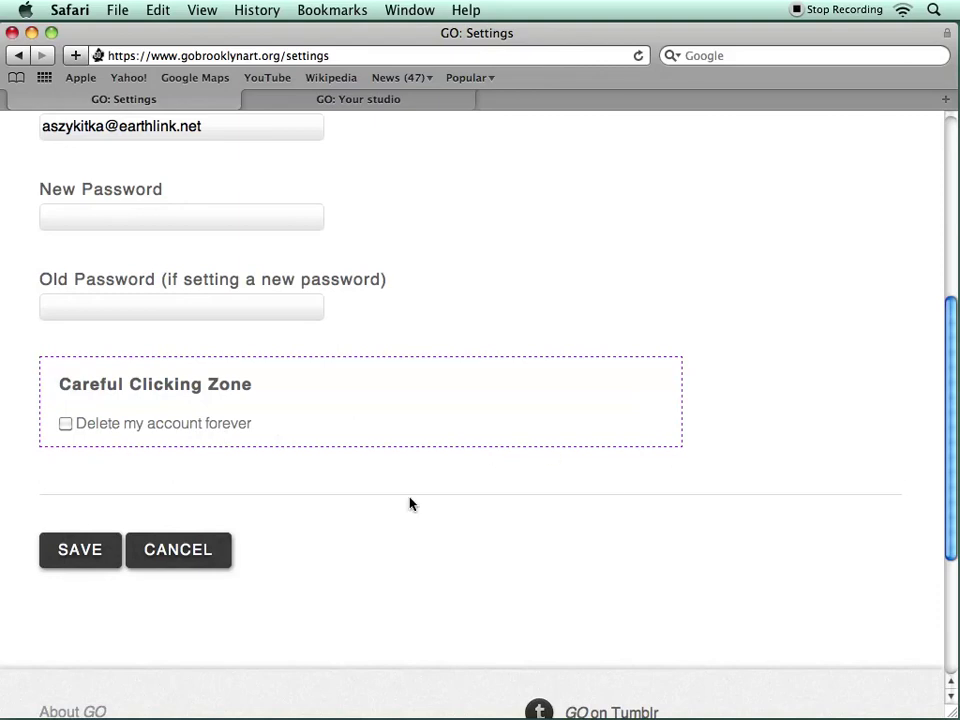
{"action": "left_click", "coordinate": [82, 551]}
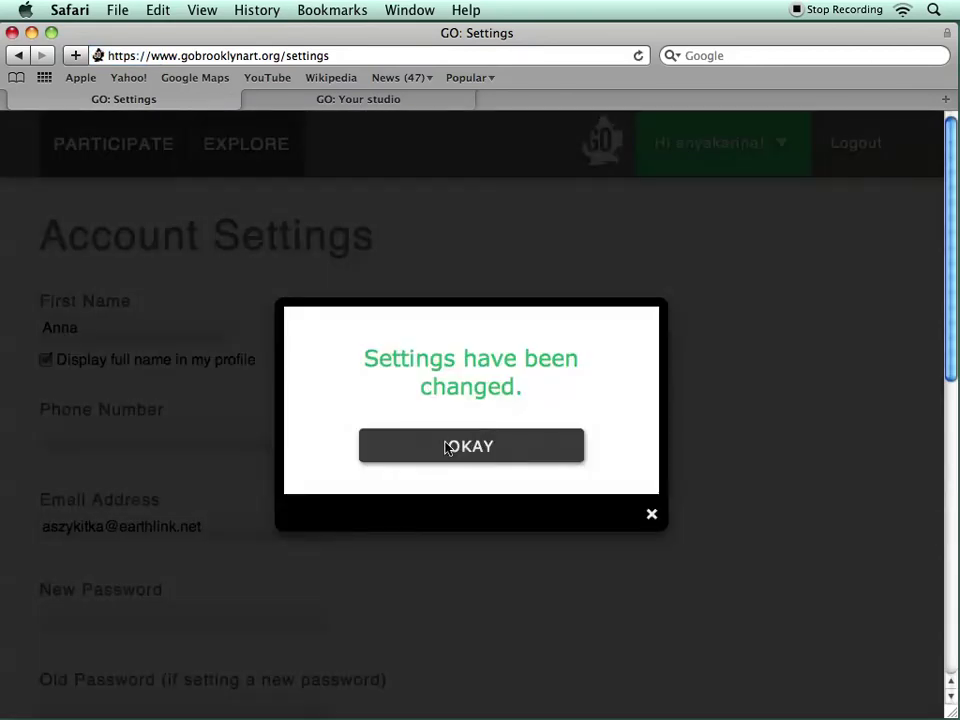
{"action": "left_click", "coordinate": [480, 446]}
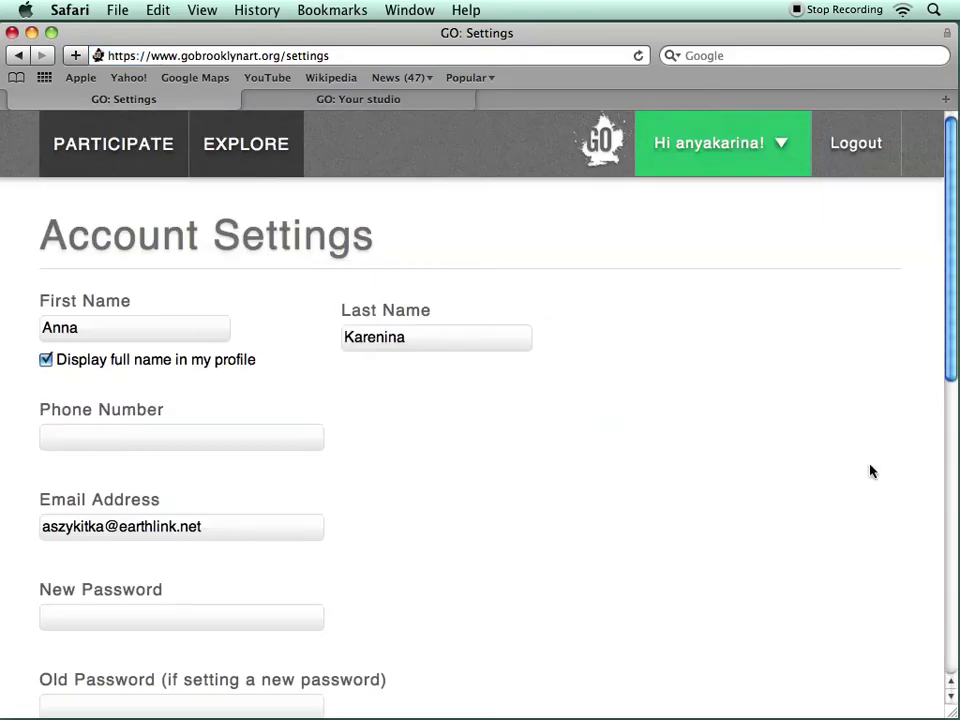
{"action": "key", "text": "super+ctrl+Escape"}
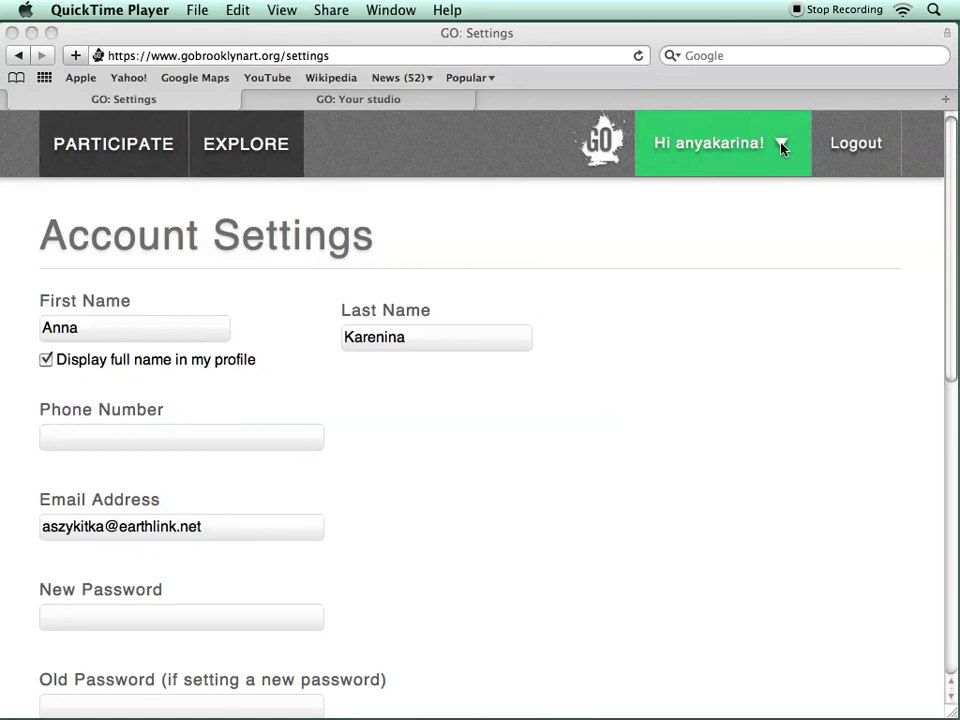
Use the account menu to reach the dashboard showing the profile 90% complete with 16 days left.
{"action": "left_click", "coordinate": [782, 148]}
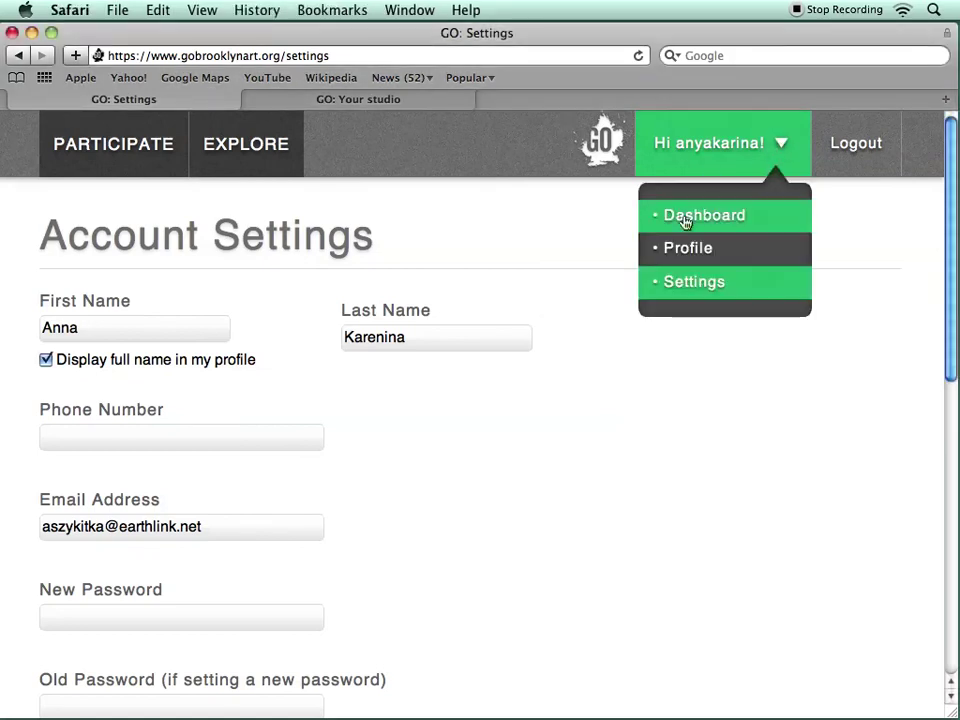
{"action": "left_click", "coordinate": [688, 249]}
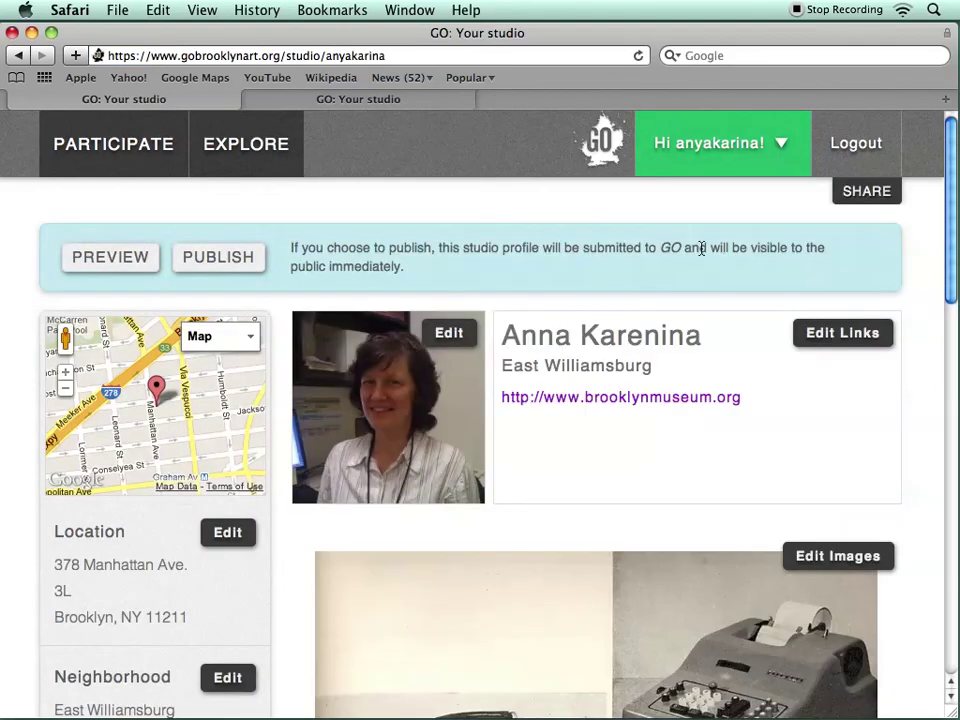
{"action": "left_click", "coordinate": [782, 146]}
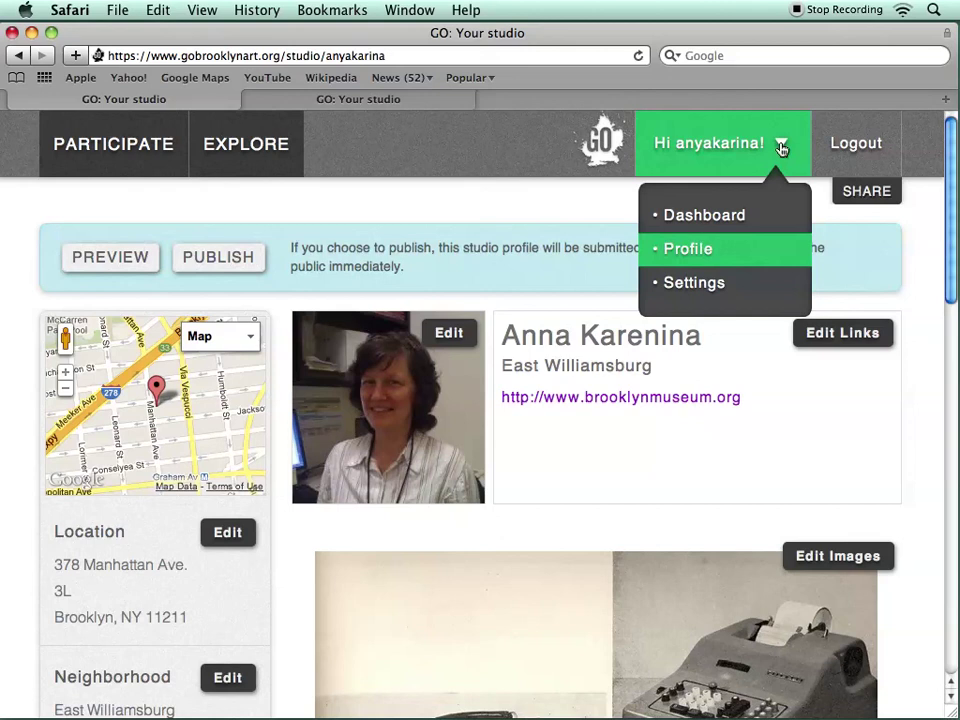
{"action": "left_click", "coordinate": [705, 216]}
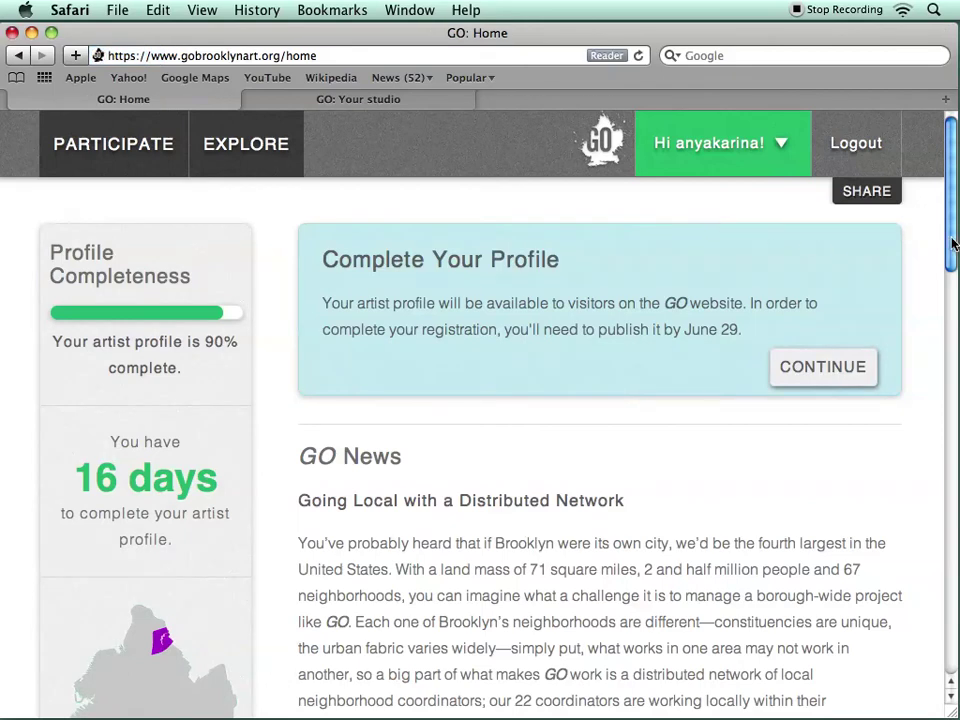
{"action": "mouse_move", "coordinate": [952, 244]}
{"action": "left_mouse_down"}
{"action": "mouse_move", "coordinate": [951, 433]}
{"action": "mouse_move", "coordinate": [956, 238]}
{"action": "left_mouse_up"}
{"action": "mouse_move", "coordinate": [776, 147]}
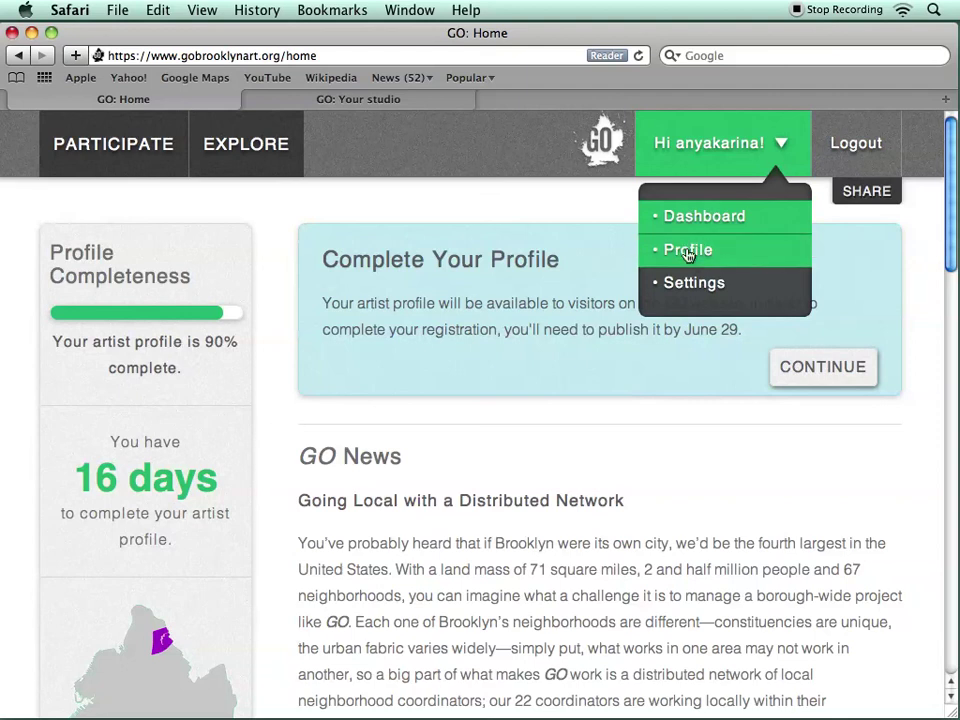
{"action": "left_click", "coordinate": [688, 252]}
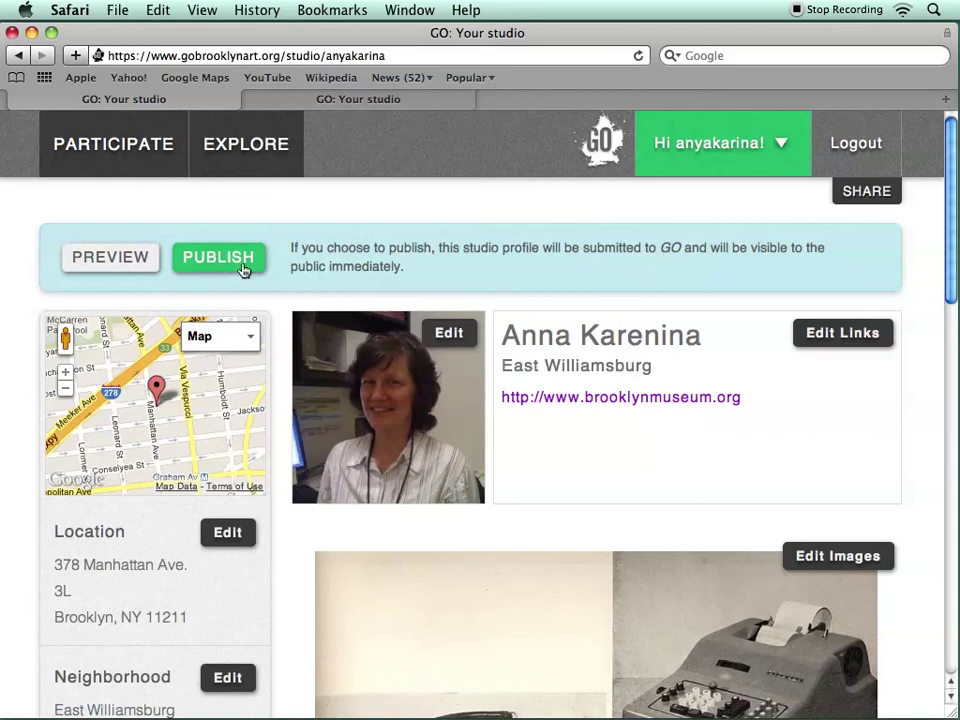
Preview the studio profile as the public will see it.
{"action": "left_click", "coordinate": [108, 258]}
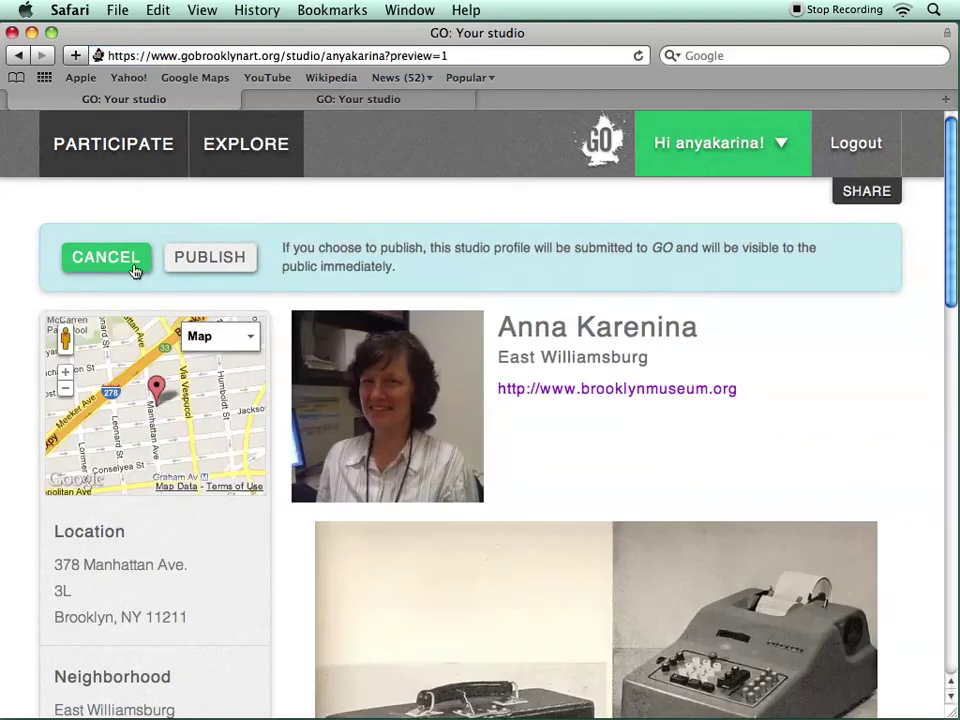
Review the Anna Karenina studio profile preview and publish it.
{"action": "left_click_drag", "start_coordinate": [947, 270], "coordinate": [915, 215]}
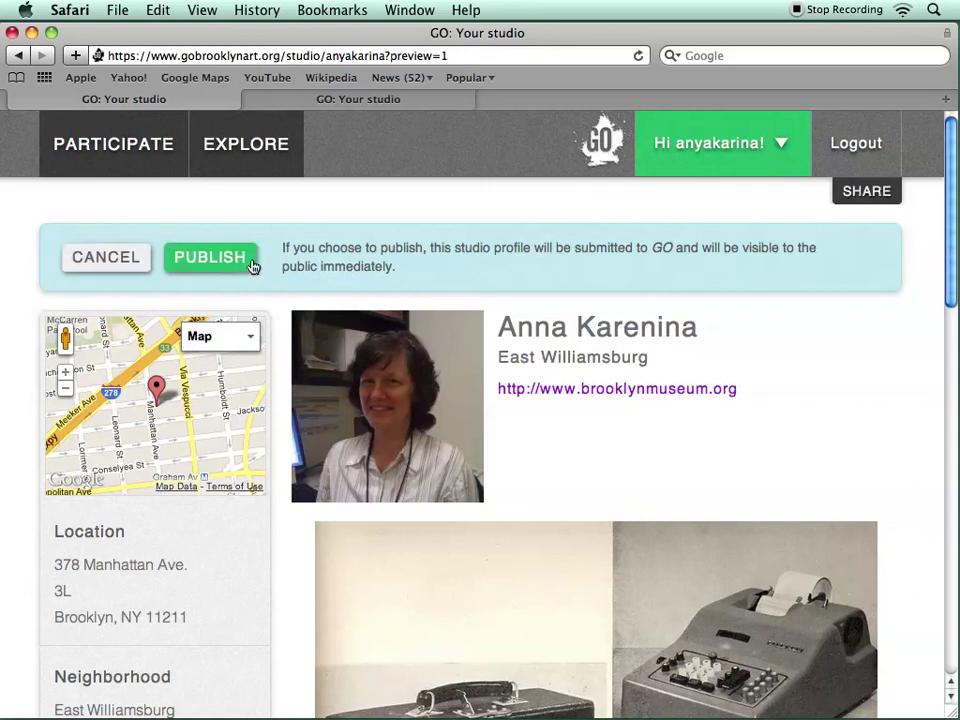
{"action": "left_click", "coordinate": [210, 258]}
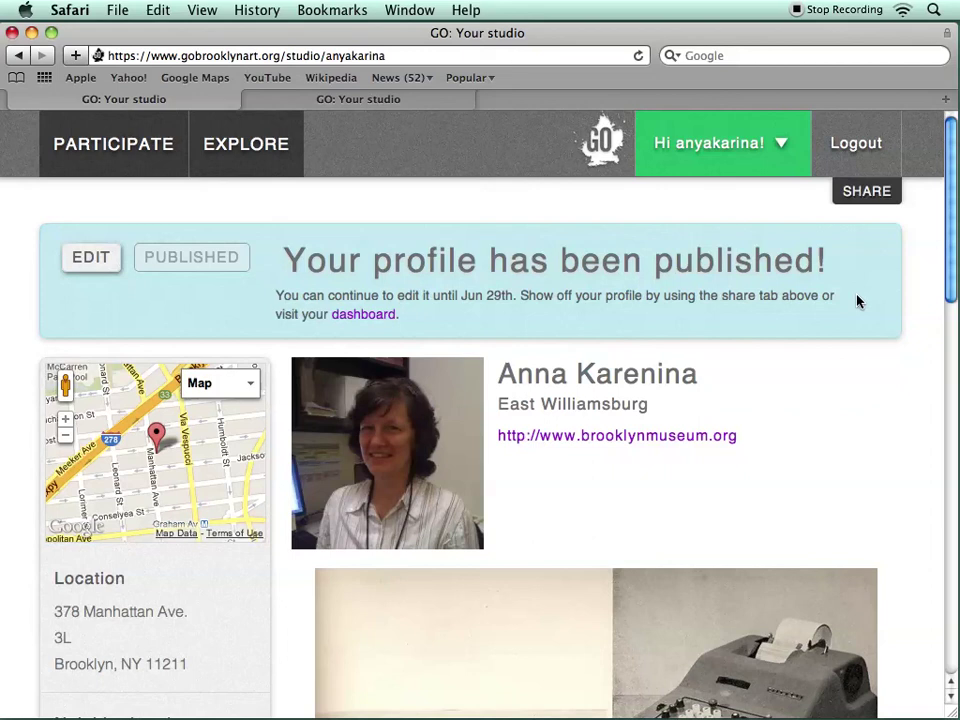
Show and hide the social sharing icons, then reopen the published profile for editing.
{"action": "left_click", "coordinate": [867, 194]}
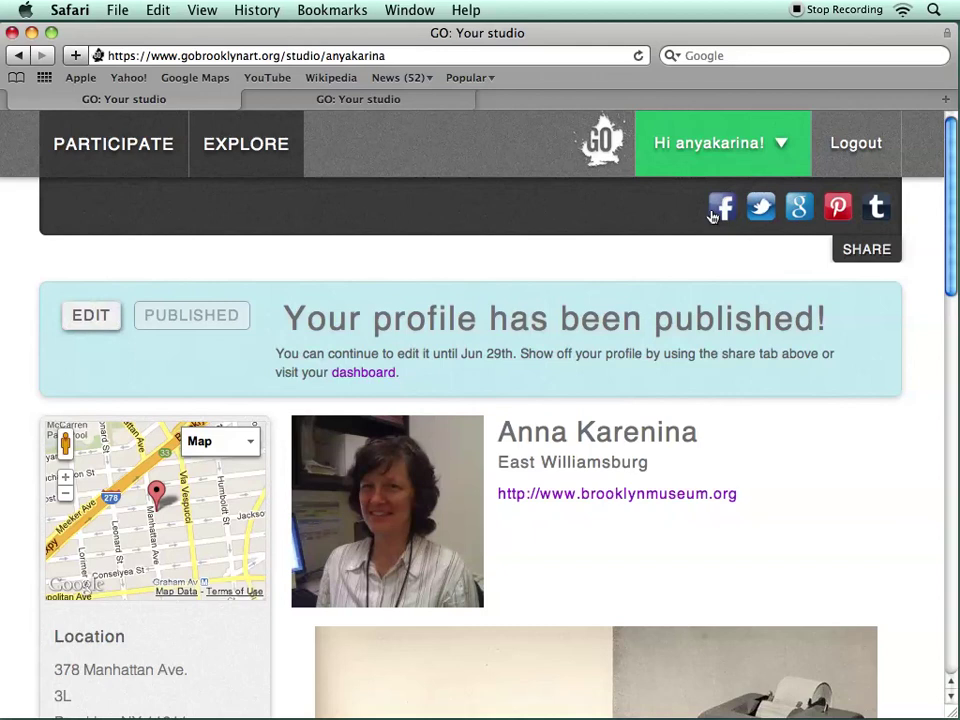
{"action": "left_click", "coordinate": [874, 250]}
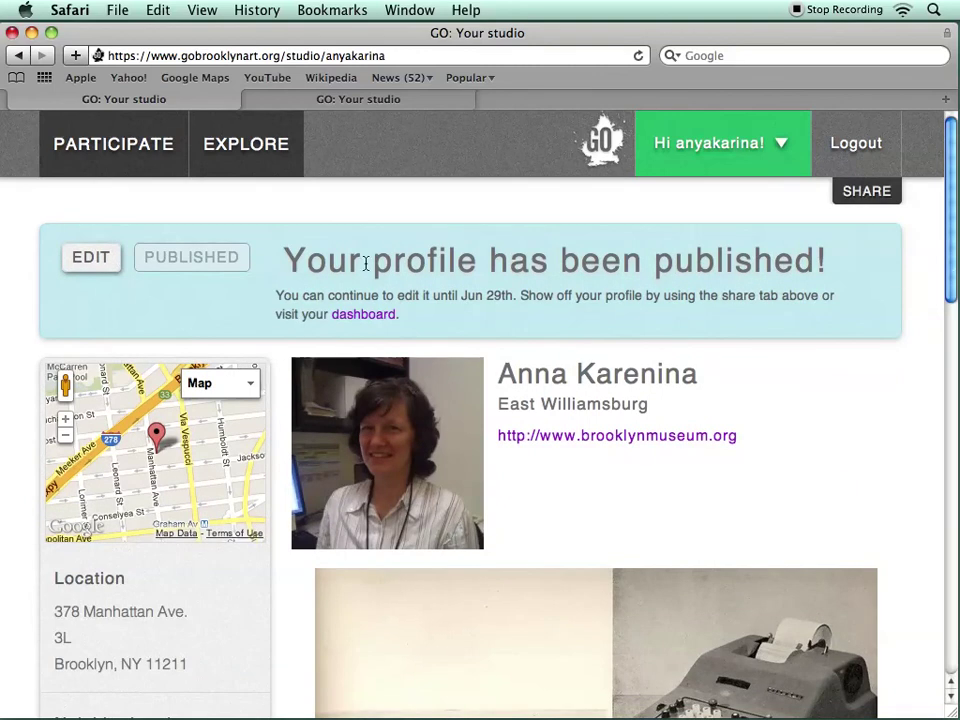
{"action": "left_click", "coordinate": [90, 258]}
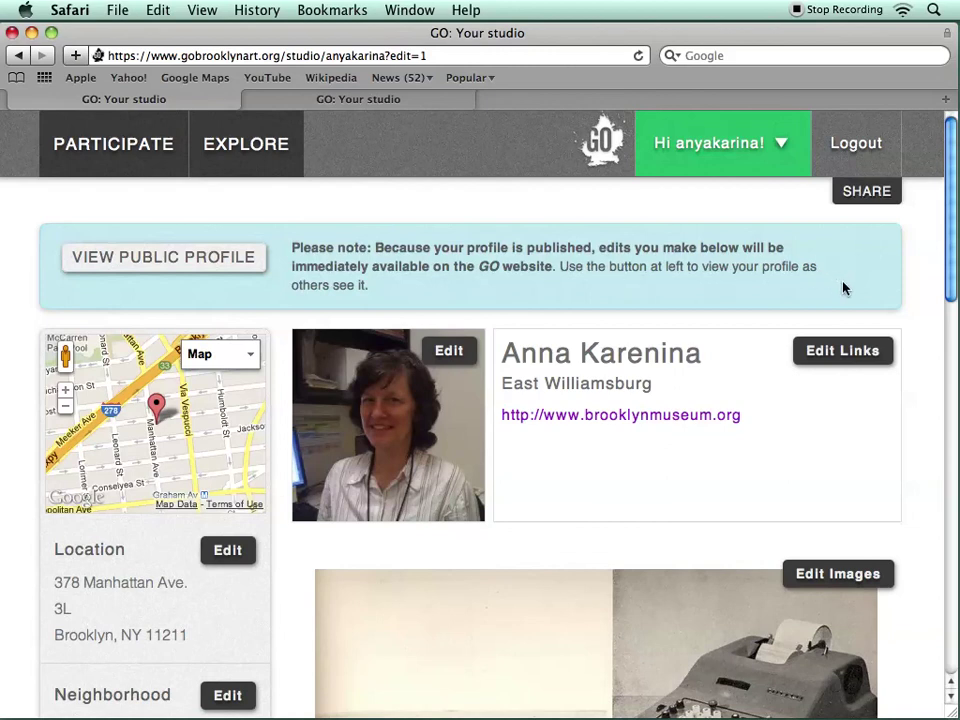
Switch to the public profile view, visit Account Settings, then return to the studio Profile page.
{"action": "left_click", "coordinate": [153, 260]}
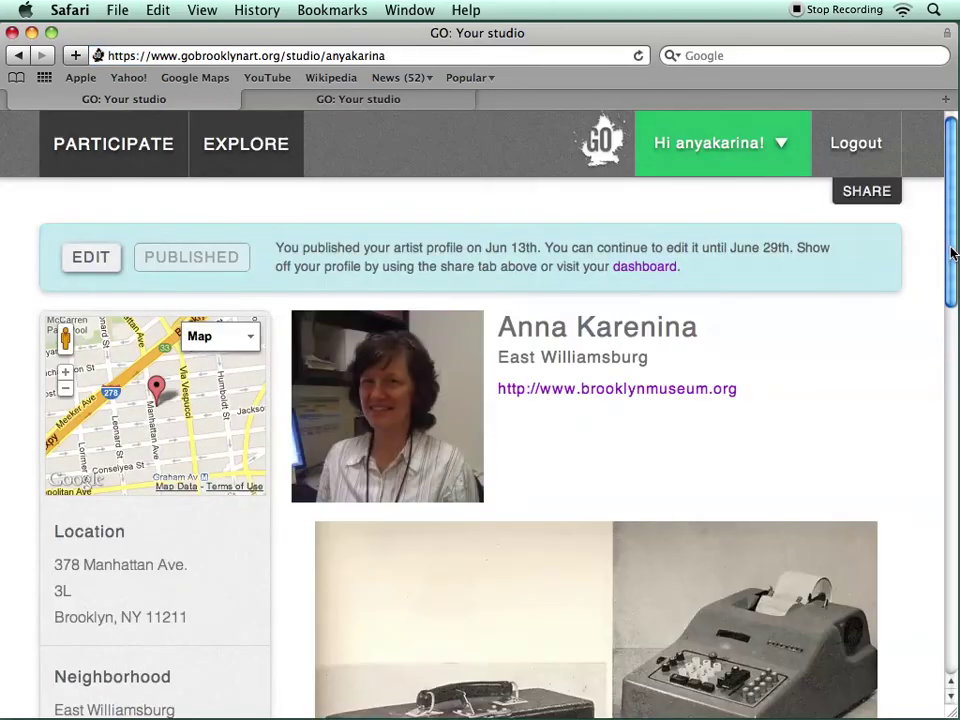
{"action": "left_click_drag", "start_coordinate": [952, 250], "coordinate": [957, 183]}
{"action": "left_click", "coordinate": [781, 146]}
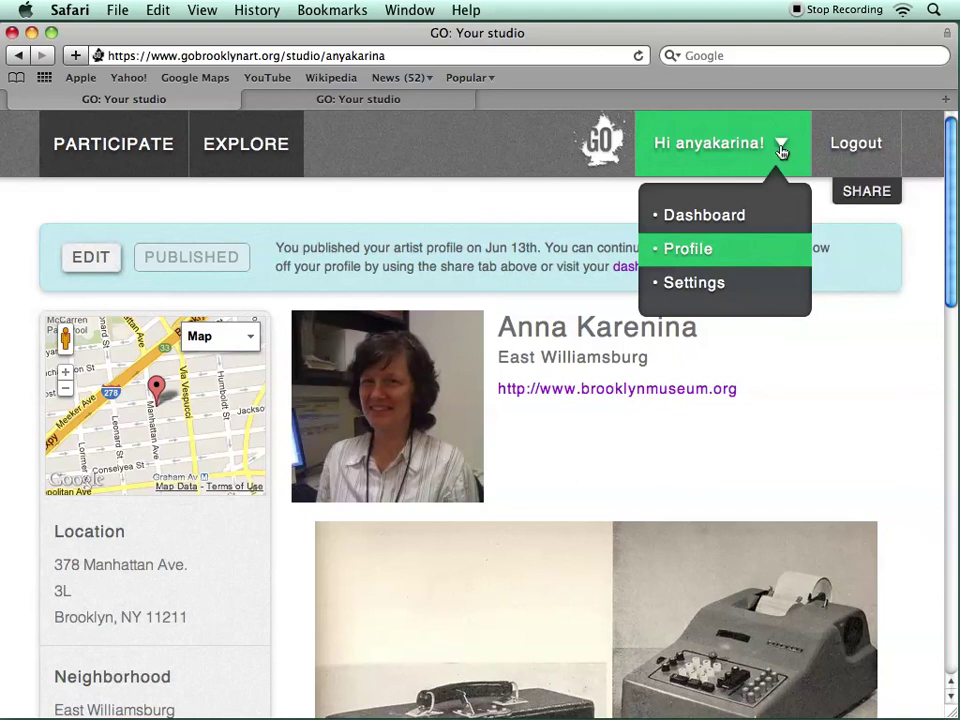
{"action": "left_click", "coordinate": [694, 285]}
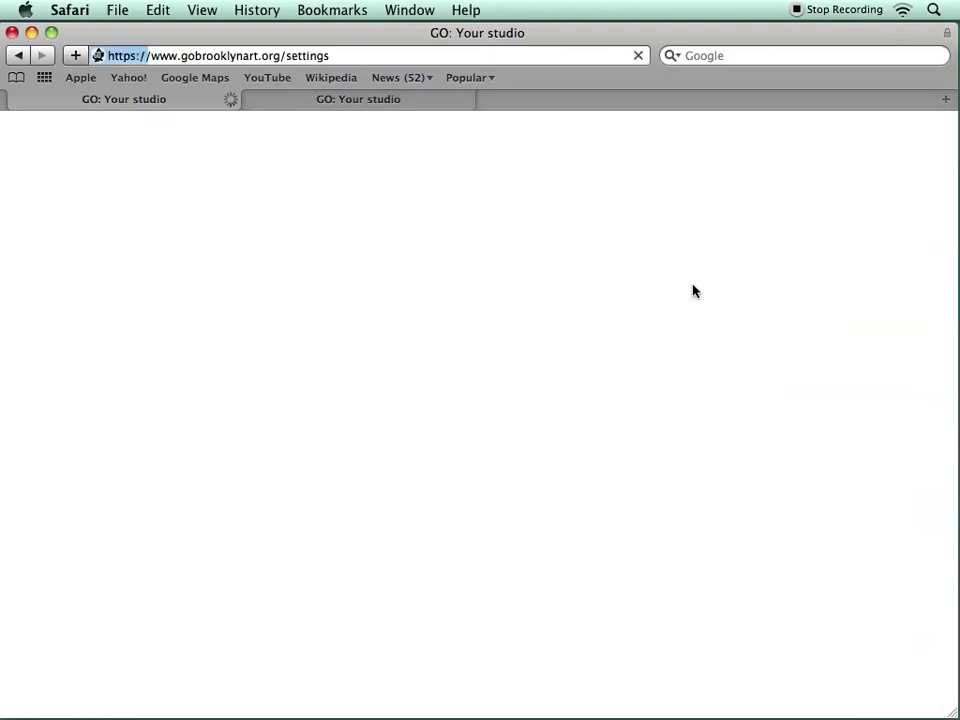
{"action": "left_click", "coordinate": [784, 144]}
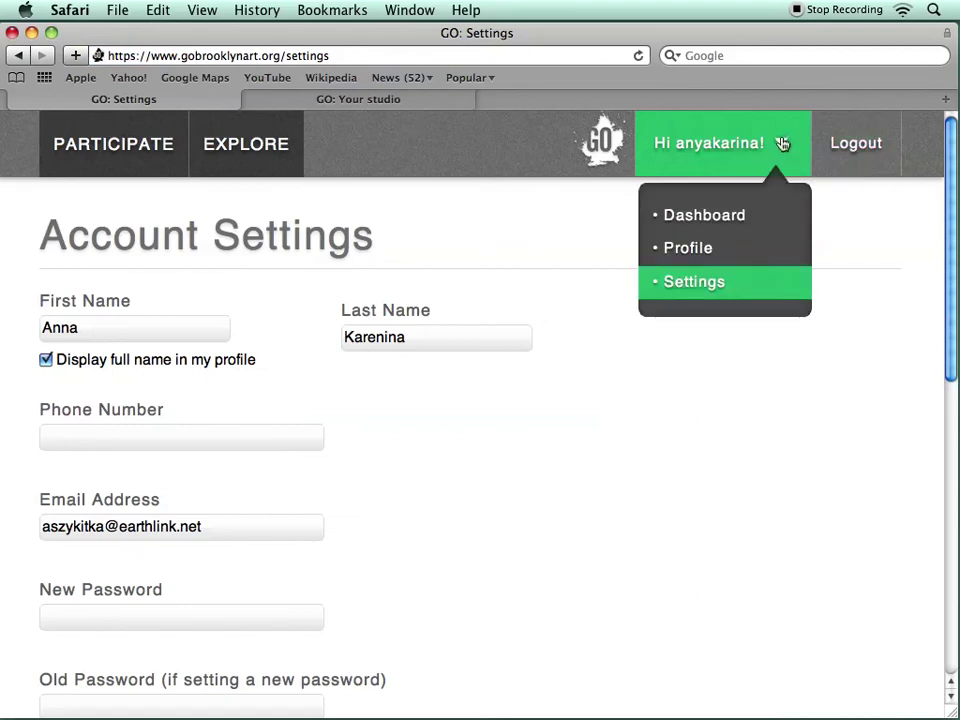
{"action": "left_click", "coordinate": [690, 250]}
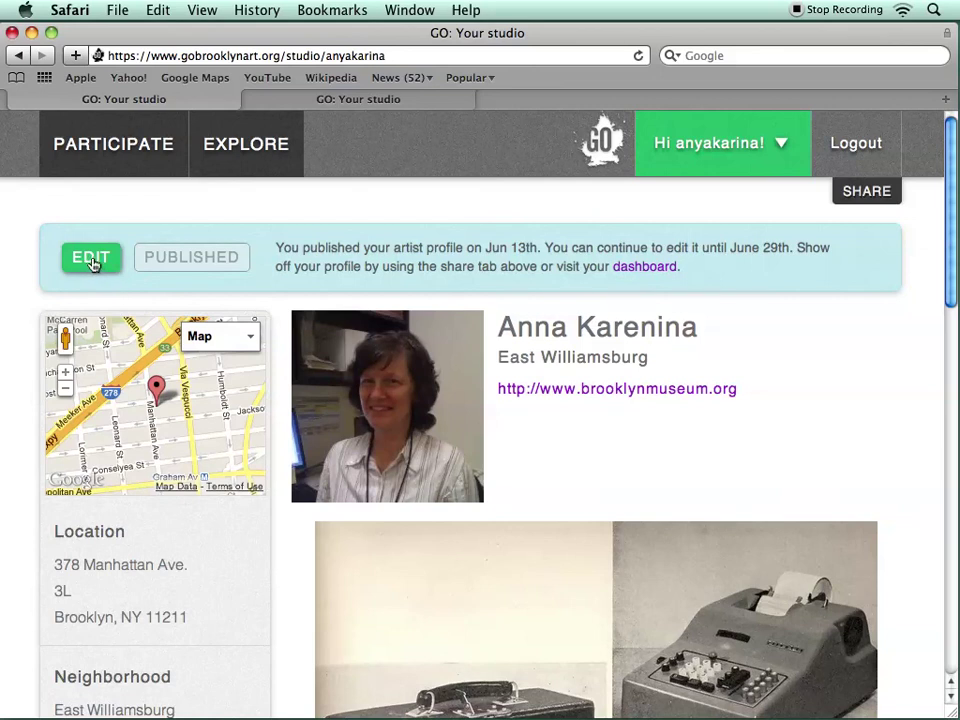
Open the Dashboard and scroll the congrats page confirming the profile is 100% complete.
{"action": "mouse_move", "coordinate": [735, 150]}
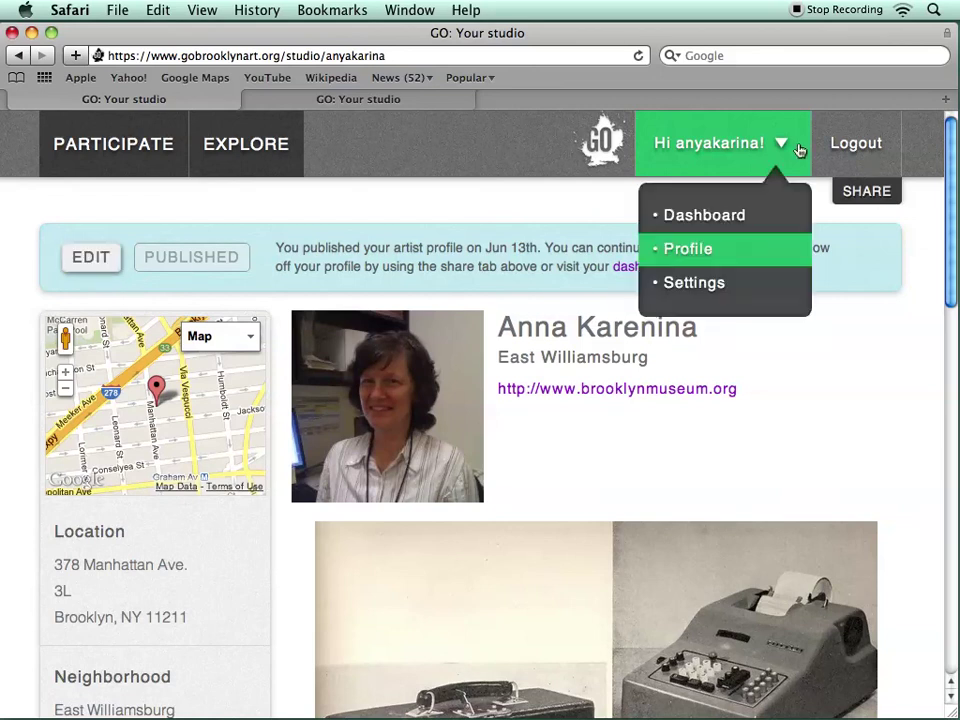
{"action": "left_click", "coordinate": [700, 217]}
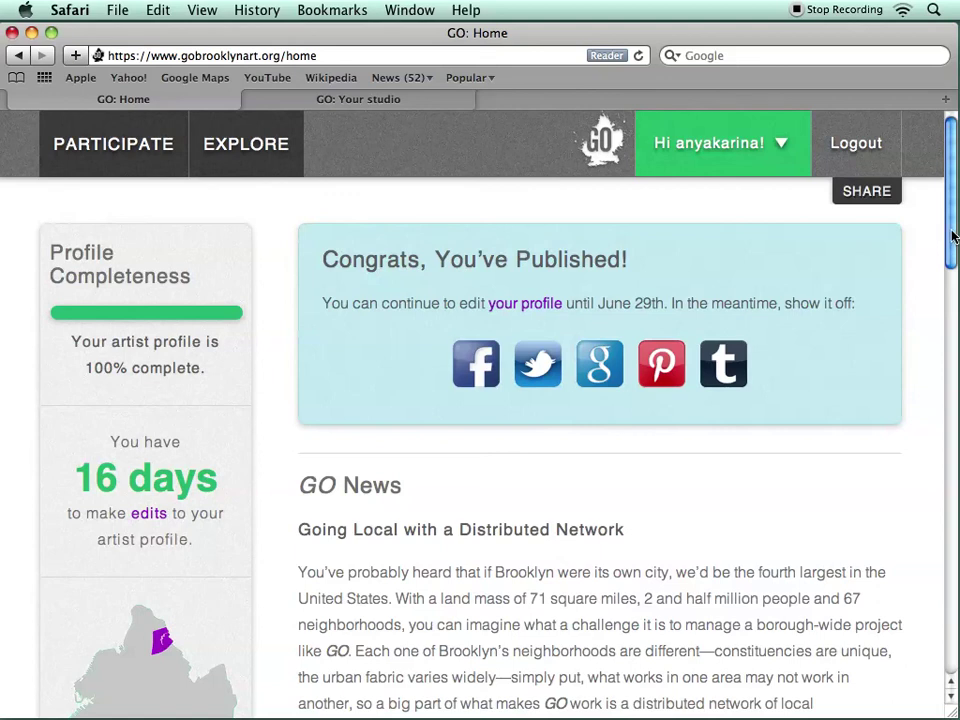
{"action": "left_click_drag", "start_coordinate": [952, 235], "coordinate": [945, 182]}
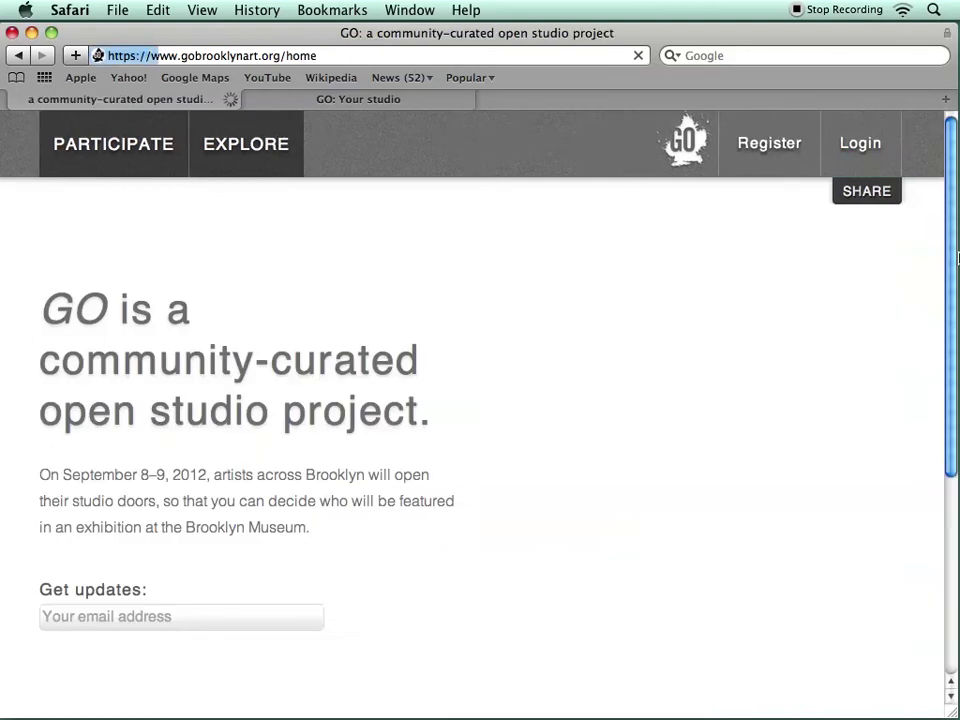
Open the Login page and select its EMAIL and PASSWORD fields.
{"action": "mouse_move", "coordinate": [953, 276]}
{"action": "left_mouse_down"}
{"action": "mouse_move", "coordinate": [943, 532]}
{"action": "mouse_move", "coordinate": [949, 298]}
{"action": "left_mouse_up"}
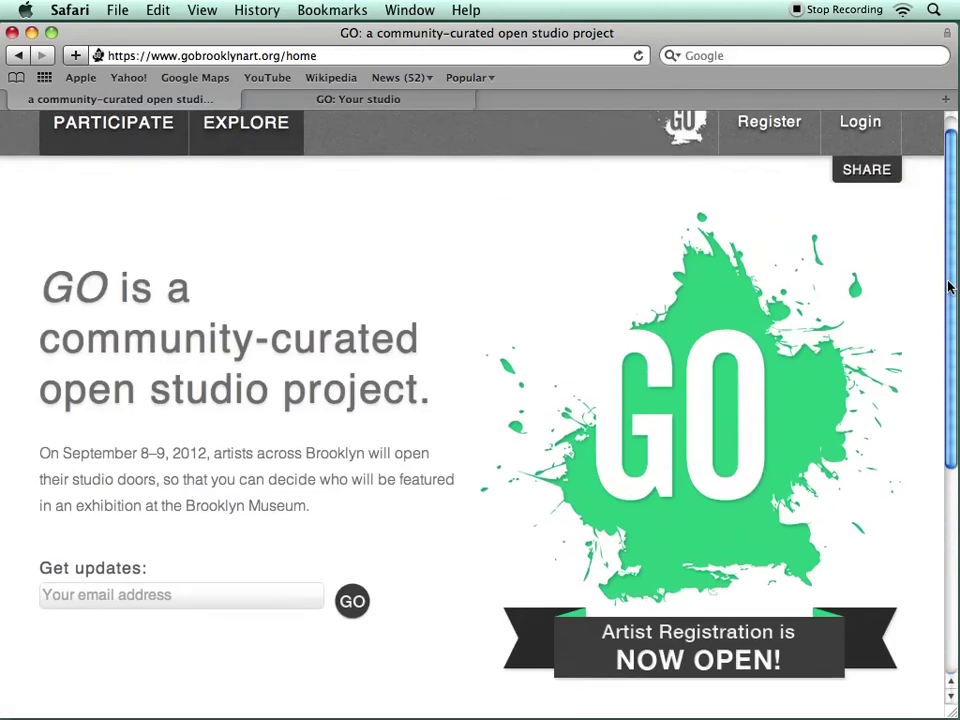
{"action": "left_click", "coordinate": [860, 145]}
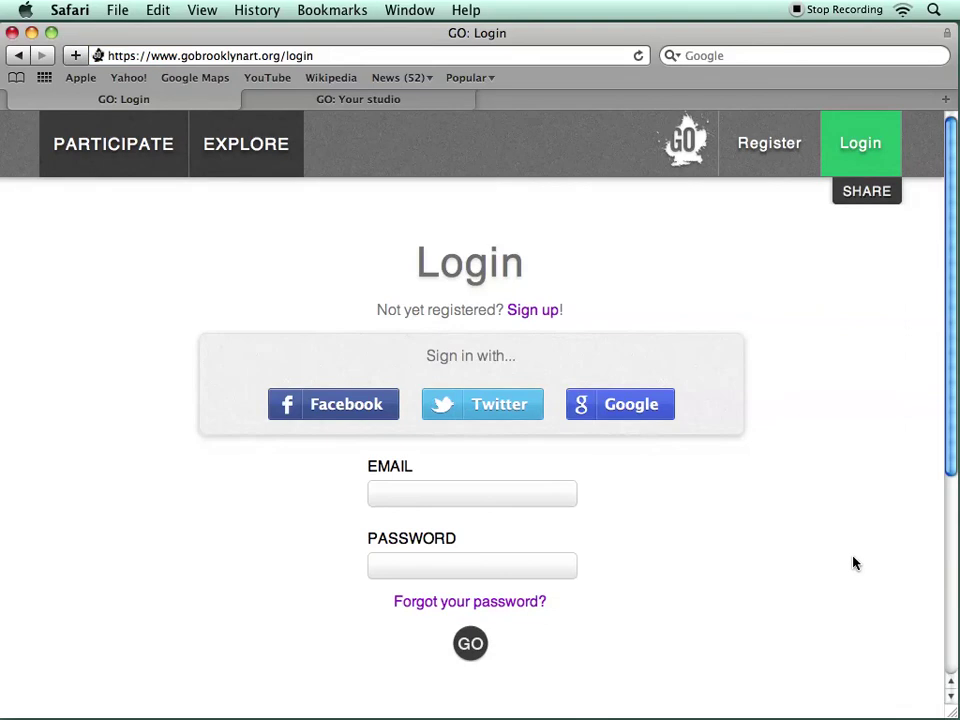
{"action": "left_click", "coordinate": [410, 493]}
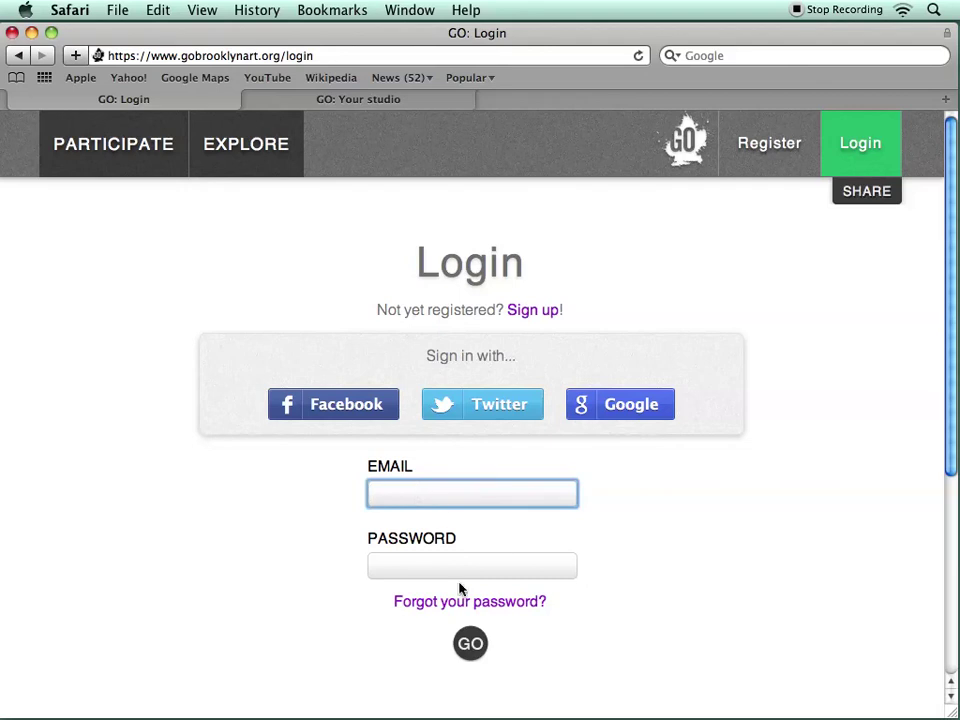
{"action": "left_click", "coordinate": [406, 570]}
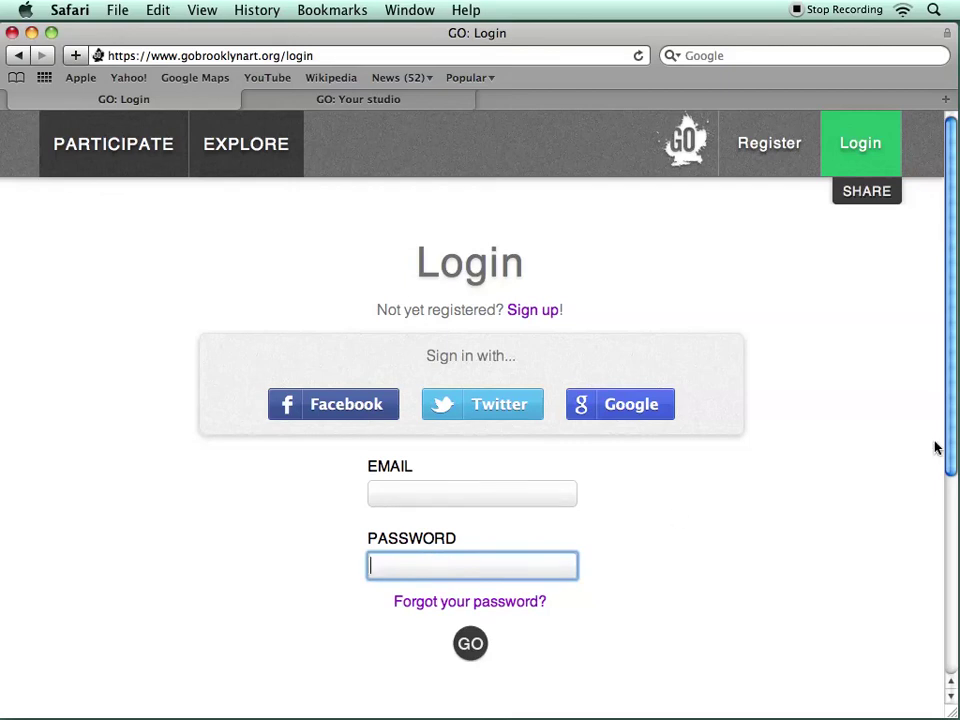
{"action": "left_click_drag", "start_coordinate": [951, 457], "coordinate": [955, 410]}
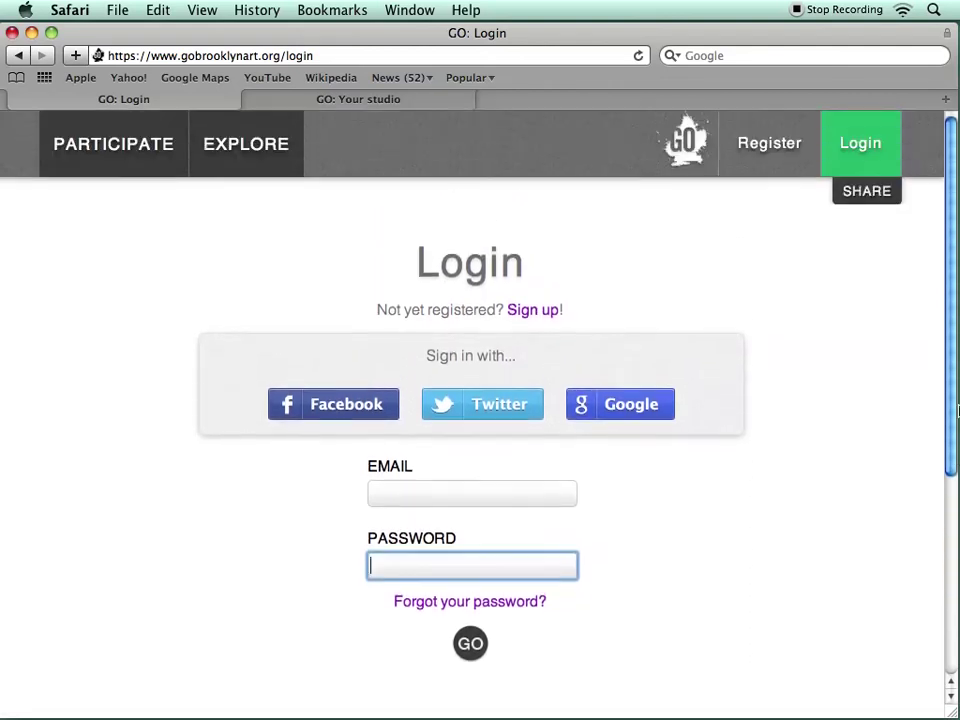